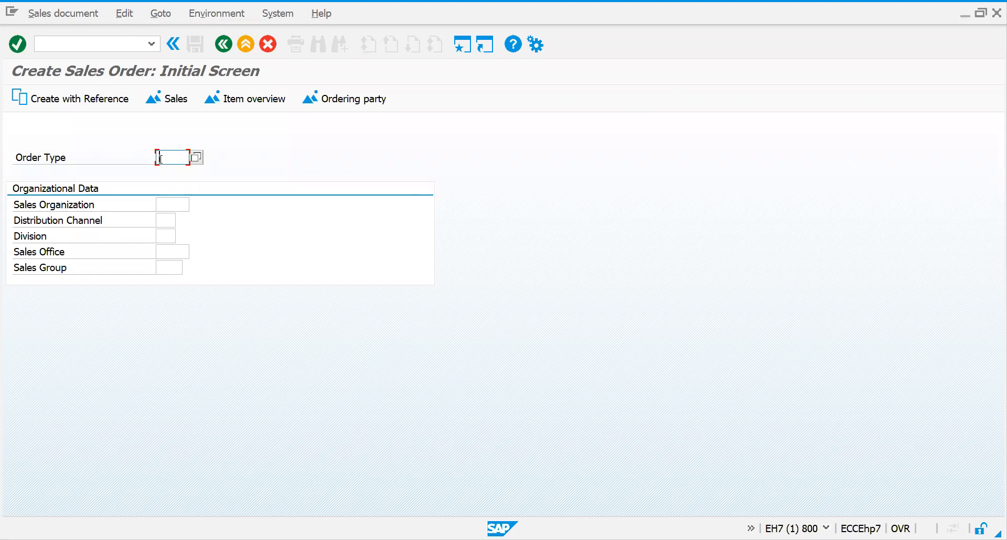
# Step: Start a sales order with order type ZOR1, sales organization 1CHM, distribution channel GR and division XG
pyautogui.write('zor1')
pyautogui.click(160, 208)
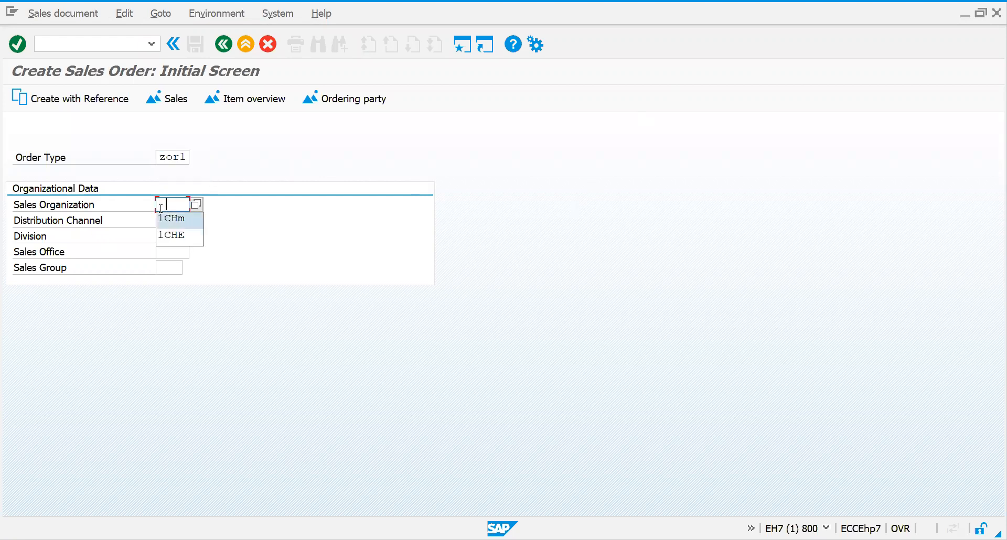
pyautogui.press('Return')
pyautogui.press('Tab')
pyautogui.write('GR')
pyautogui.press('Tab')
pyautogui.write('XG')
pyautogui.press('Return')
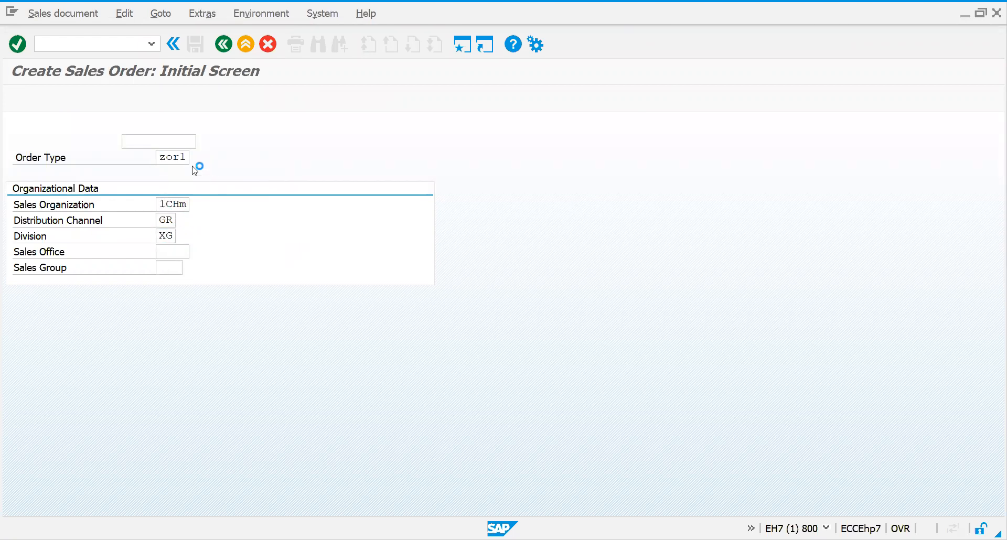
# Step: Enter the customer number as the sold-to party and accept the preselected company as ship-to party
pyautogui.press('Down')
pyautogui.press('Return')
pyautogui.press('Return')
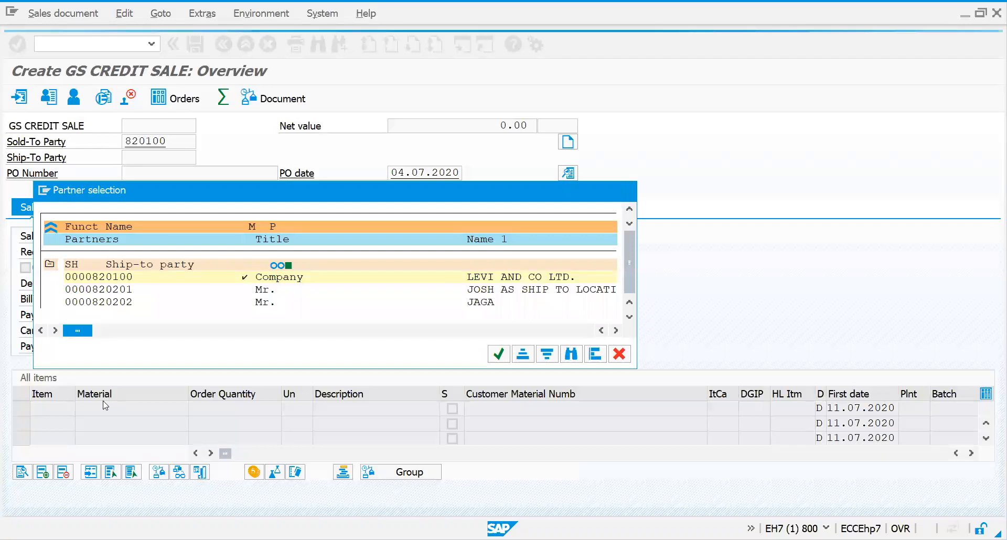
pyautogui.press('Return')
# Step: Add material 200 with an order quantity of 2 as the first order item
pyautogui.press('Down')
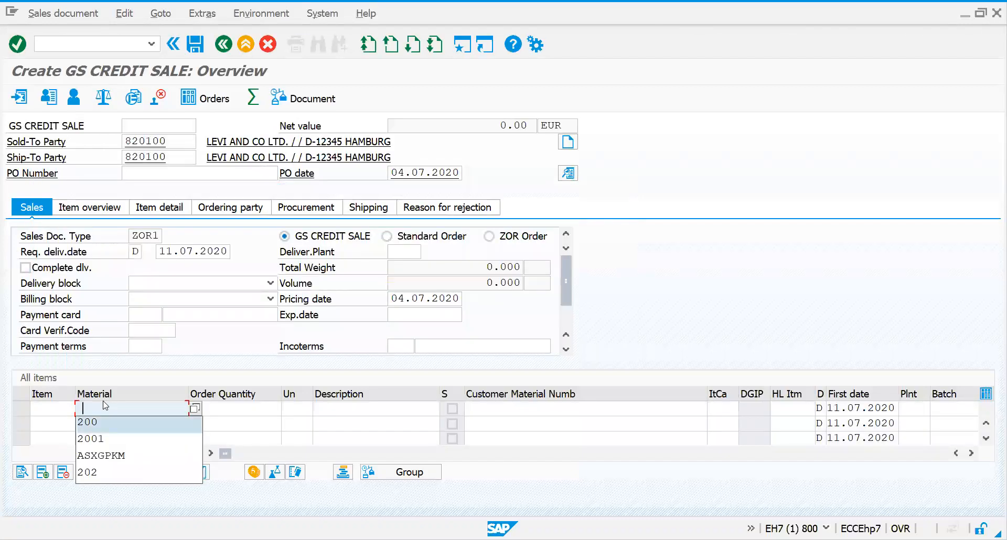
pyautogui.press('Return')
pyautogui.press('Tab')
pyautogui.write('2')
pyautogui.press('Return')
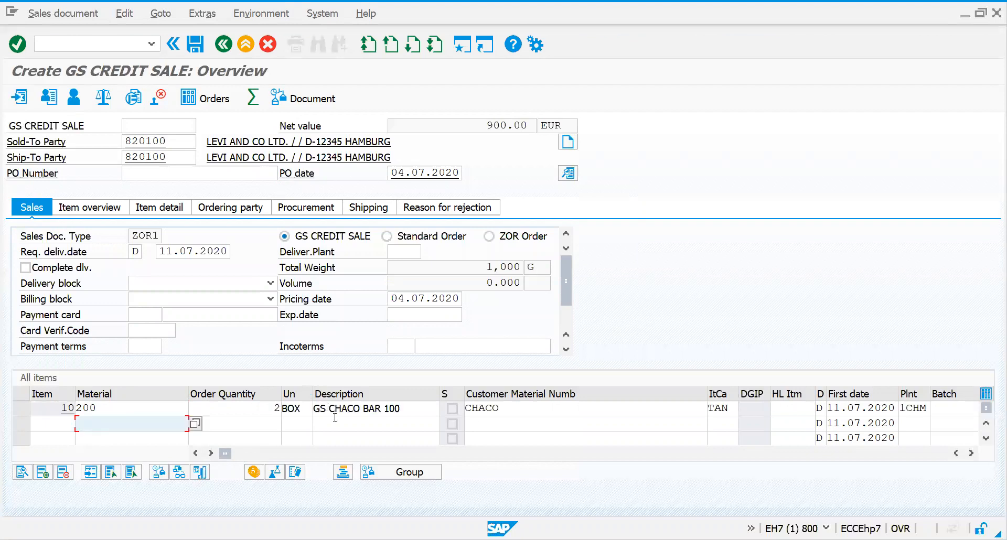
# Step: Look up the item categories allowed for item 10, leaving its item category unchanged
pyautogui.click(729, 413)
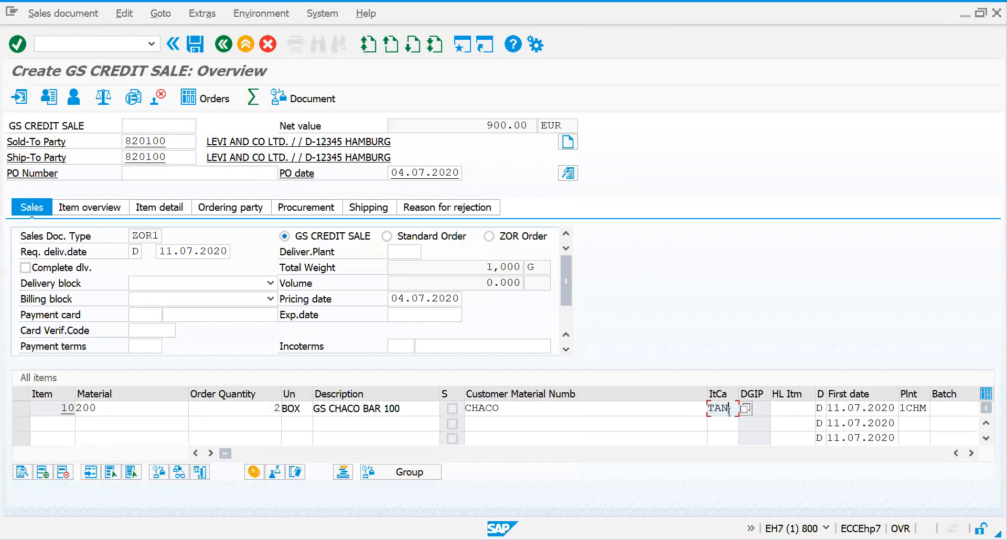
pyautogui.press('Return')
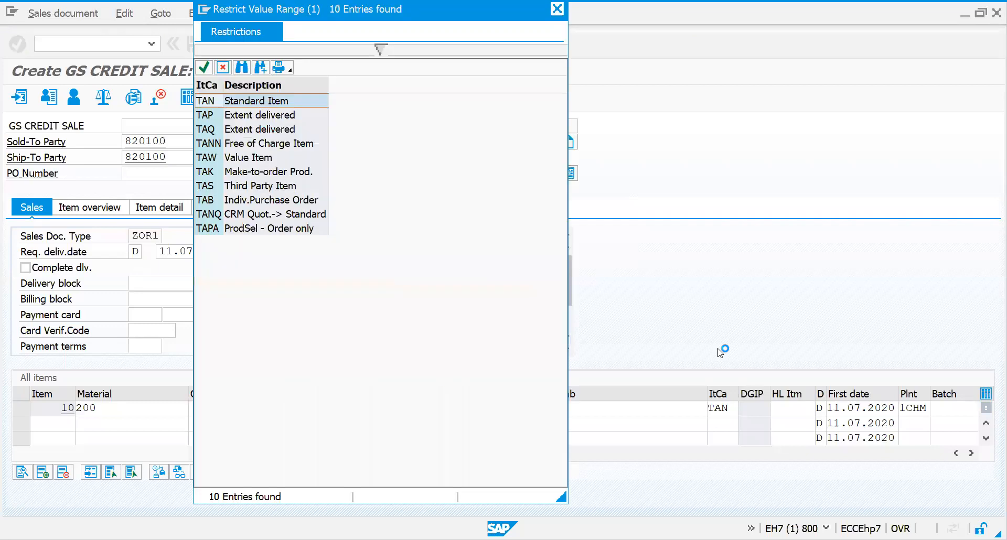
pyautogui.press('Escape')
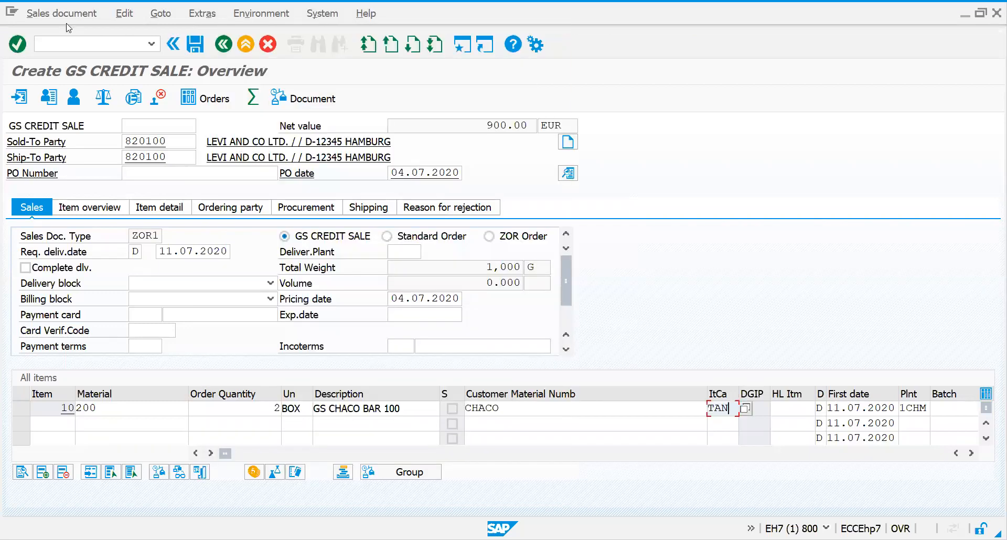
# Step: Leave the unsaved sales order and go to project customizing with the command /nspro
pyautogui.click(55, 49)
pyautogui.write('/')
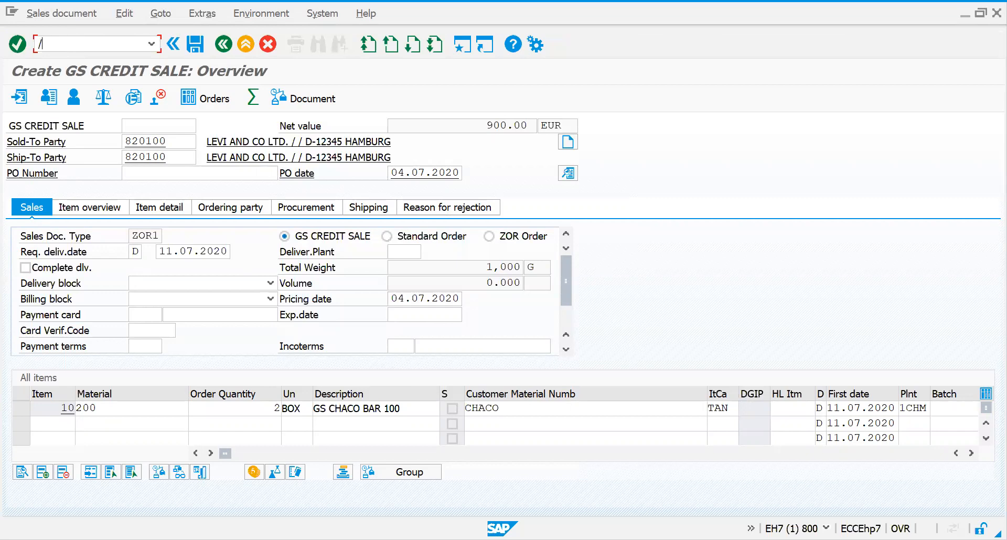
pyautogui.write('nvov')
pyautogui.press('BackSpace')
pyautogui.press('BackSpace')
pyautogui.press('BackSpace')
pyautogui.write('spro')
pyautogui.press('Return')
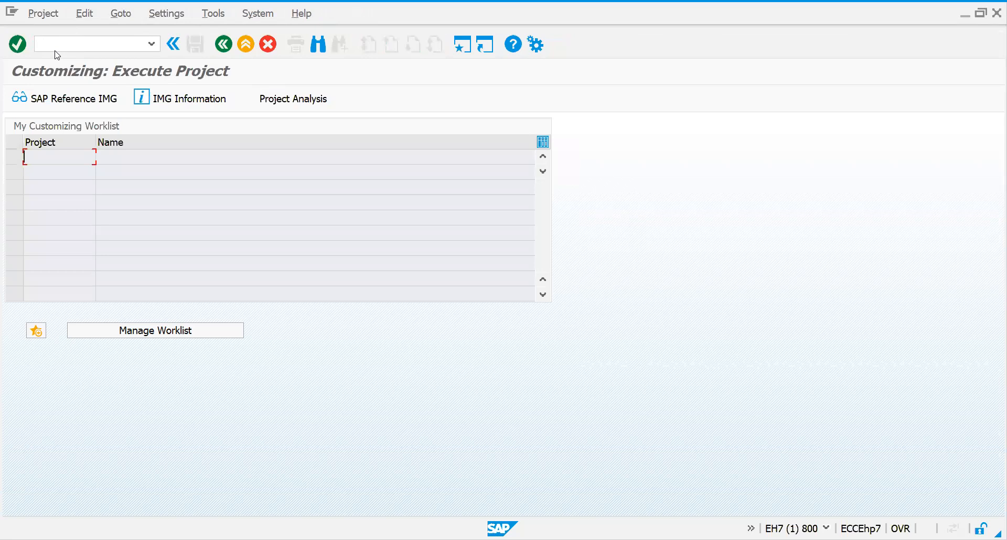
# Step: Open the SAP Reference IMG and expand the Sales and Distribution node
pyautogui.click(71, 100)
pyautogui.click(87, 330)
pyautogui.press('Down')
pyautogui.press('Down')
pyautogui.press('Down')
pyautogui.press('Down')
pyautogui.press('Down')
pyautogui.press('Down')
pyautogui.press('Down')
pyautogui.press('Down')
pyautogui.press('Down')
pyautogui.press('Down')
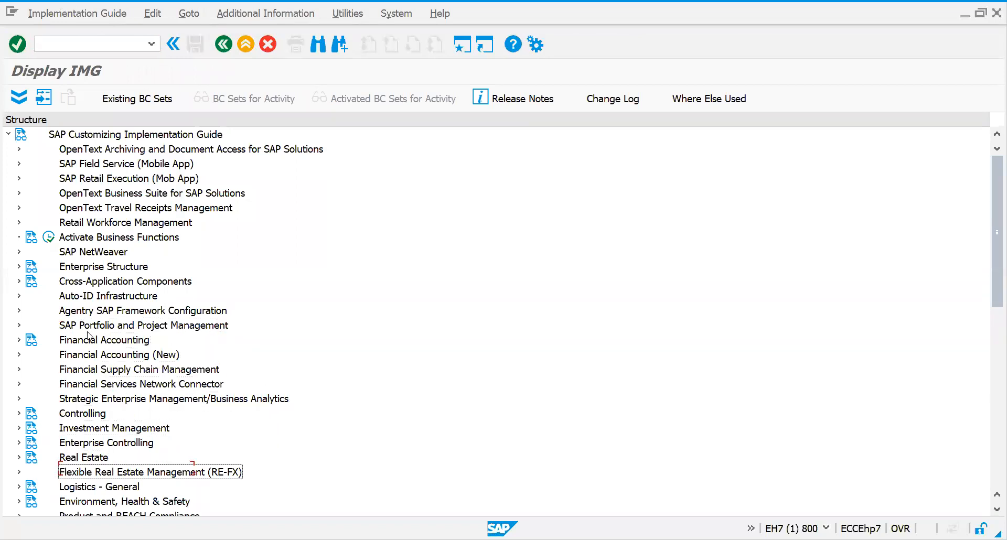
pyautogui.press('Down')
pyautogui.press('Down')
pyautogui.press('Down')
pyautogui.press('Down')
pyautogui.press('Down')
pyautogui.press('Down')
pyautogui.press('Down')
pyautogui.press('Up')
pyautogui.press('Up')
pyautogui.press('Up')
pyautogui.press('Down')
pyautogui.press('Right')
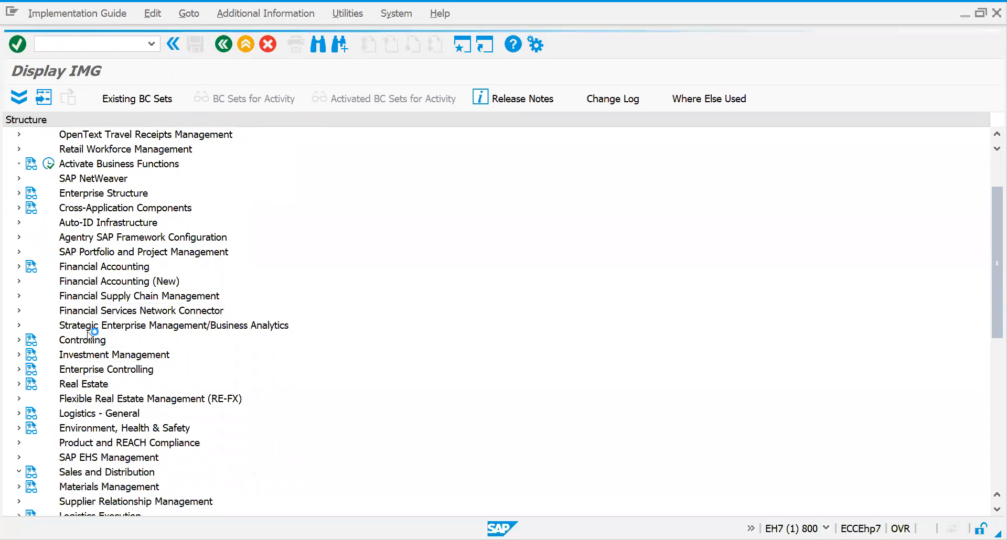
# Step: Expand Sales, Sales Documents and Sales Document Item in the implementation guide
pyautogui.press('Down')
pyautogui.press('Down')
pyautogui.press('Down')
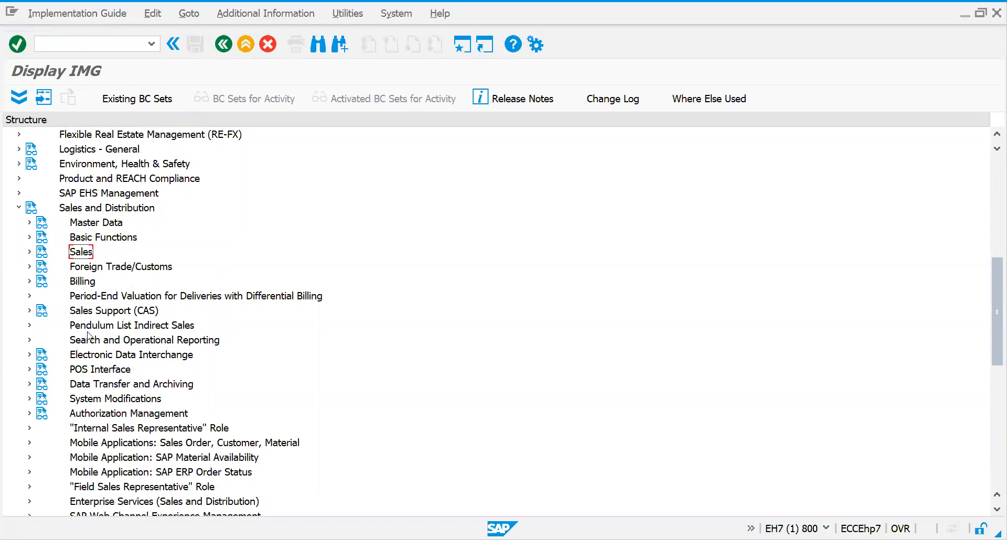
pyautogui.press('Right')
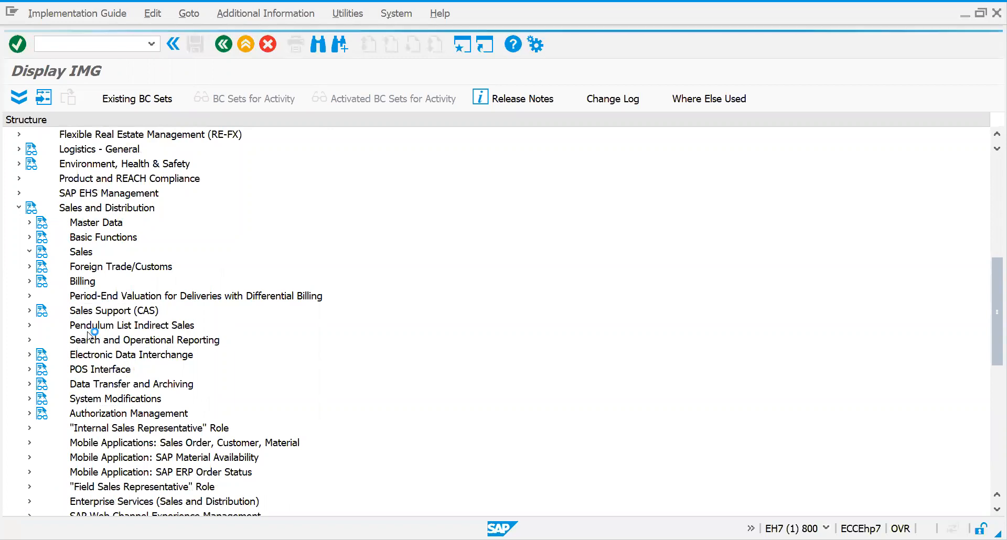
pyautogui.press('Down')
pyautogui.press('Down')
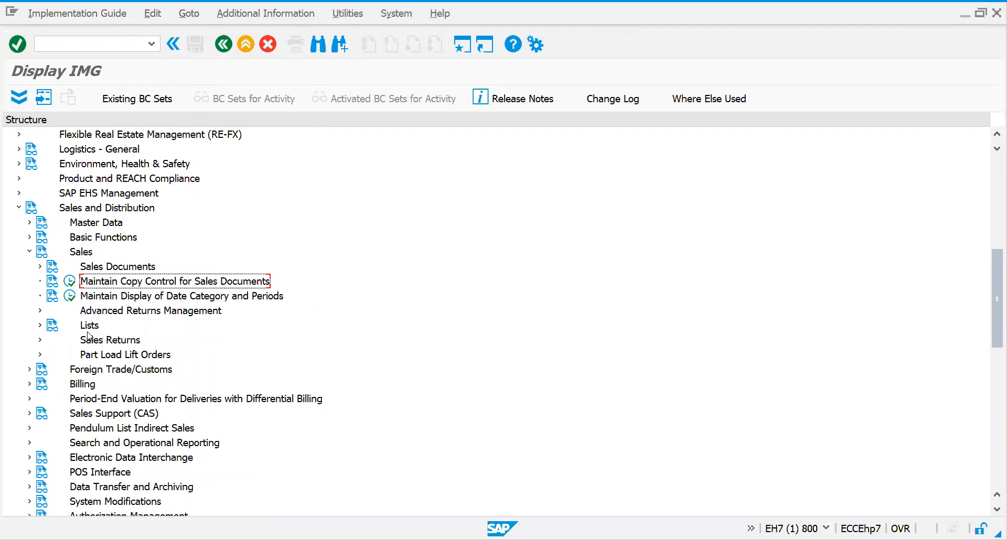
pyautogui.press('Up')
pyautogui.press('Right')
pyautogui.press('Down')
pyautogui.press('Down')
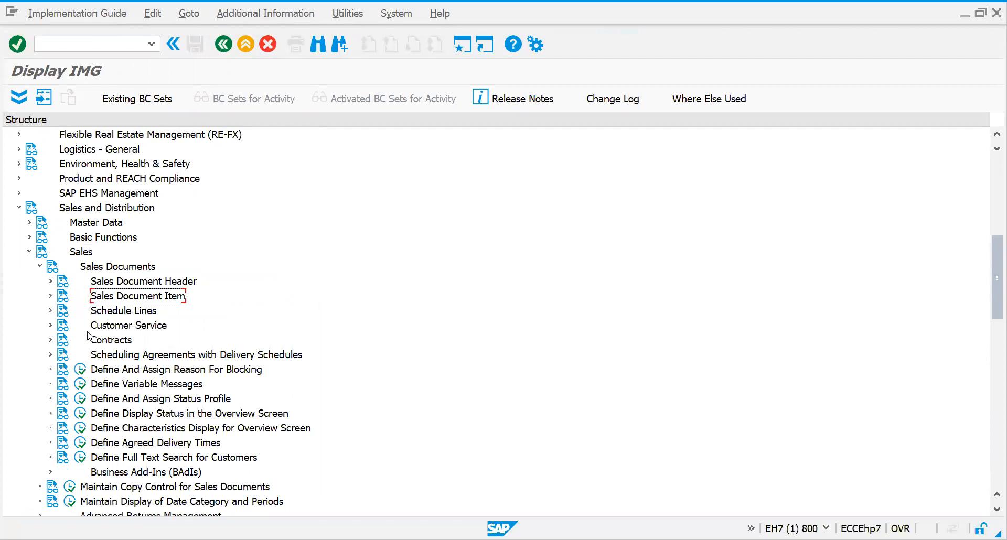
pyautogui.press('Right')
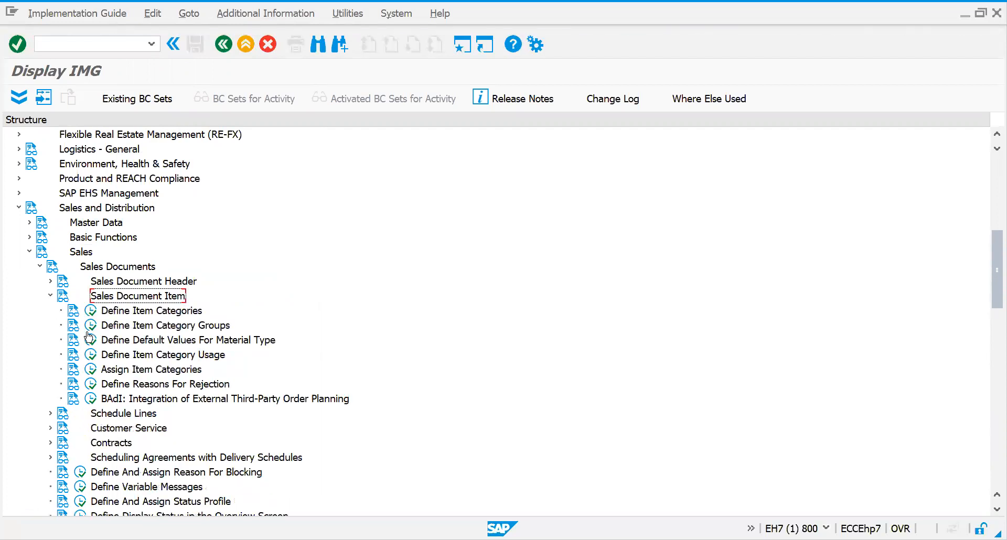
# Step: Run the Define Item Categories activity and position the list at item category TAN
pyautogui.press('Down')
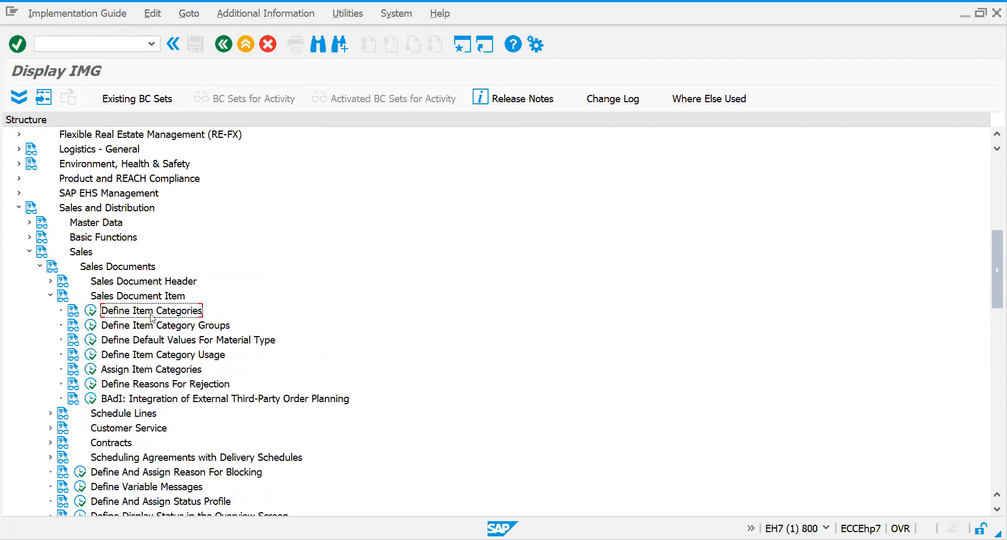
pyautogui.click(90, 316)
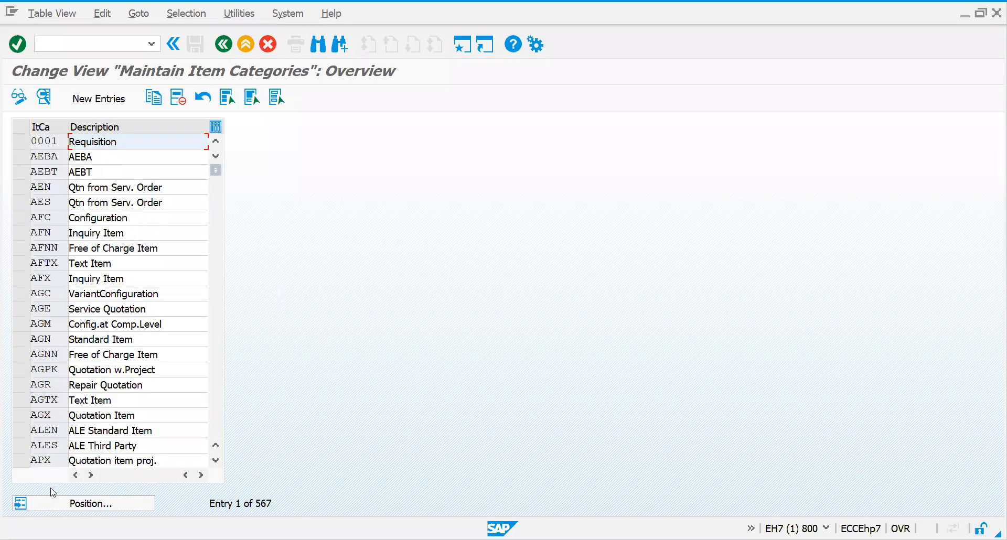
pyautogui.click(89, 504)
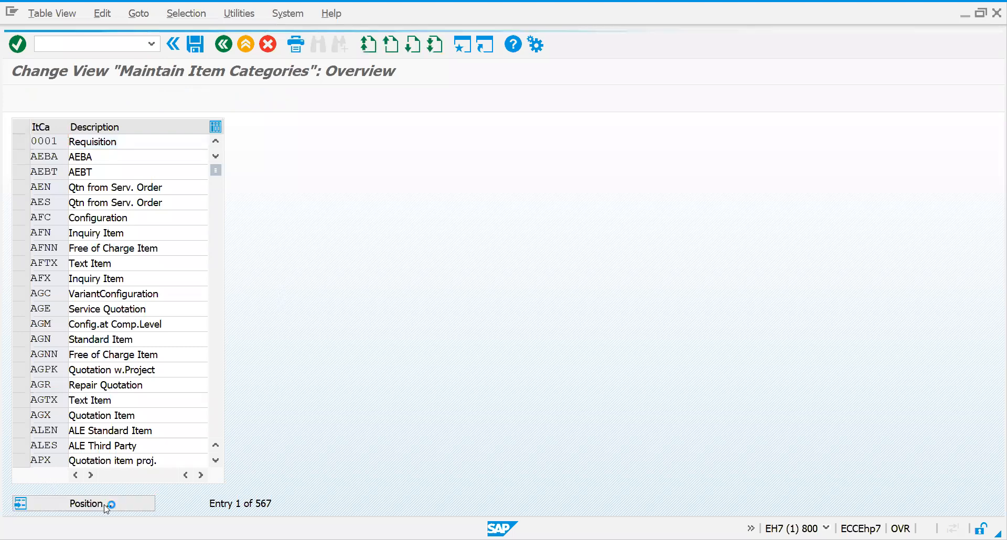
pyautogui.write('tan')
pyautogui.press('Return')
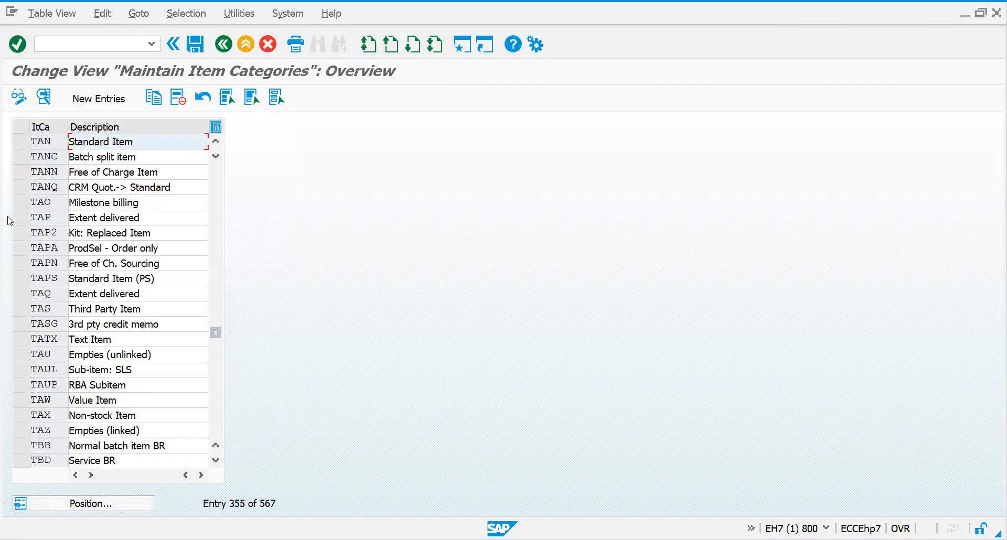
# Step: Try to copy item category TAN under the new key ZTAN
pyautogui.click(22, 143)
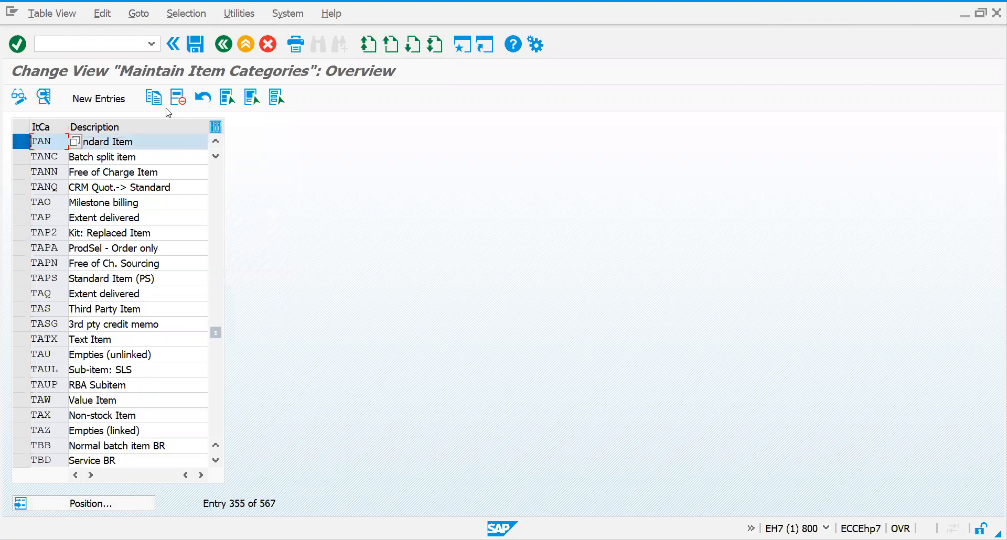
pyautogui.click(153, 97)
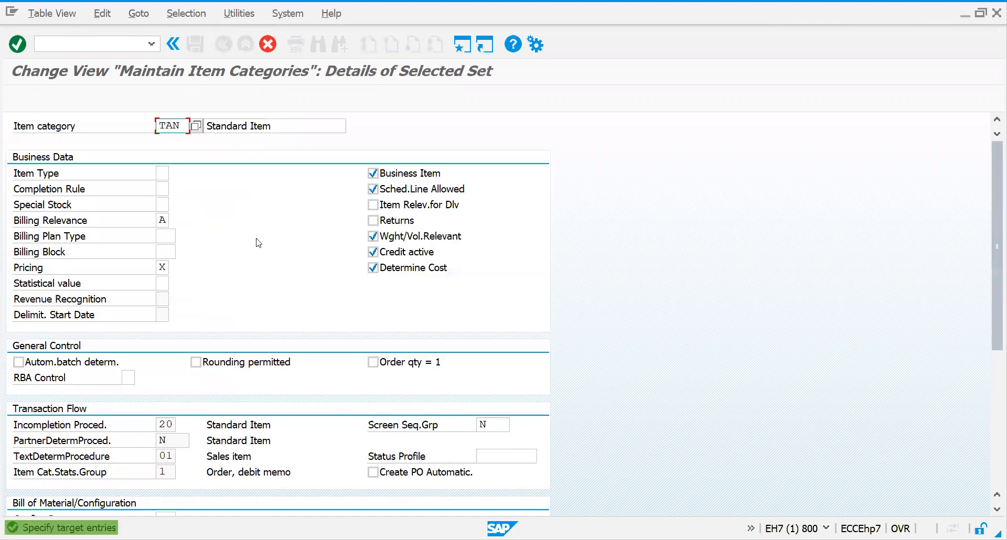
pyautogui.write('zg')
pyautogui.press('BackSpace')
pyautogui.write('t')
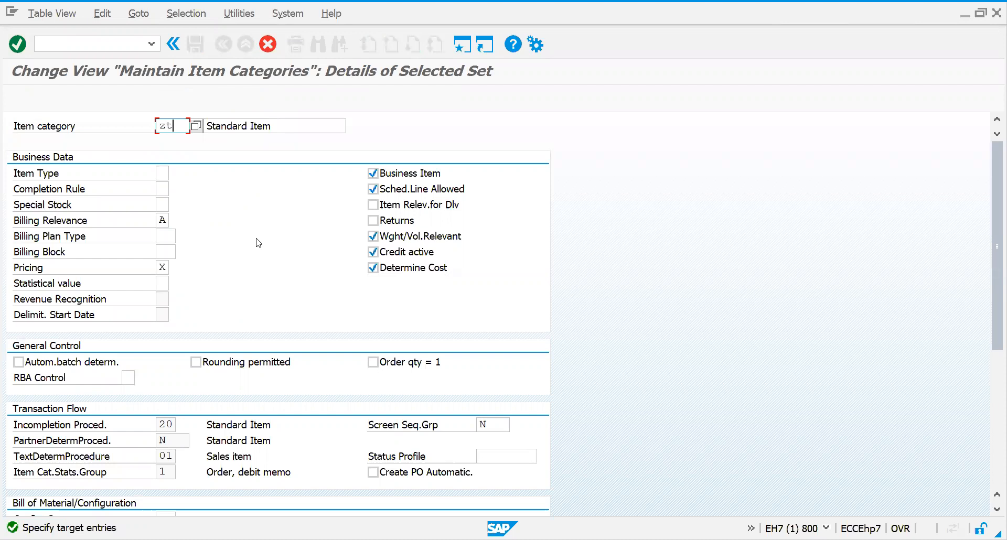
pyautogui.write('an')
pyautogui.press('Return')
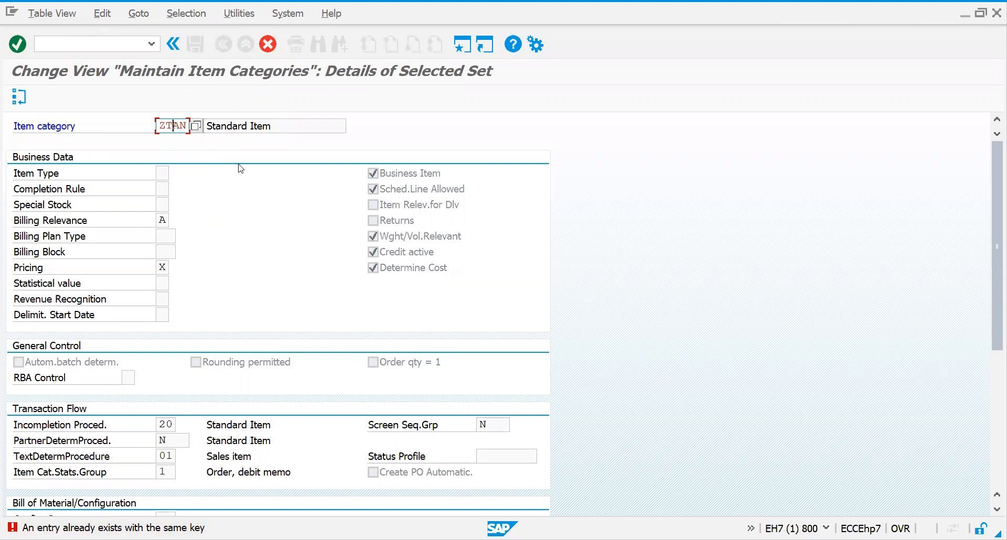
# Step: Change the copied item category's key to ZTTN and complete the copy without making it relevant for copying control
pyautogui.write('t')
pyautogui.press('Return')
pyautogui.press('Return')
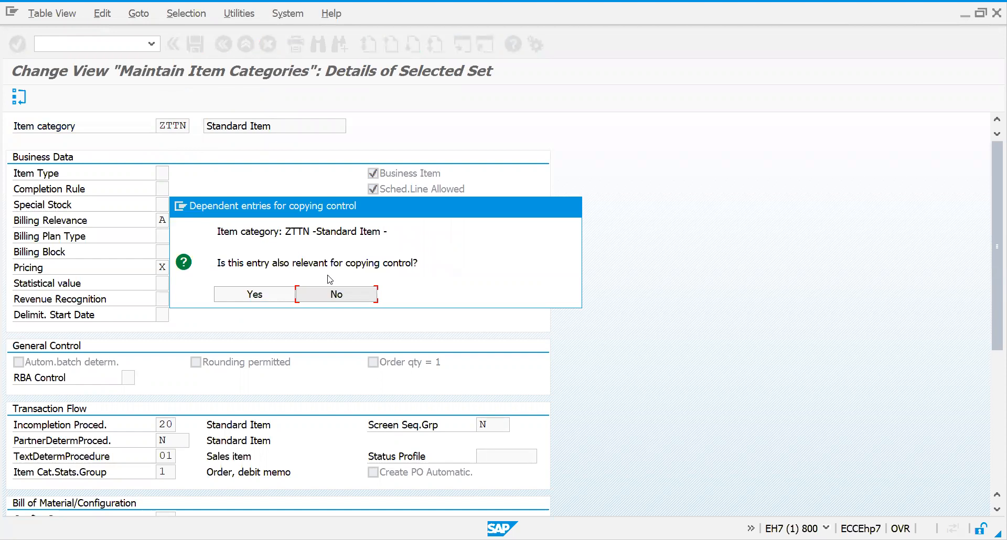
pyautogui.click(338, 295)
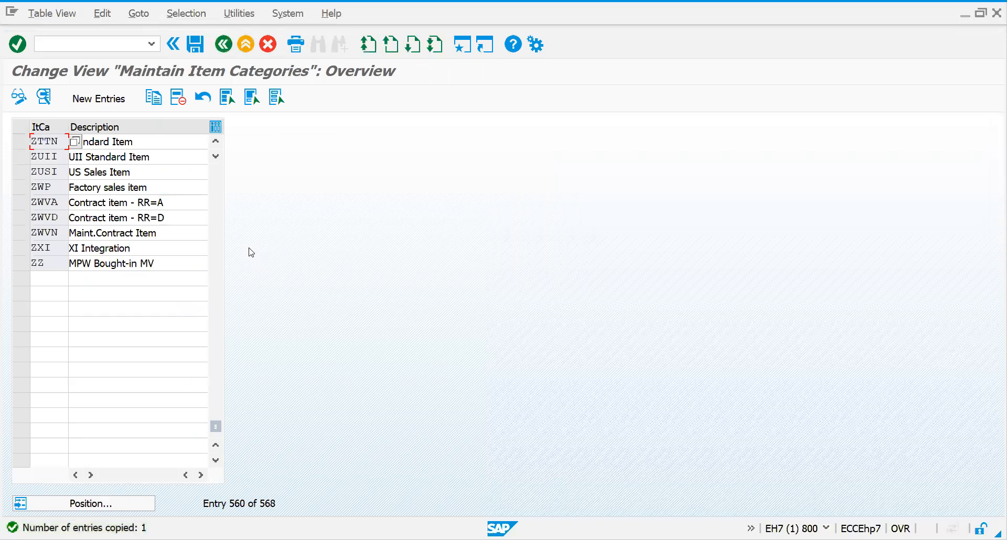
# Step: Save the new item category in customizing request EH7K900621
pyautogui.hotkey('ctrl', 's')
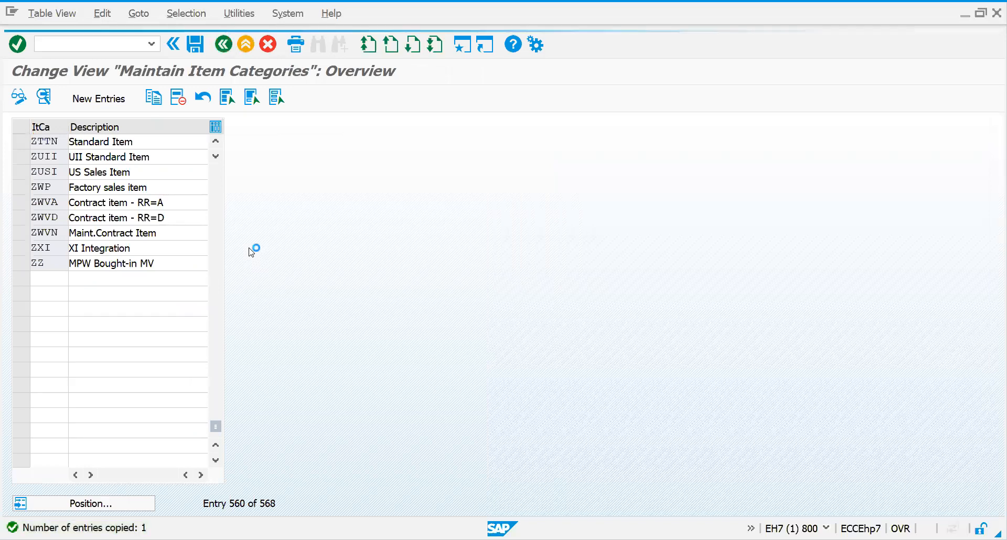
pyautogui.press('Return')
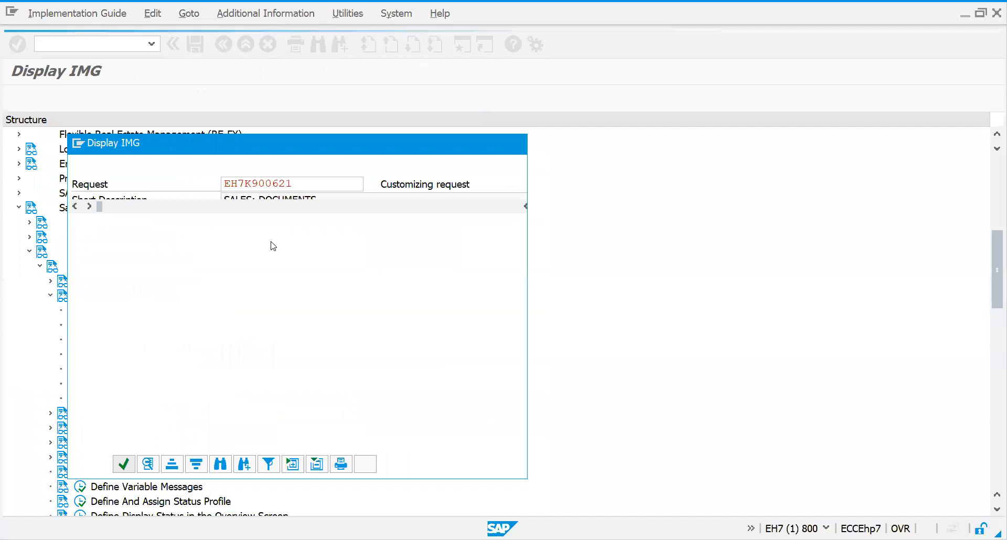
pyautogui.click(124, 465)
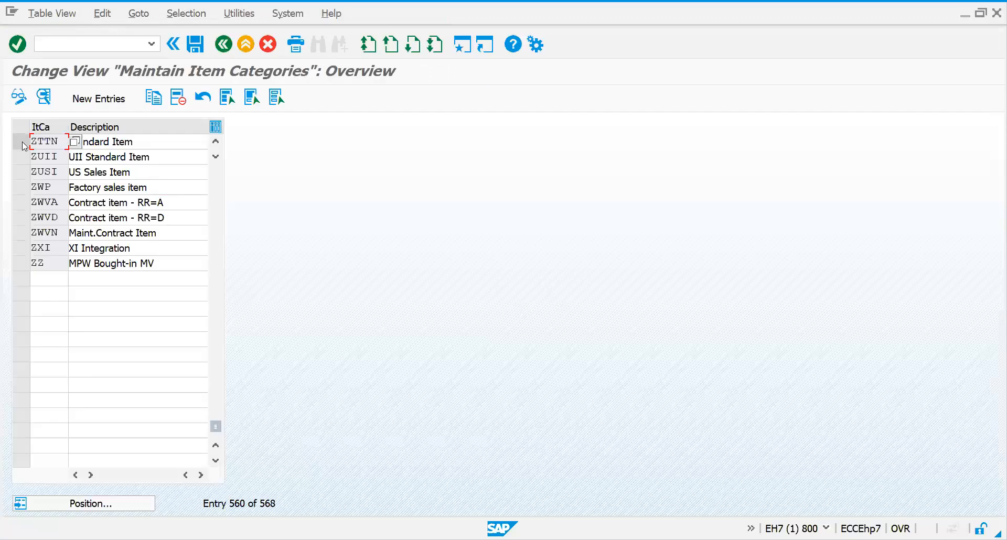
# Step: Select the ZTTN entry and go back to the implementation guide
pyautogui.click(22, 142)
pyautogui.click(158, 144)
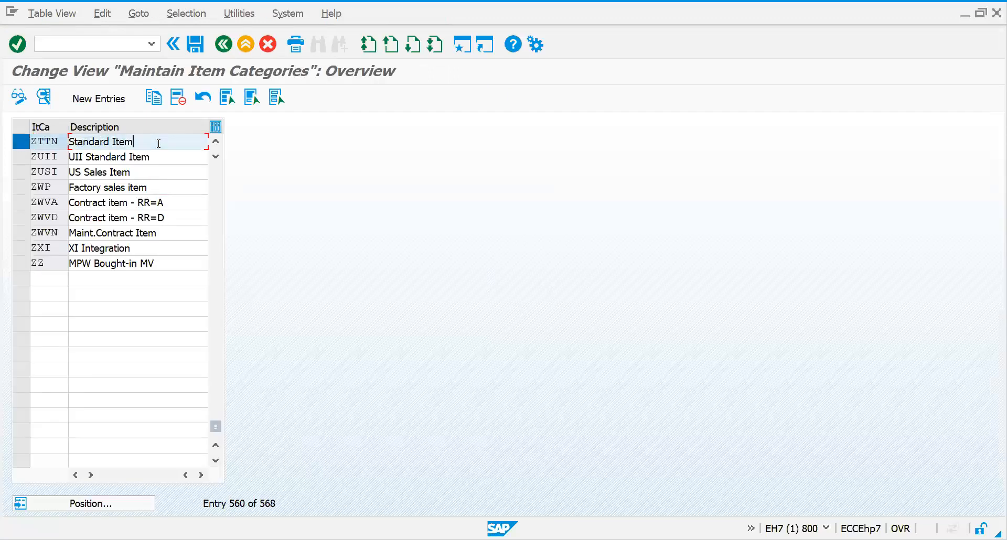
pyautogui.click(224, 44)
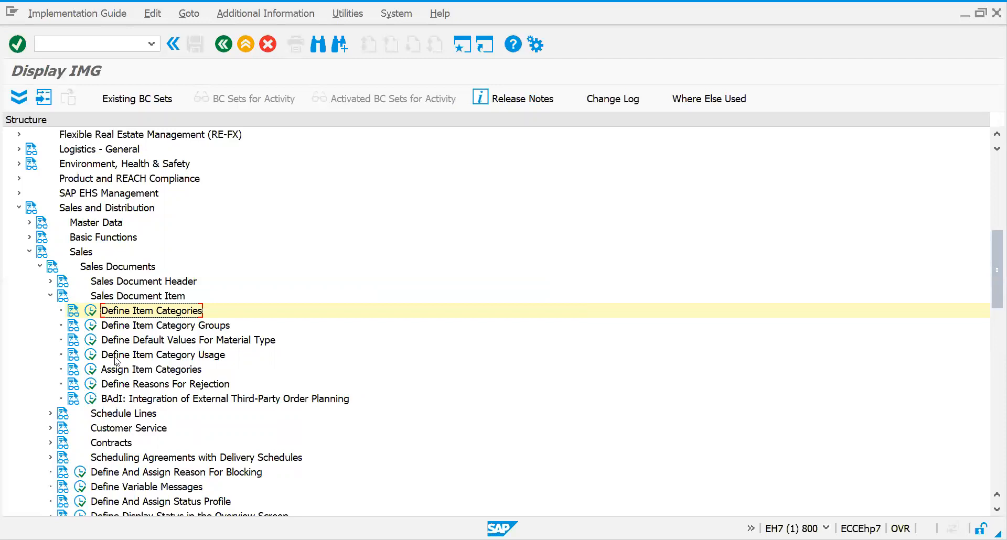
# Step: Open the details of item category ZTTN from the item category definitions in the implementation guide
pyautogui.click(91, 311)
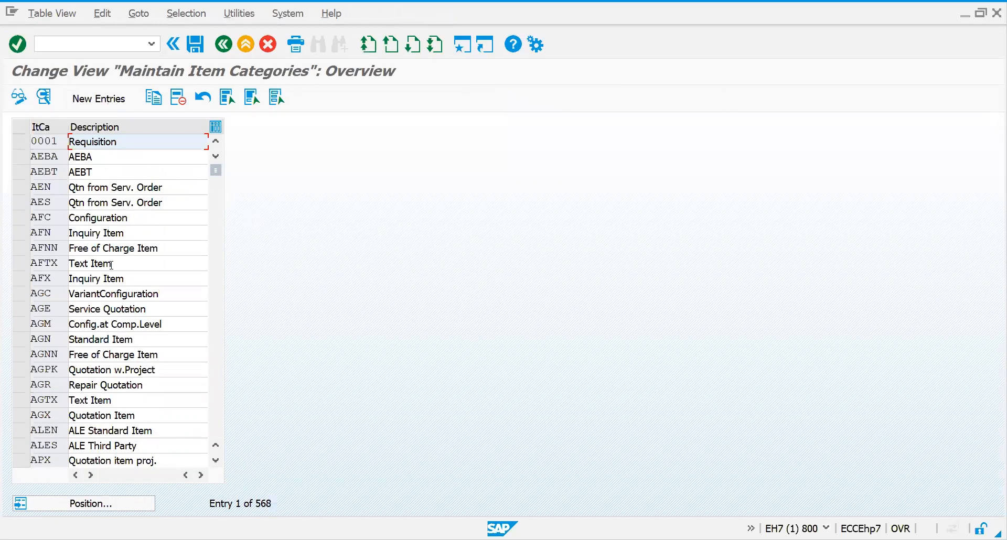
pyautogui.click(88, 502)
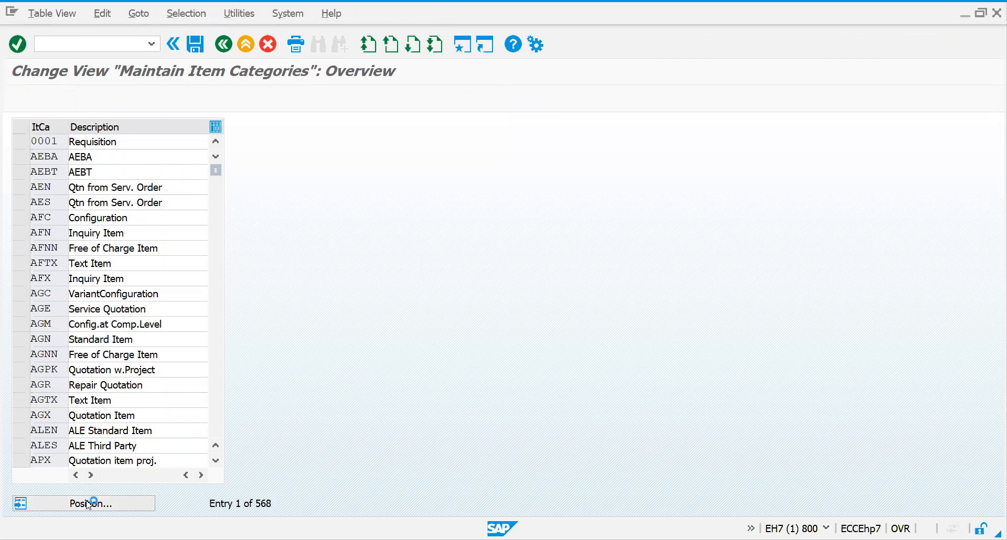
pyautogui.write('zttn')
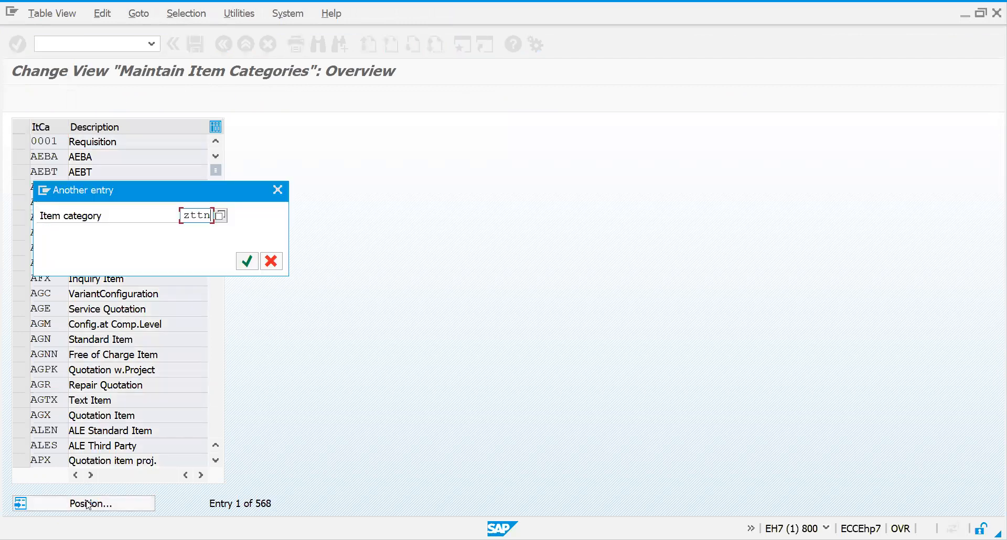
pyautogui.press('Return')
pyautogui.doubleClick(53, 145)
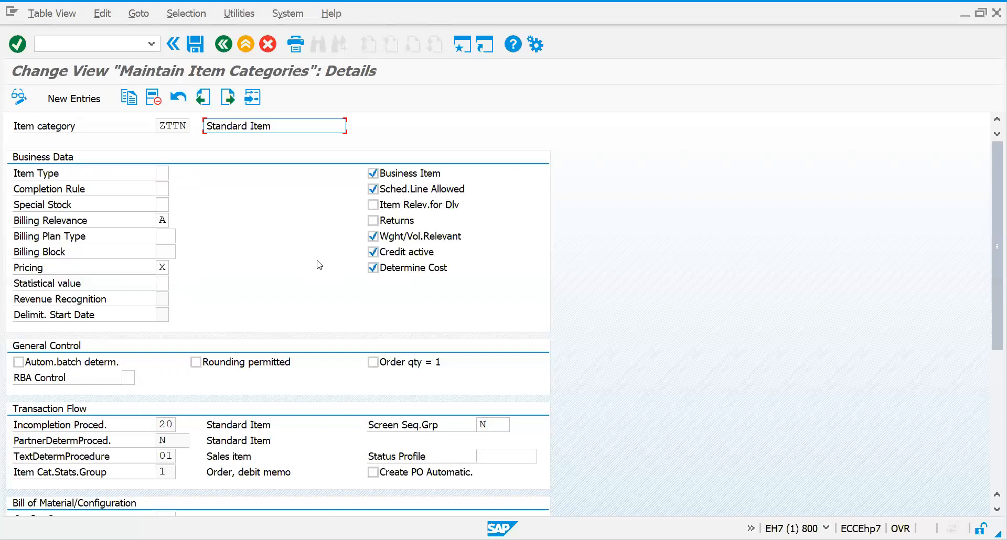
# Step: Switch Credit active off and back on for item category ZTTN and save the entry
pyautogui.click(373, 252)
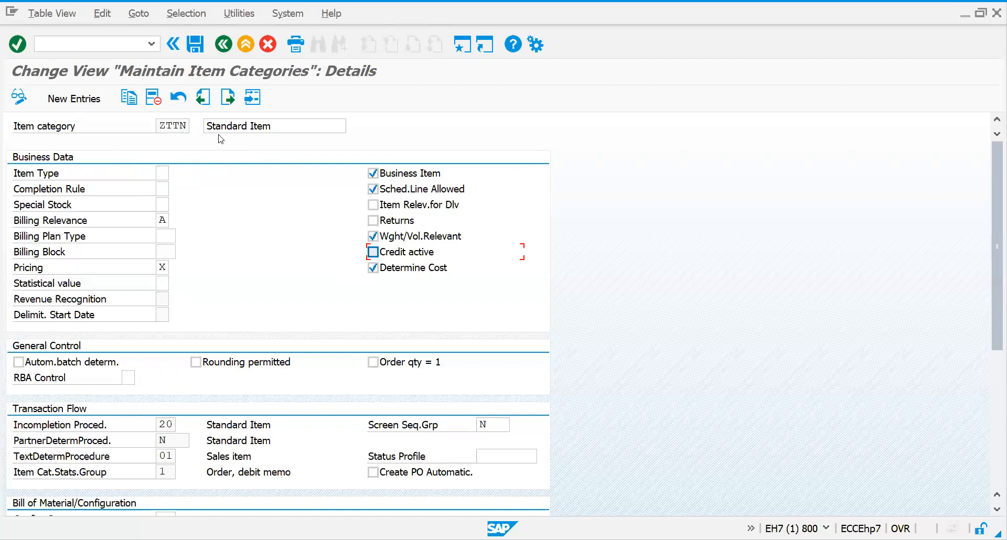
pyautogui.click(372, 254)
pyautogui.hotkey('ctrl', 's')
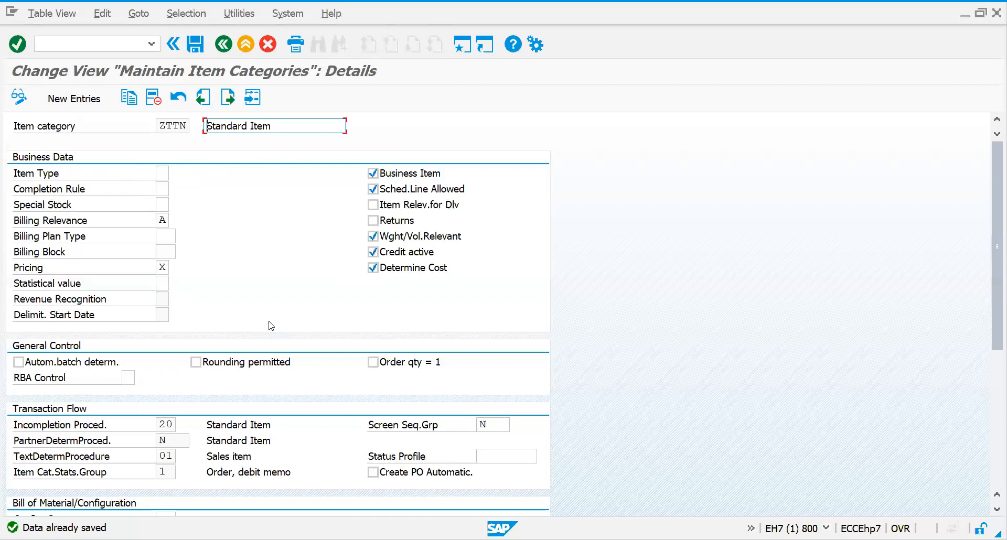
# Step: Examine the billing relevance options available for item category ZTTN, such as order-related billing, without choosing a different one
pyautogui.click(162, 220)
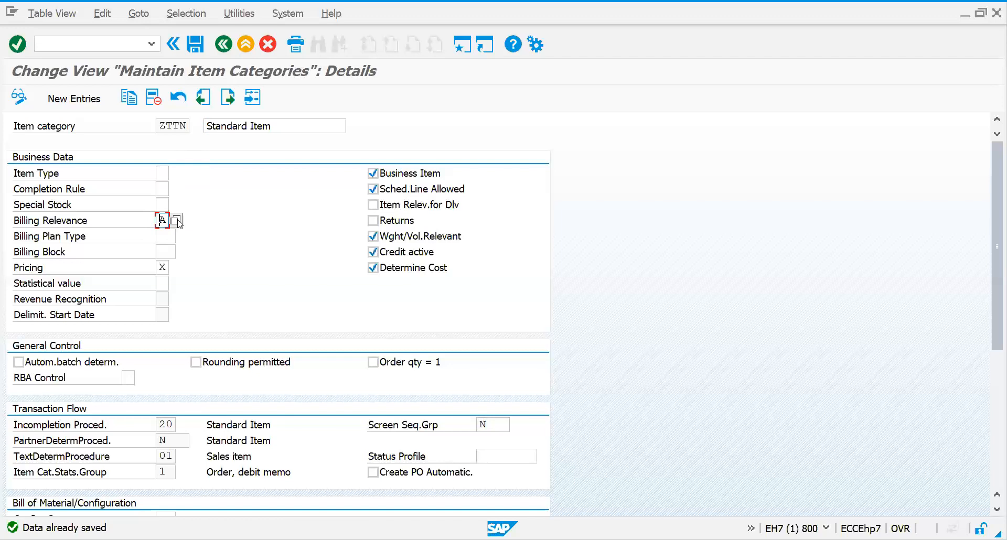
pyautogui.click(176, 220)
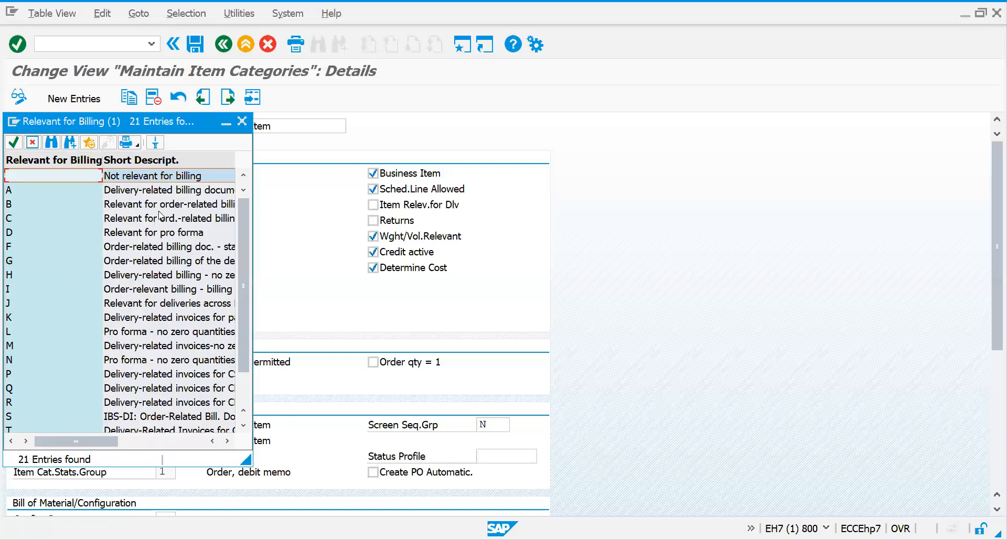
pyautogui.click(160, 218)
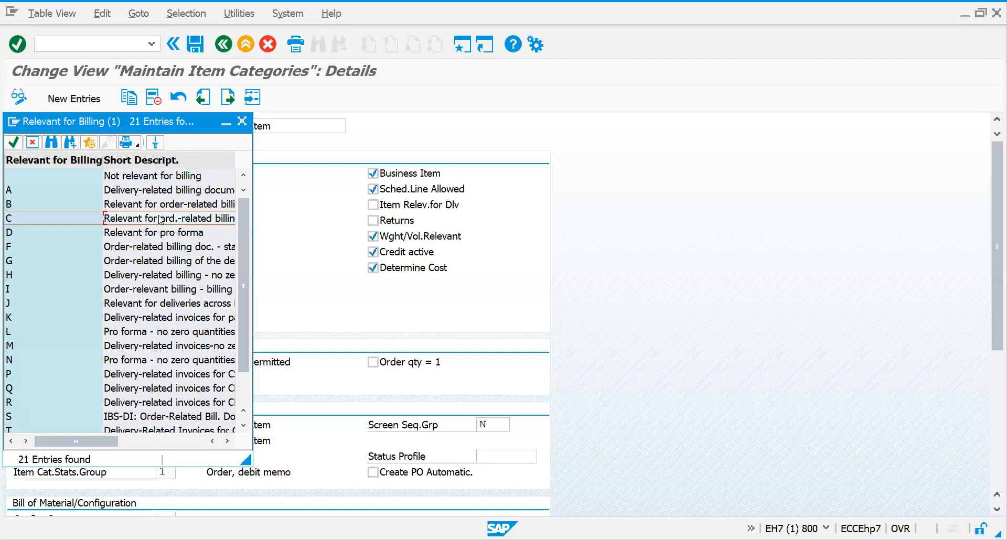
pyautogui.click(166, 204)
pyautogui.click(163, 219)
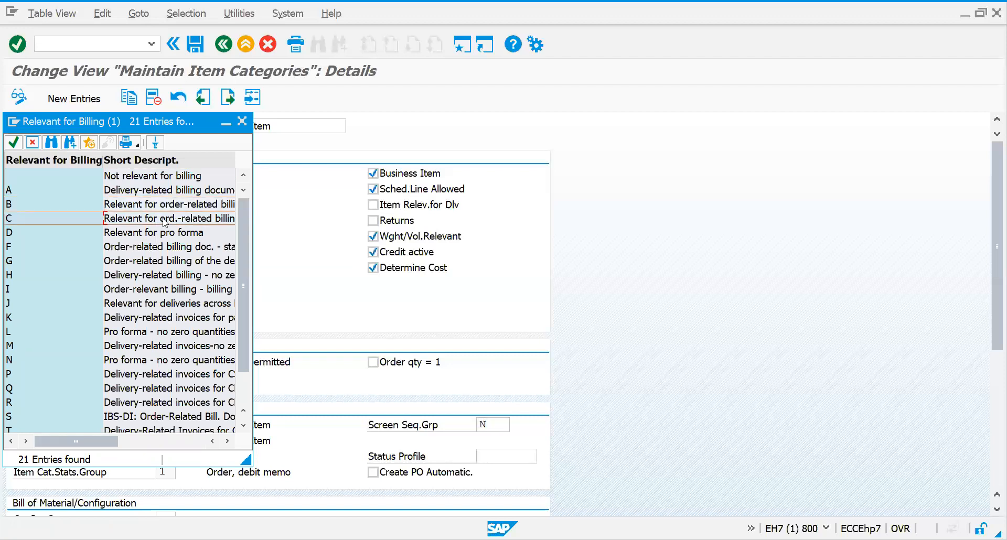
pyautogui.click(241, 123)
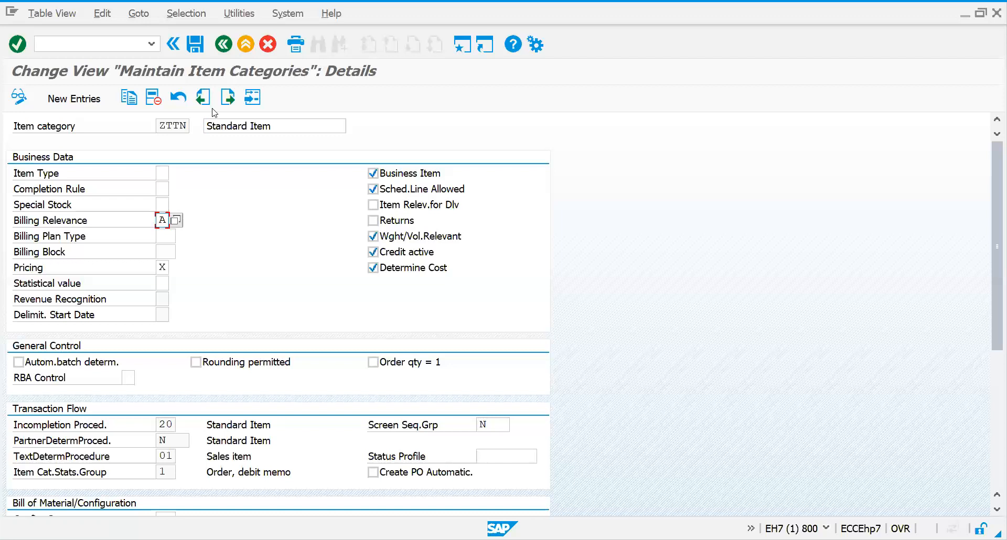
# Step: Leave the item category definitions, open the item category assignment activity and position the list at sales document type ZOR1
pyautogui.click(225, 46)
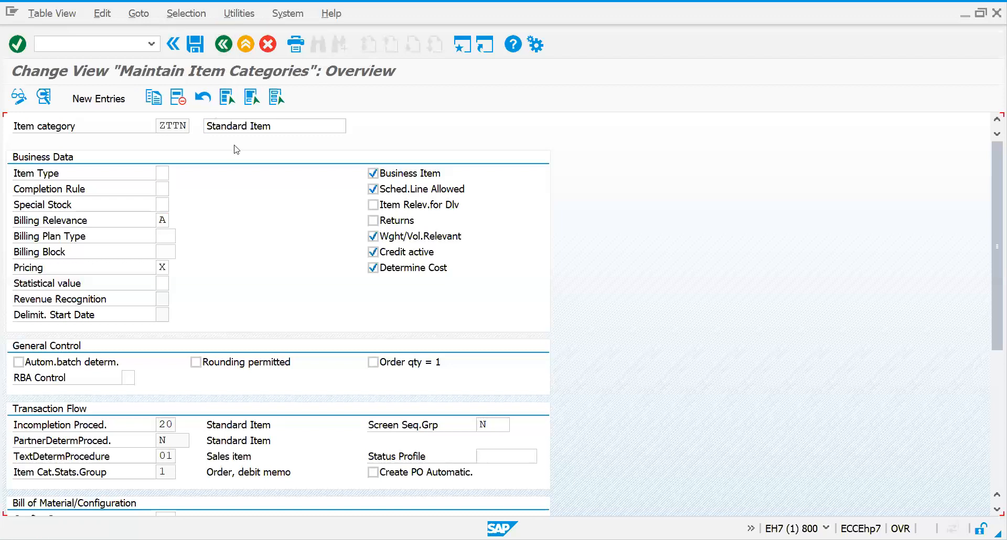
pyautogui.click(220, 48)
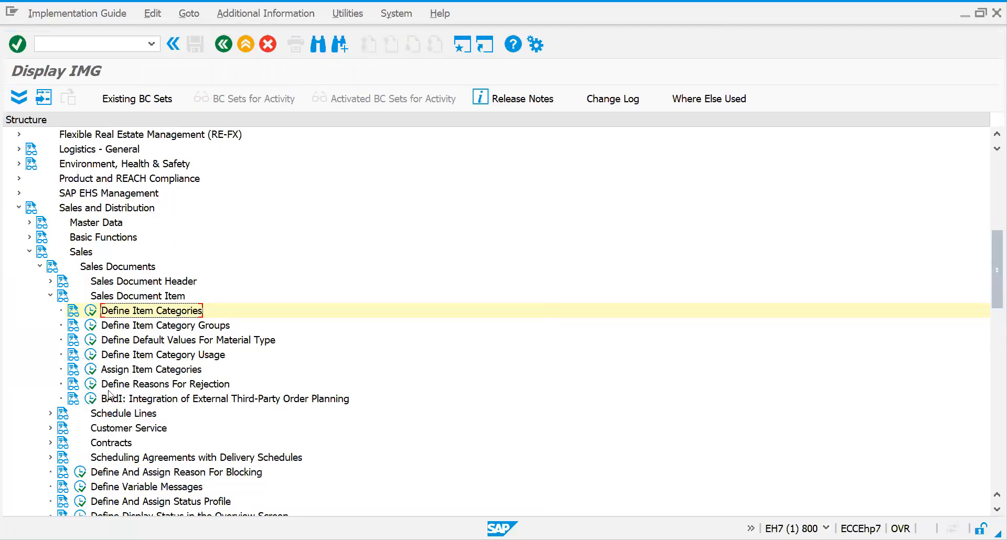
pyautogui.click(91, 369)
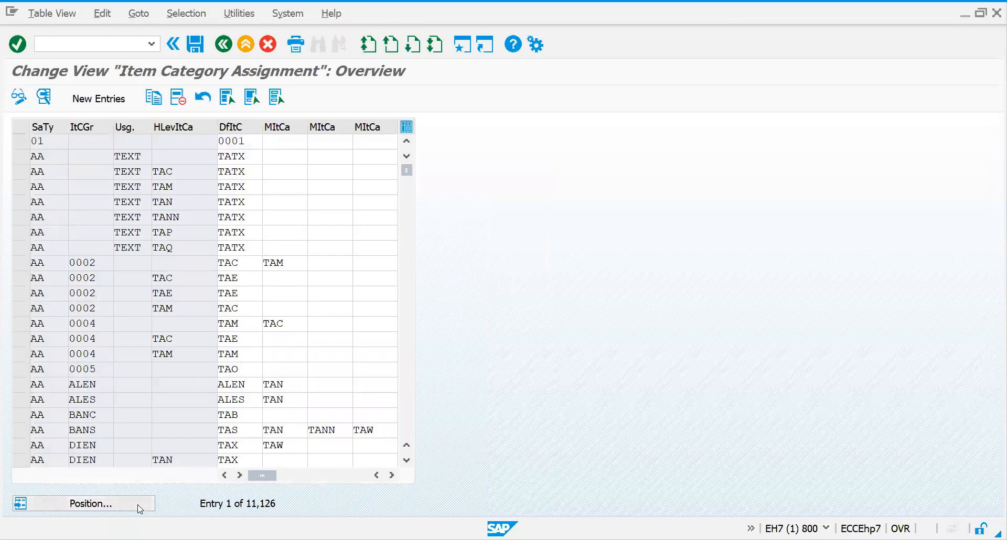
pyautogui.click(91, 503)
pyautogui.write('zor1')
pyautogui.press('Return')
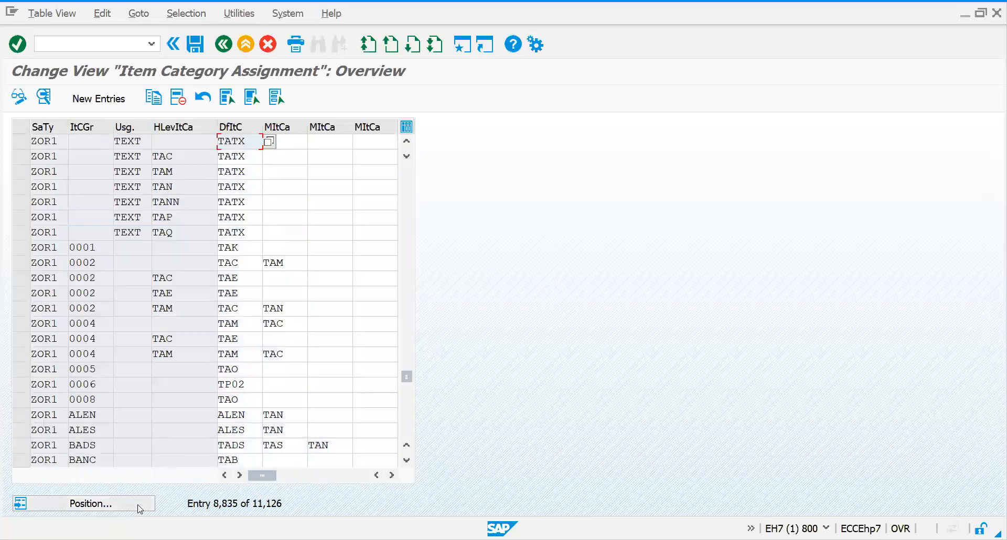
# Step: Delete the block of ZOR1 item category assignments from the first TEXT entry through item category group BANC and save
pyautogui.click(20, 141)
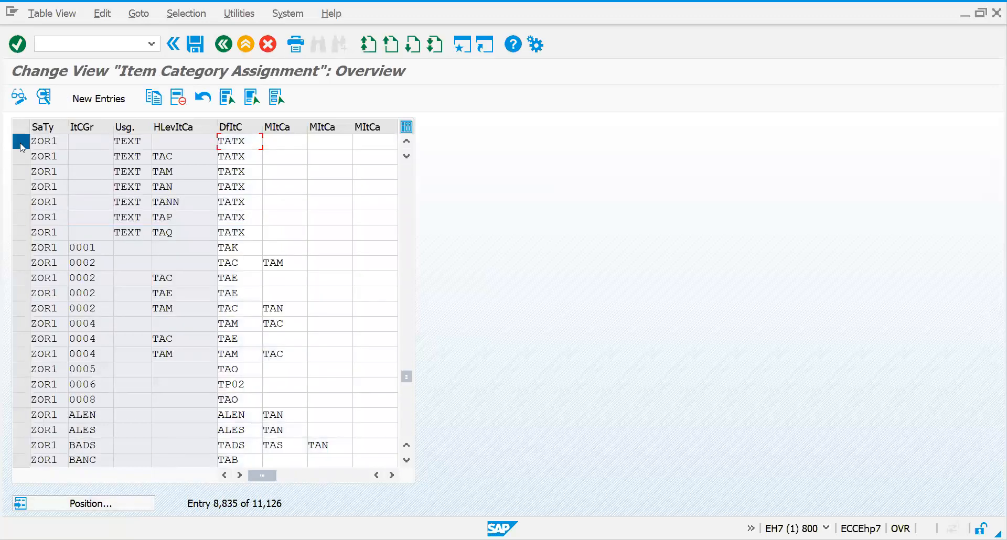
pyautogui.click(20, 460)
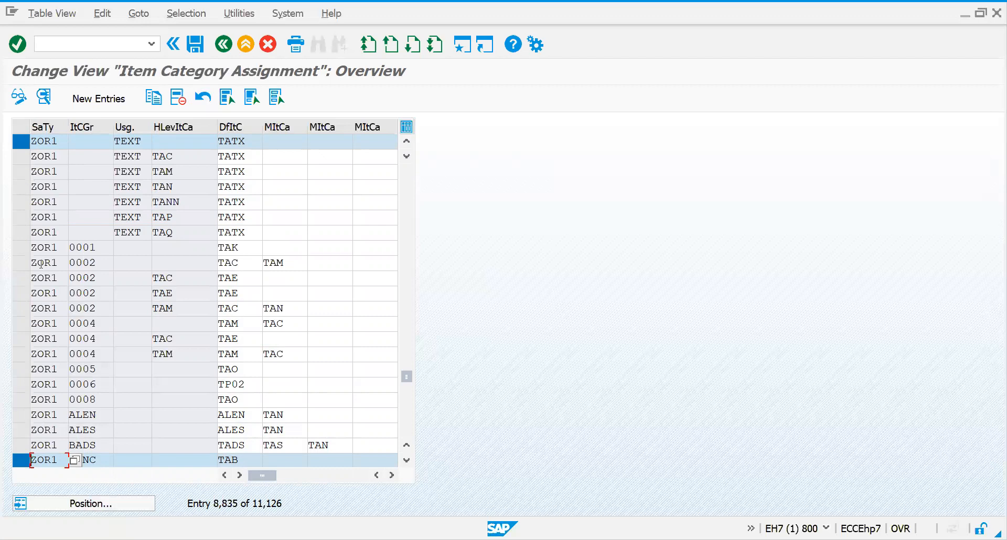
pyautogui.click(259, 100)
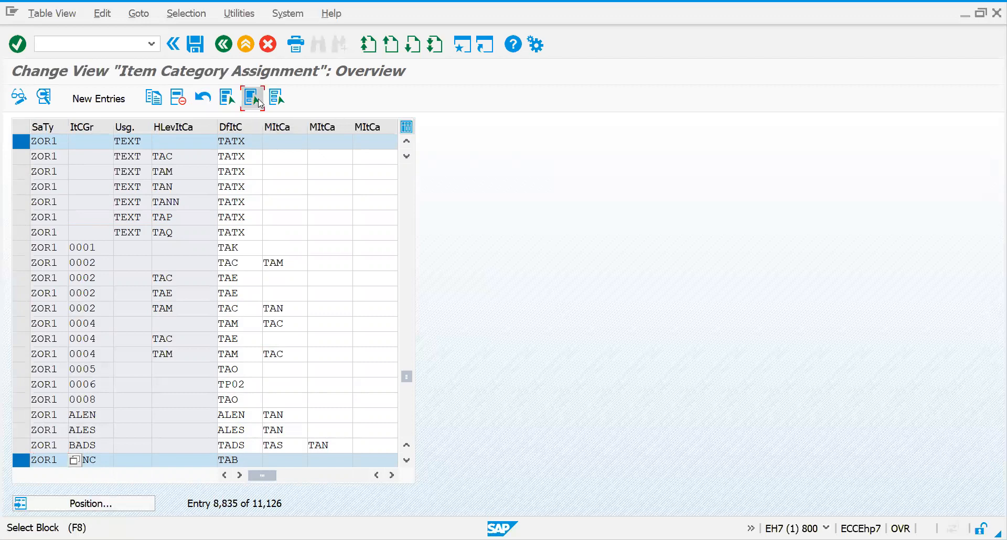
pyautogui.click(22, 156)
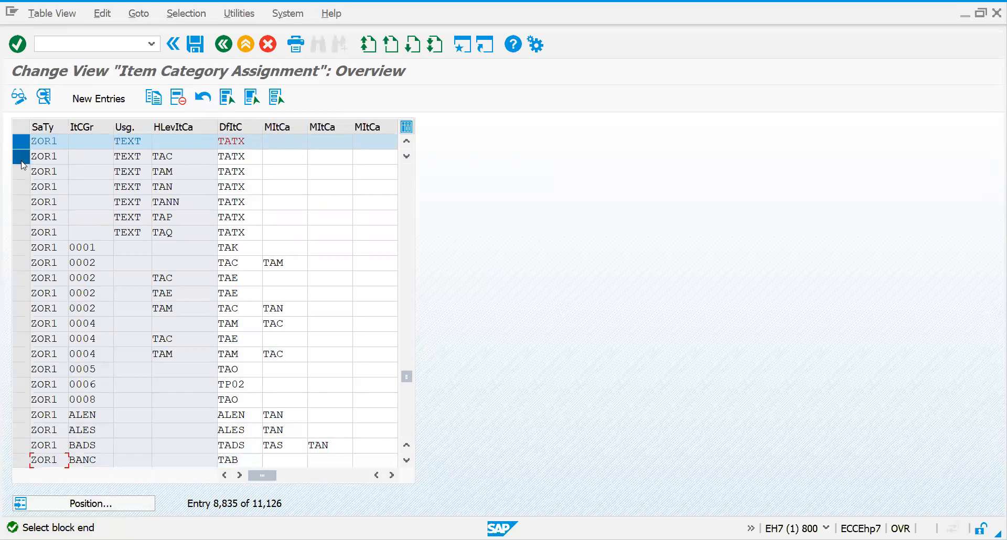
pyautogui.click(252, 102)
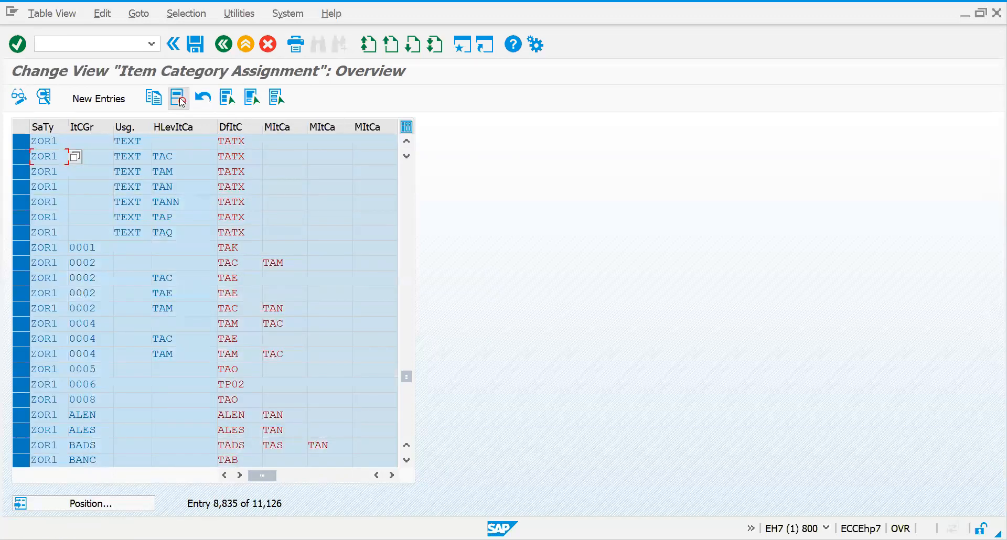
pyautogui.click(180, 100)
pyautogui.doubleClick(174, 187)
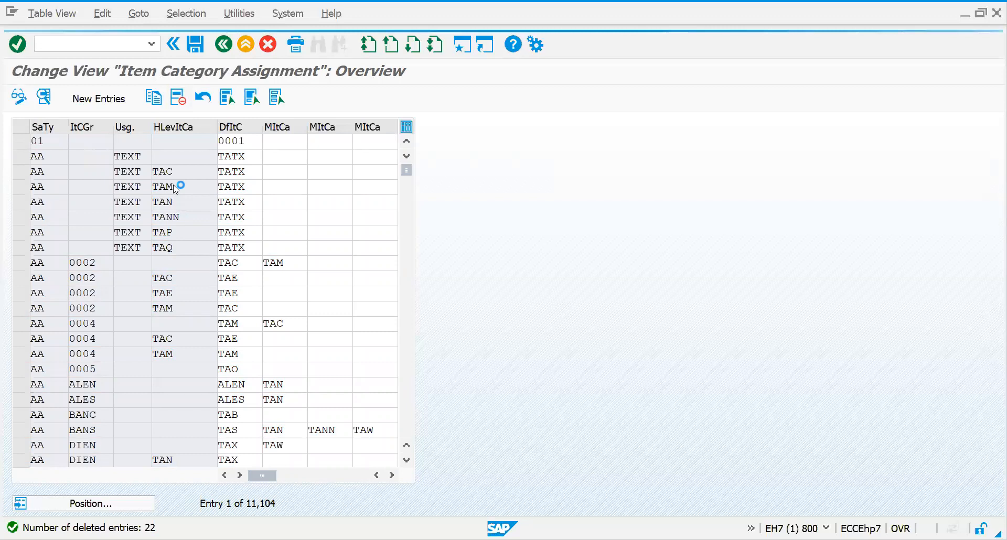
pyautogui.press('Return')
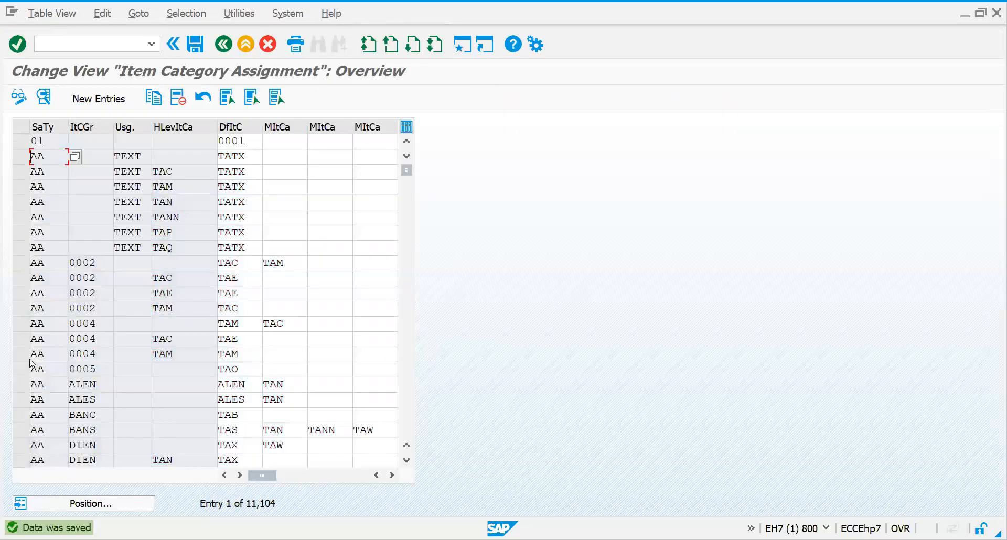
# Step: Find the remaining ZOR1 assignments and delete the block from item category group BANS through LUMF with higher-level item category GTR2
pyautogui.click(94, 506)
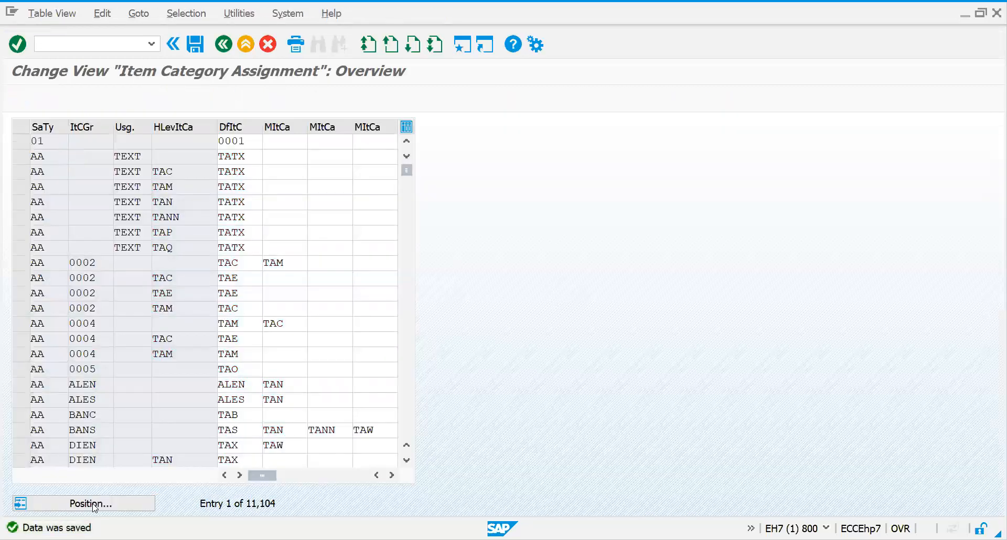
pyautogui.write('zor1')
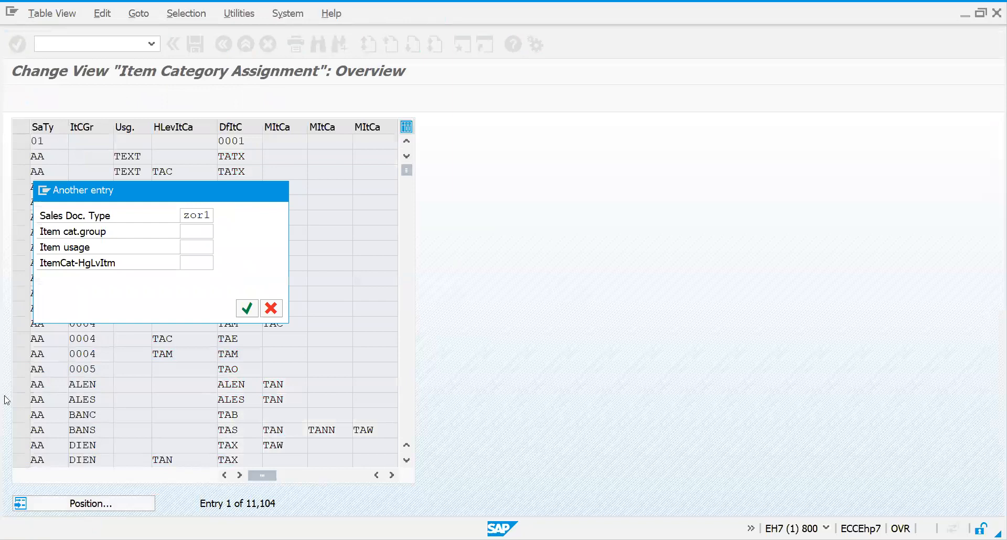
pyautogui.press('Return')
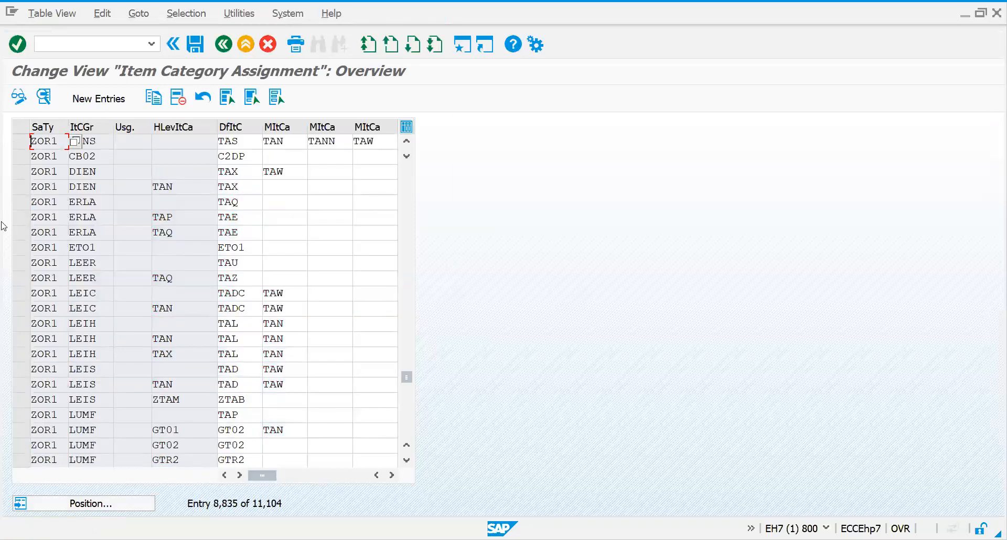
pyautogui.click(21, 461)
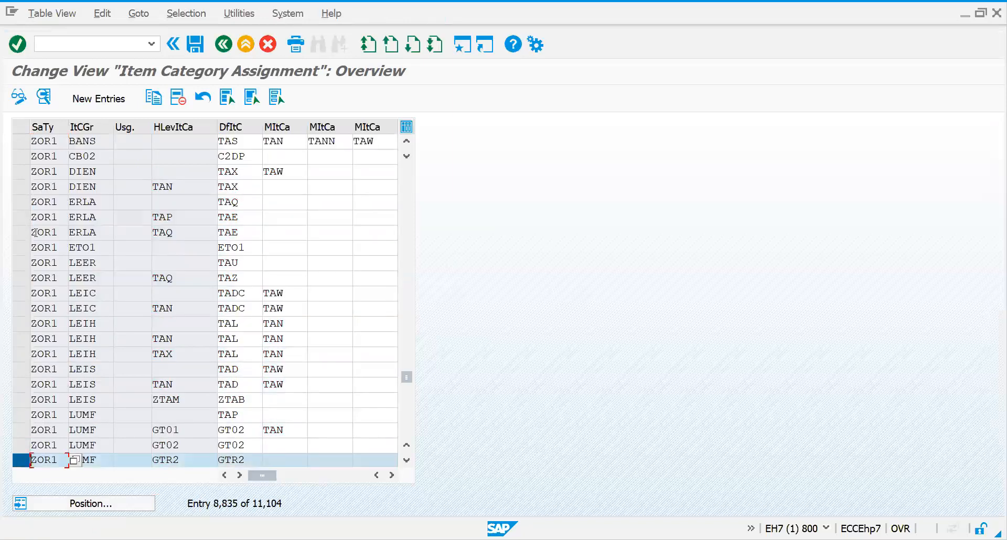
pyautogui.click(20, 142)
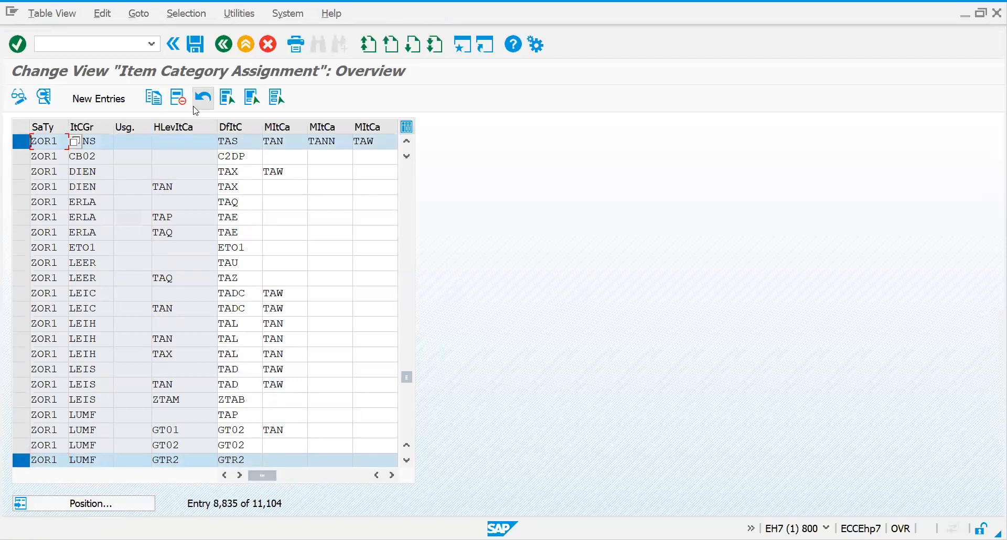
pyautogui.click(251, 96)
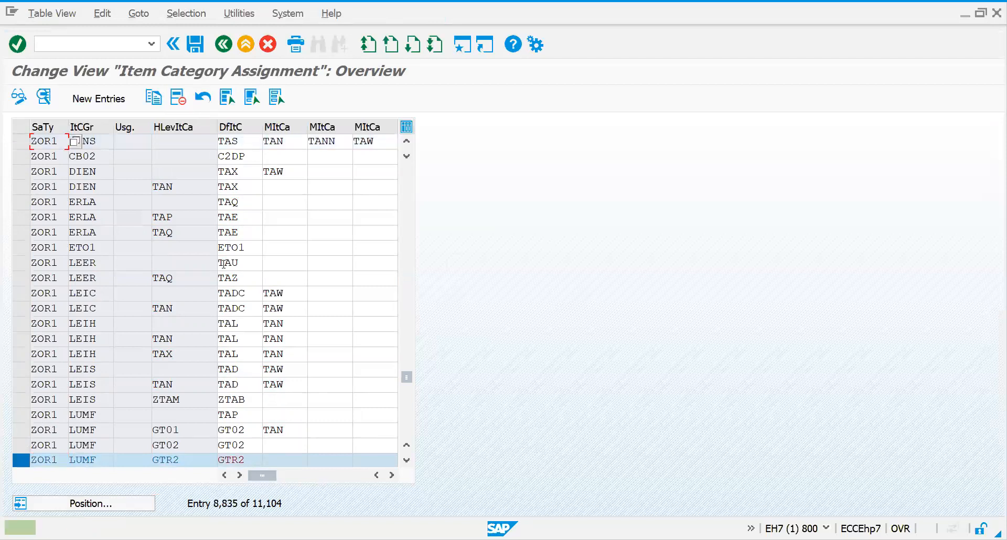
pyautogui.click(22, 162)
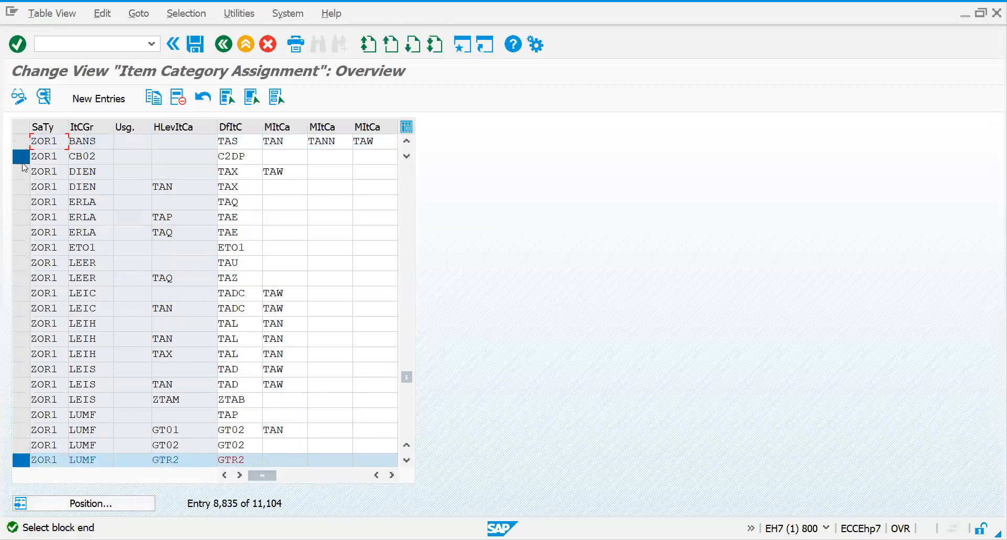
pyautogui.click(253, 104)
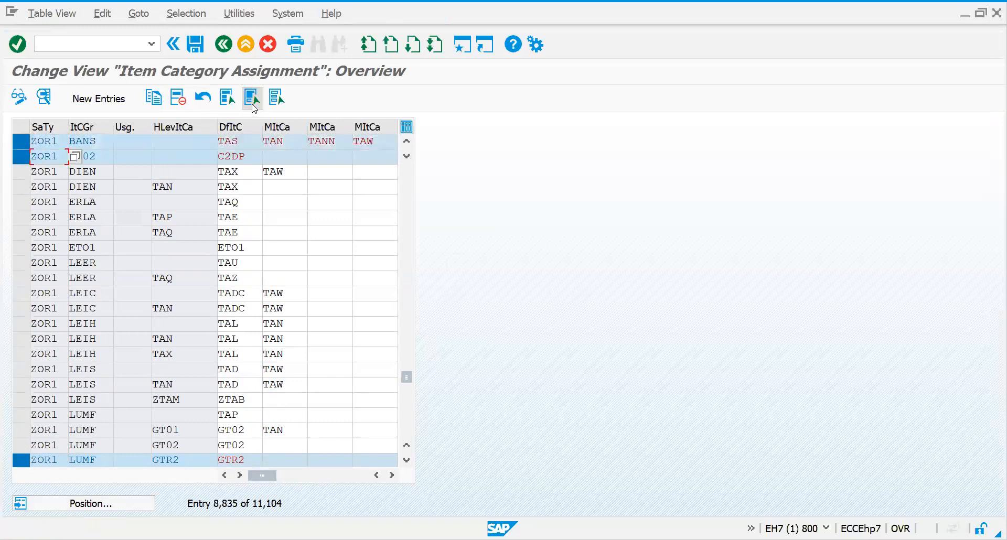
pyautogui.click(19, 449)
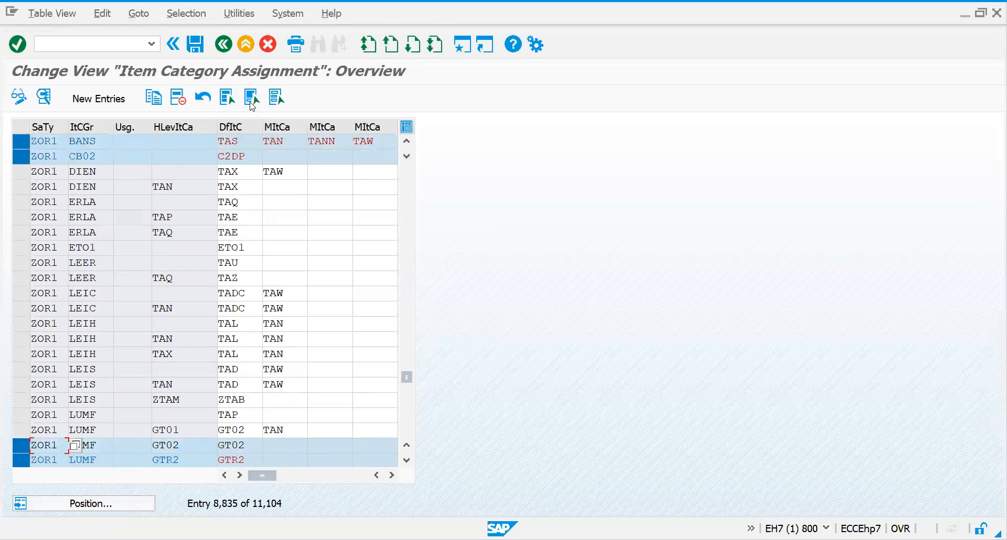
pyautogui.click(252, 105)
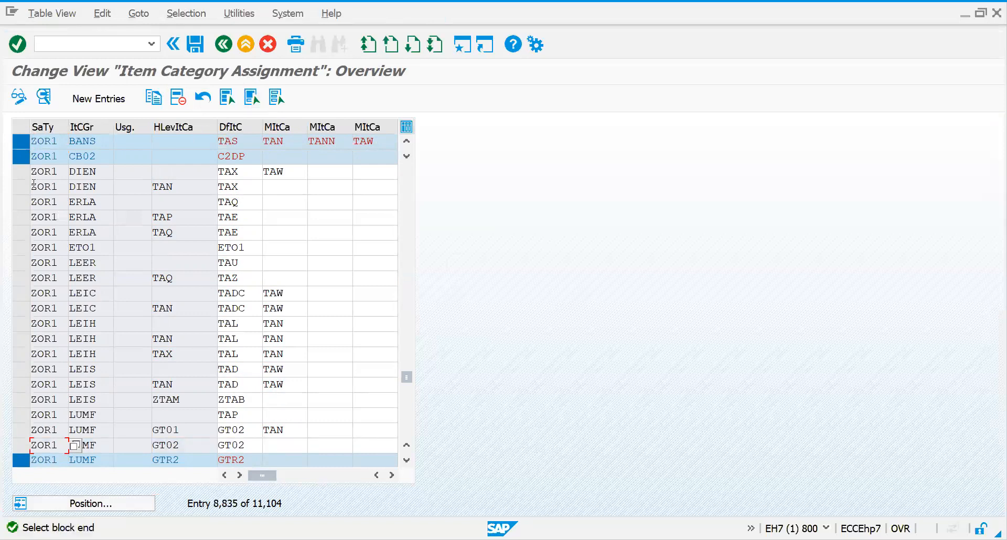
pyautogui.click(22, 172)
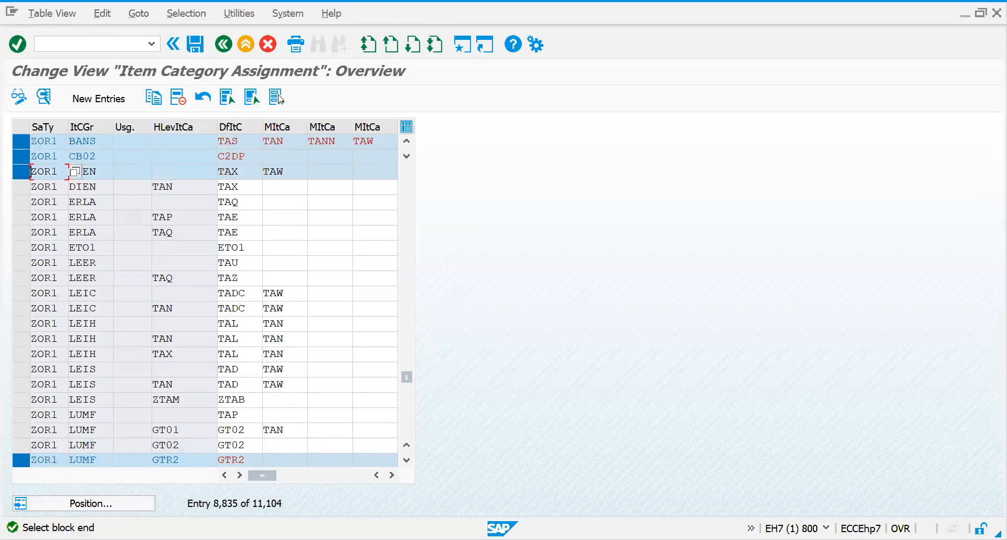
pyautogui.click(253, 105)
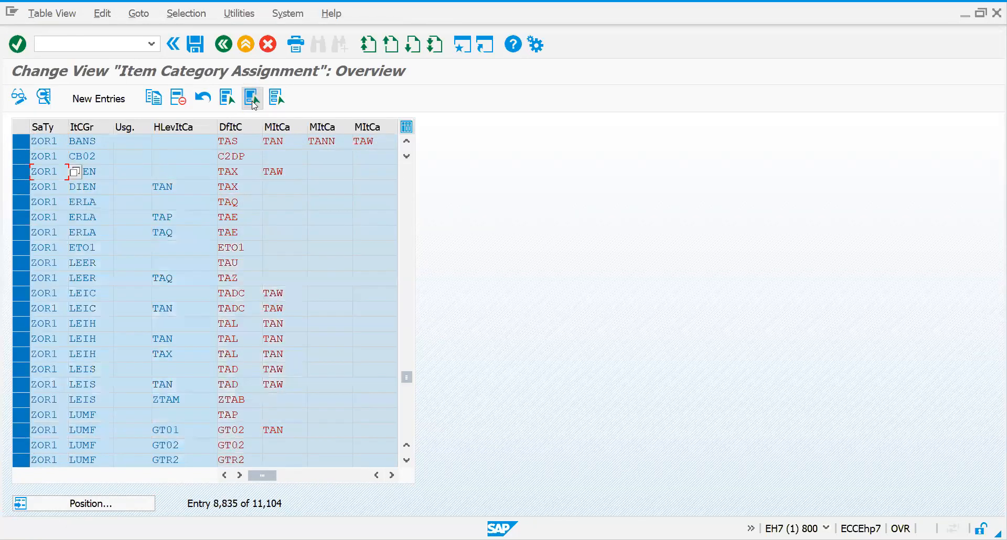
pyautogui.click(173, 103)
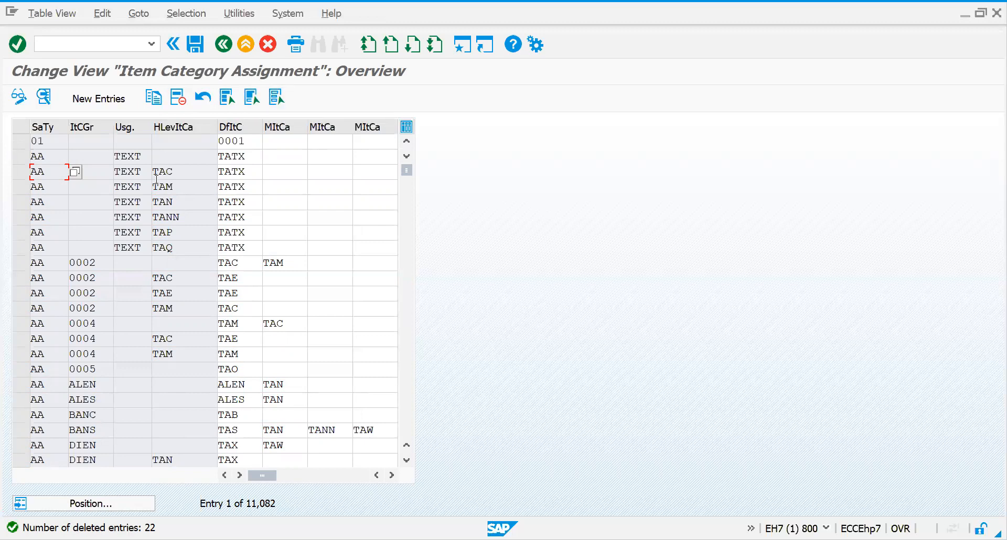
# Step: Save the deleted assignments and position the list at sales document type ZOR1 again
pyautogui.hotkey('ctrl', 's')
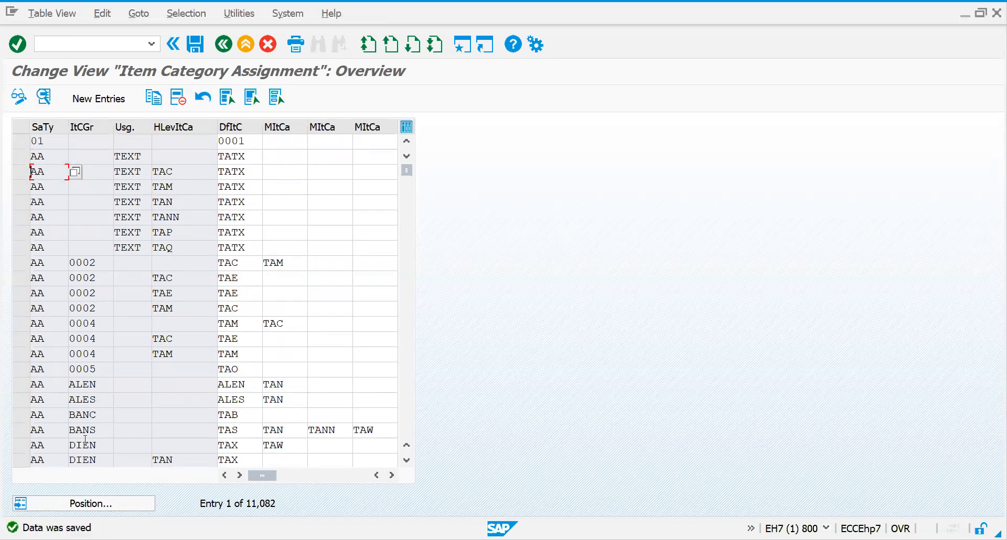
pyautogui.click(74, 504)
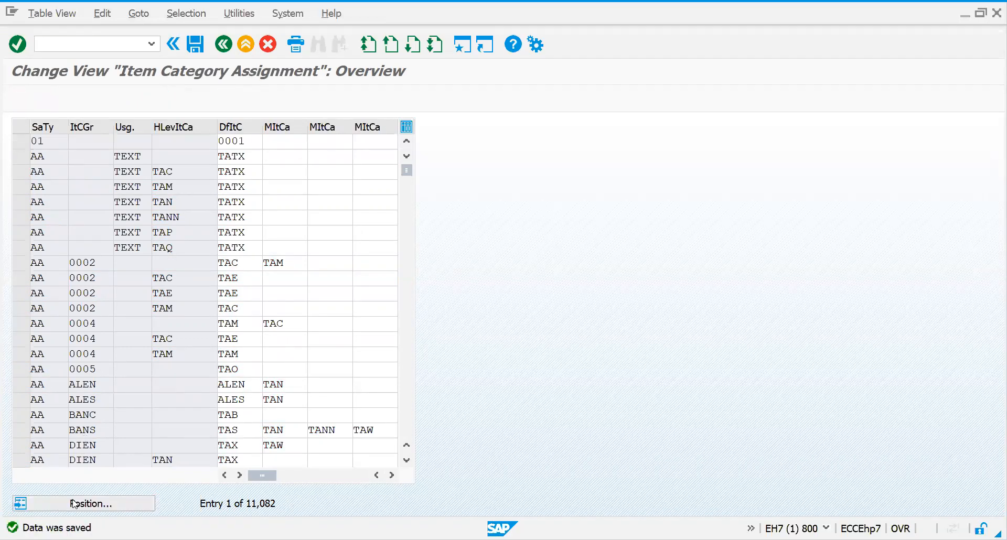
pyautogui.write('zor1')
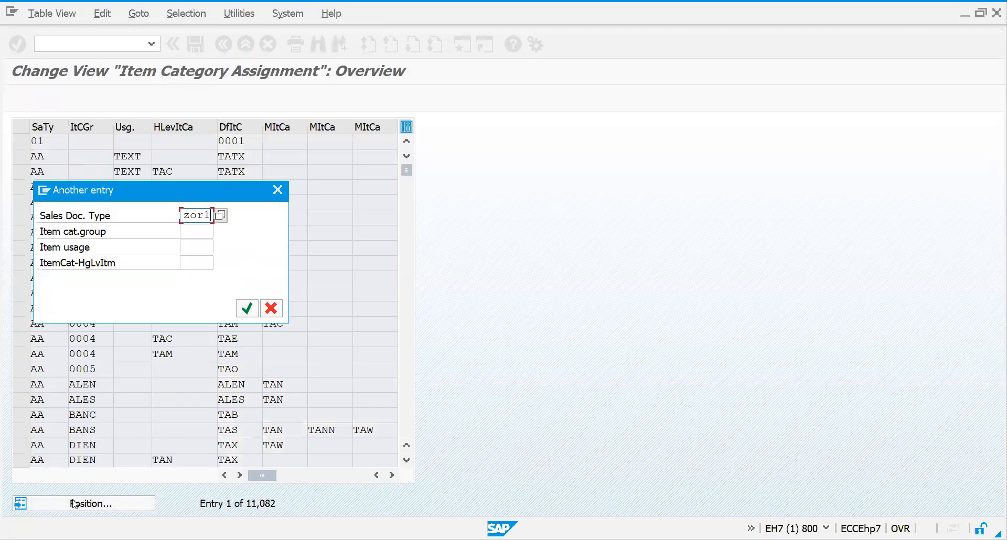
pyautogui.press('Return')
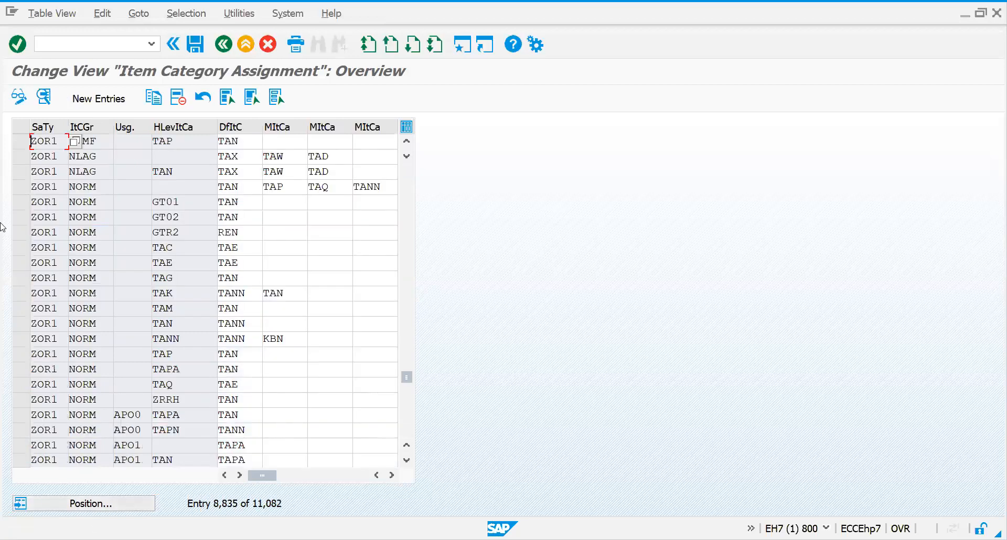
# Step: Delete the ZOR1 assignments from item category group LUMF with higher-level item category TAP through NORM with usage APO1 and higher-level TAN, and save
pyautogui.click(21, 143)
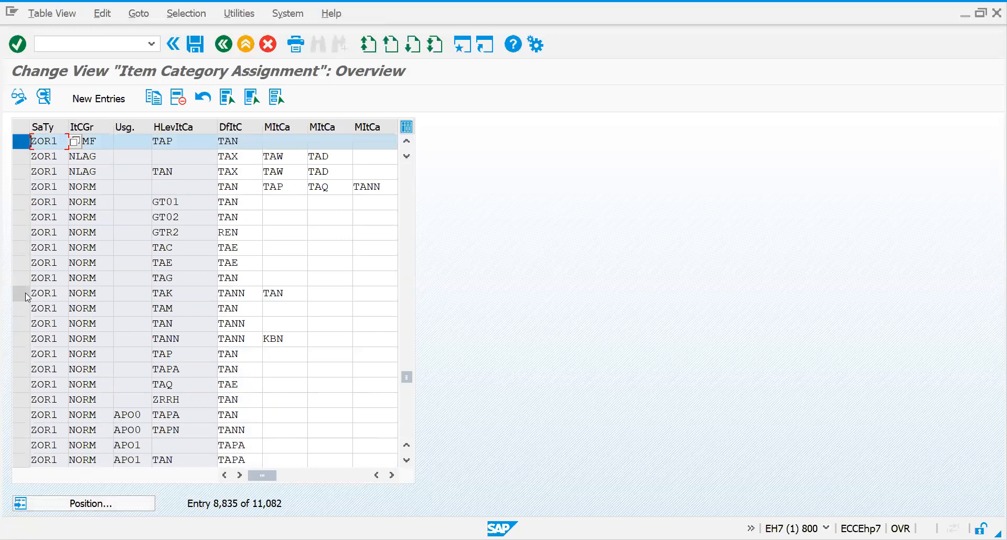
pyautogui.click(21, 460)
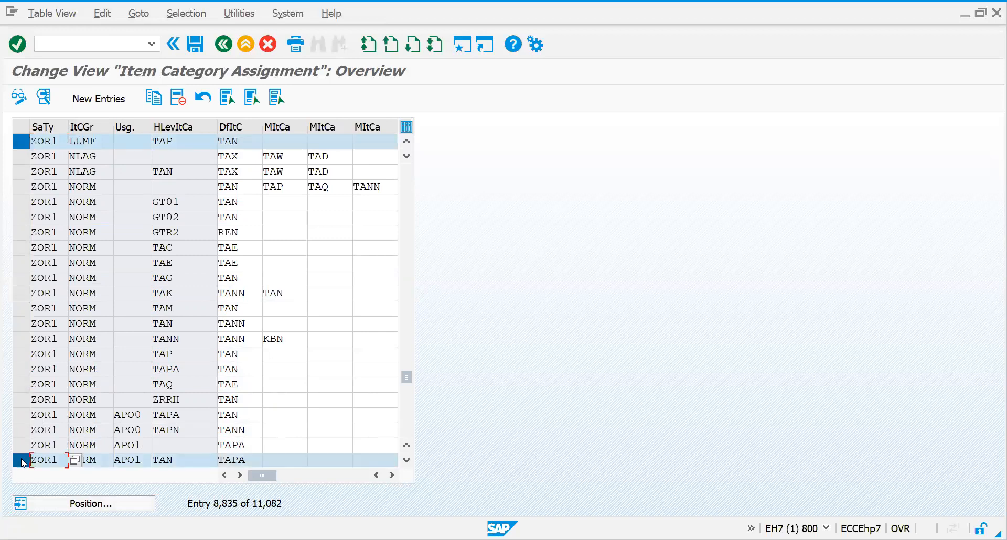
pyautogui.click(21, 188)
pyautogui.click(253, 105)
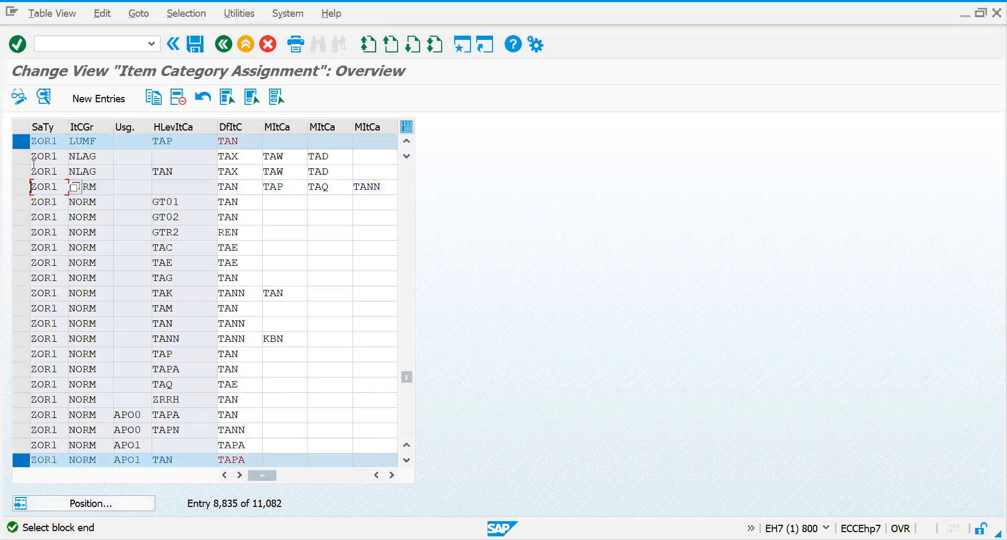
pyautogui.click(21, 156)
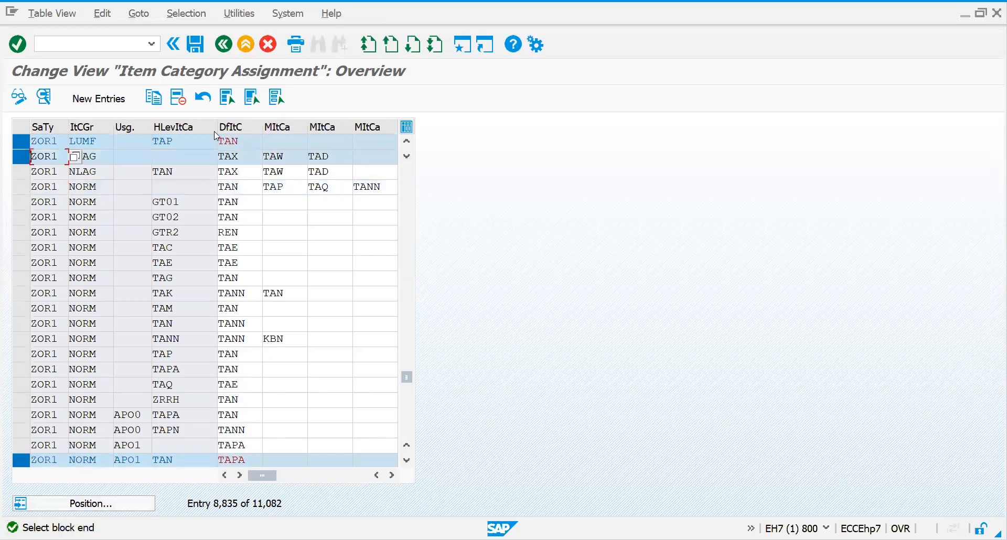
pyautogui.click(253, 105)
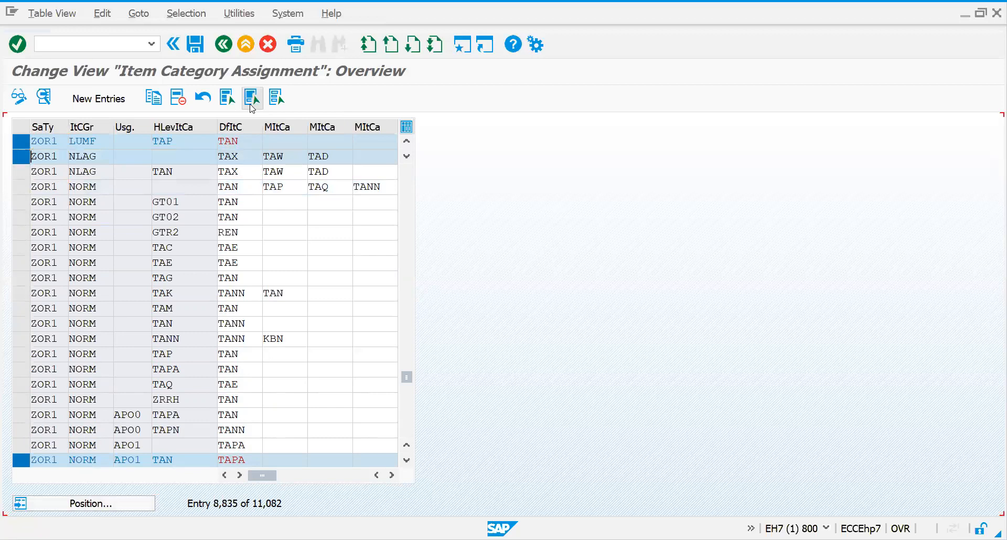
pyautogui.click(20, 354)
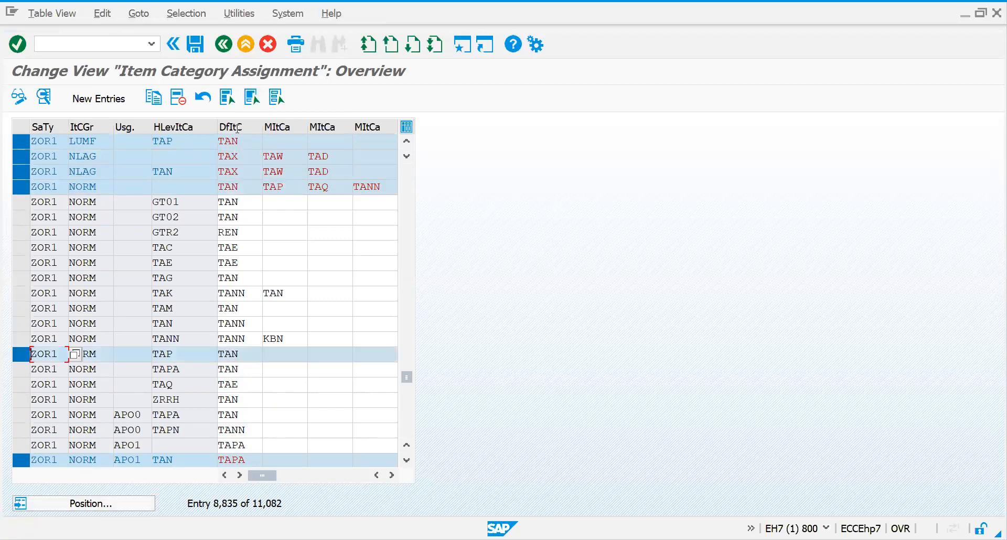
pyautogui.click(249, 99)
pyautogui.click(19, 217)
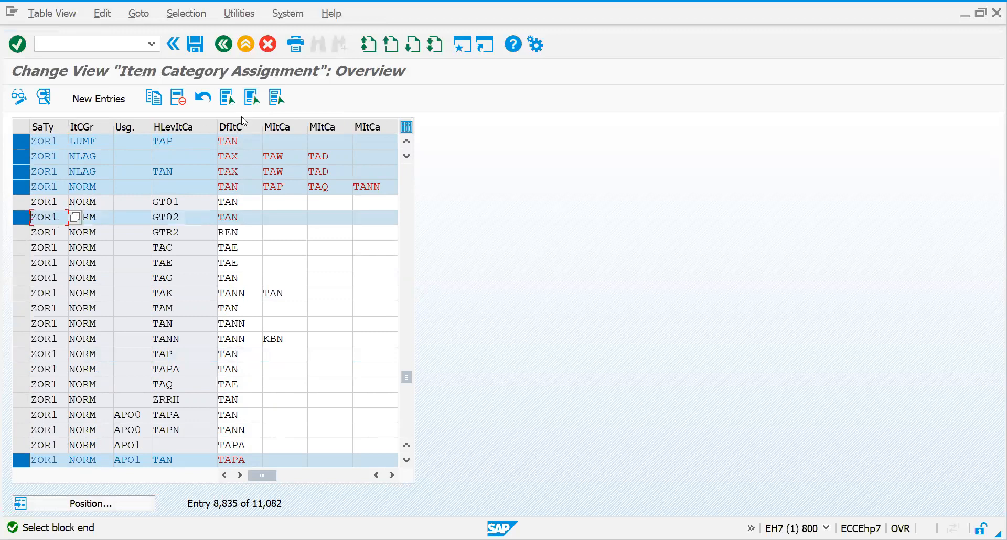
pyautogui.click(251, 97)
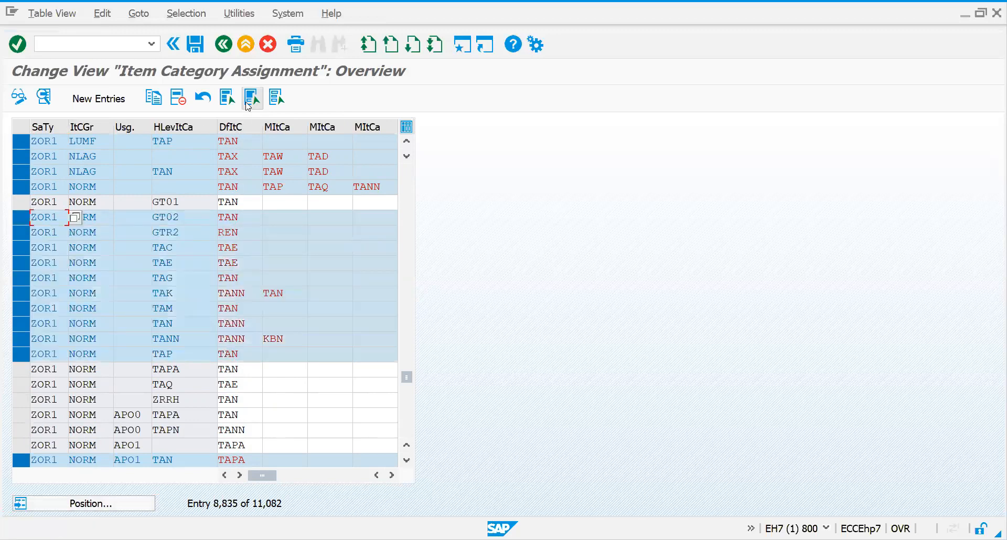
pyautogui.click(15, 203)
pyautogui.click(18, 446)
pyautogui.click(22, 430)
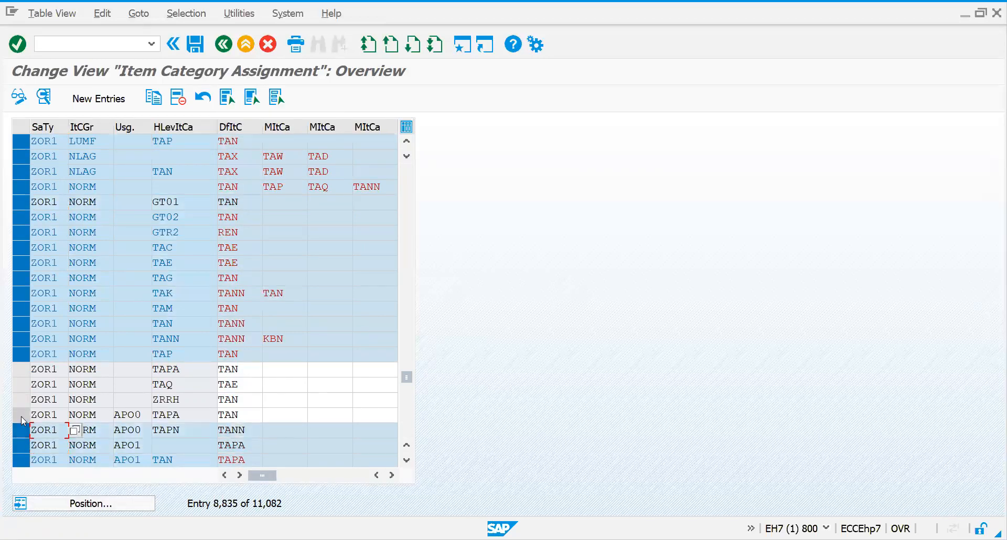
pyautogui.click(21, 417)
pyautogui.click(23, 394)
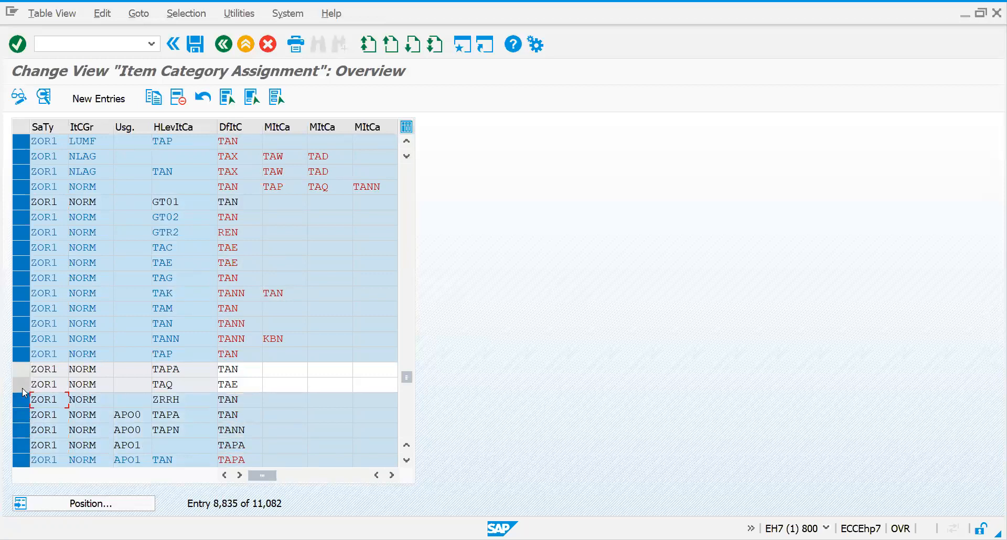
pyautogui.click(22, 386)
pyautogui.click(22, 369)
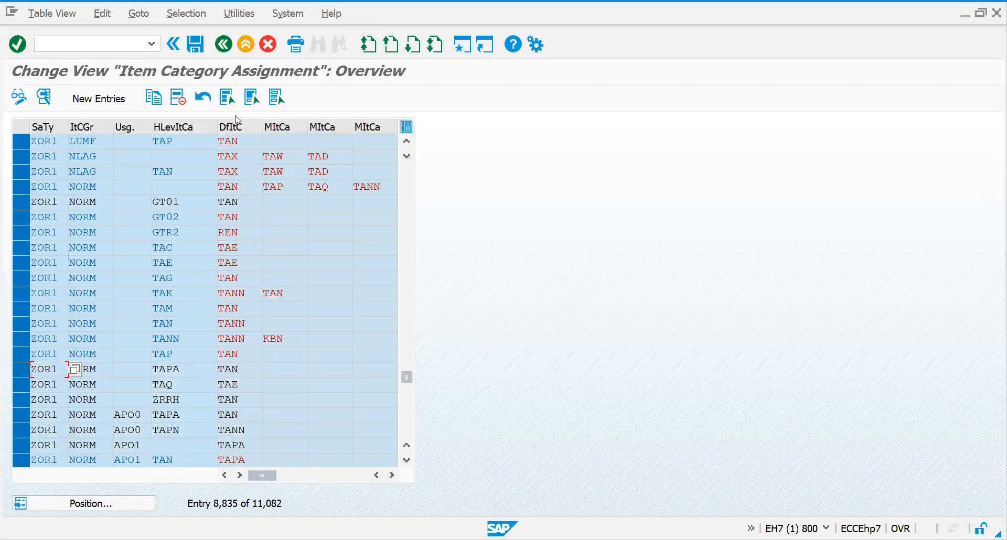
pyautogui.click(176, 97)
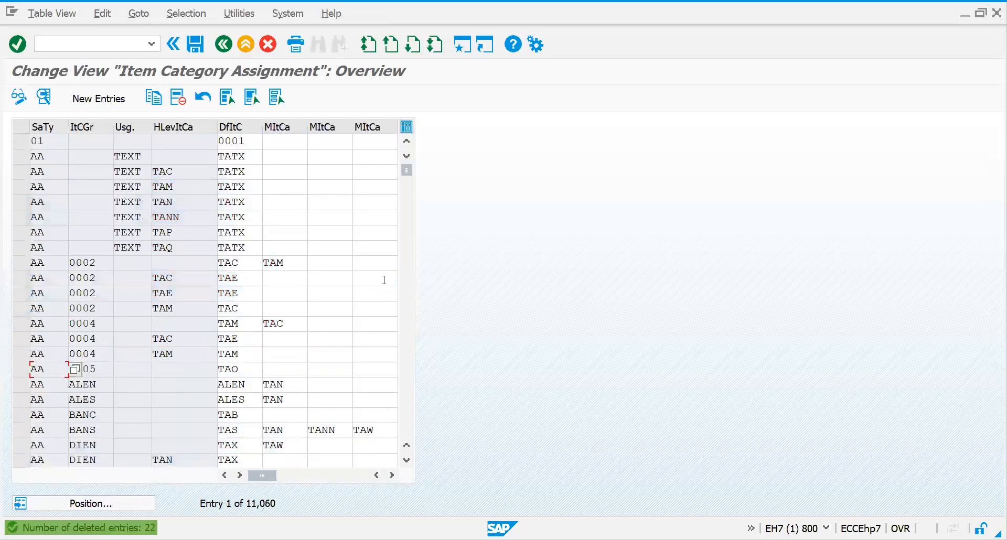
pyautogui.hotkey('ctrl', 's')
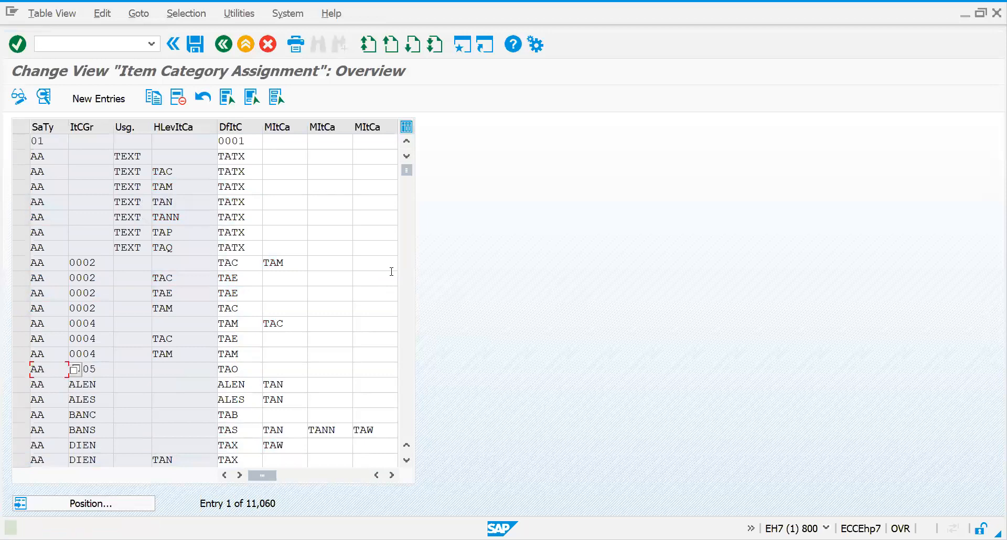
# Step: Reposition the list at ZOR1, delete the assignments from group NORM with usage APO1 and higher-level item category TANN through YNOR, and save
pyautogui.click(124, 508)
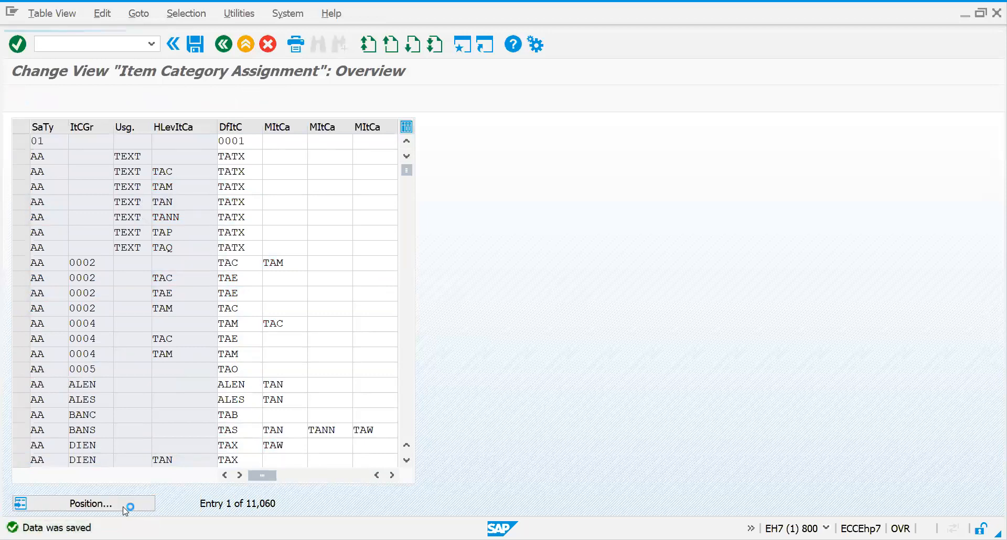
pyautogui.press('Return')
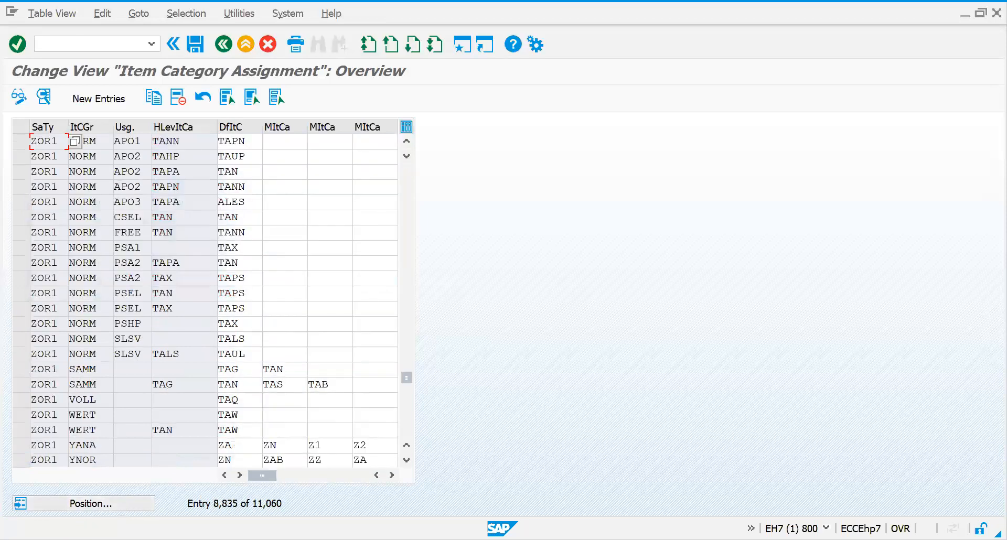
pyautogui.click(20, 461)
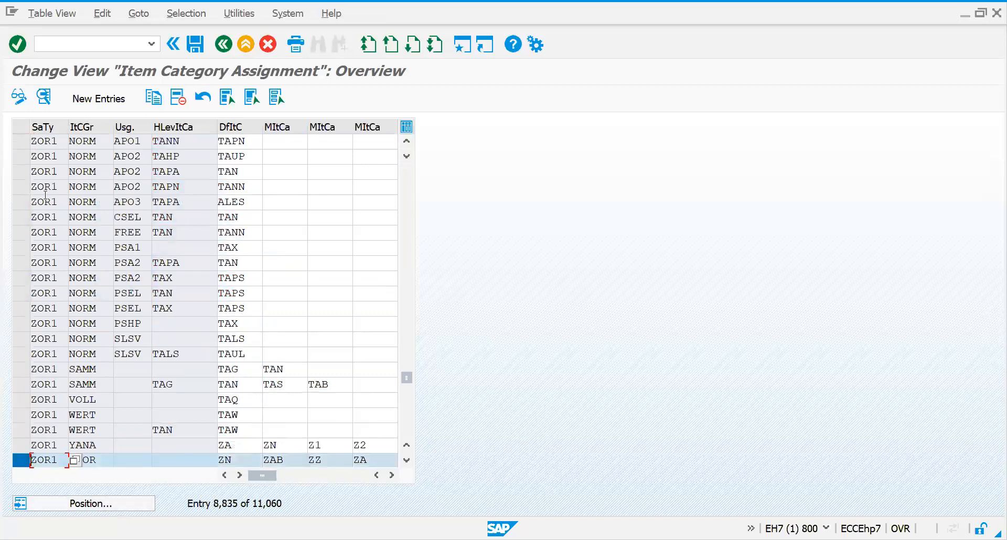
pyautogui.click(20, 156)
pyautogui.click(23, 143)
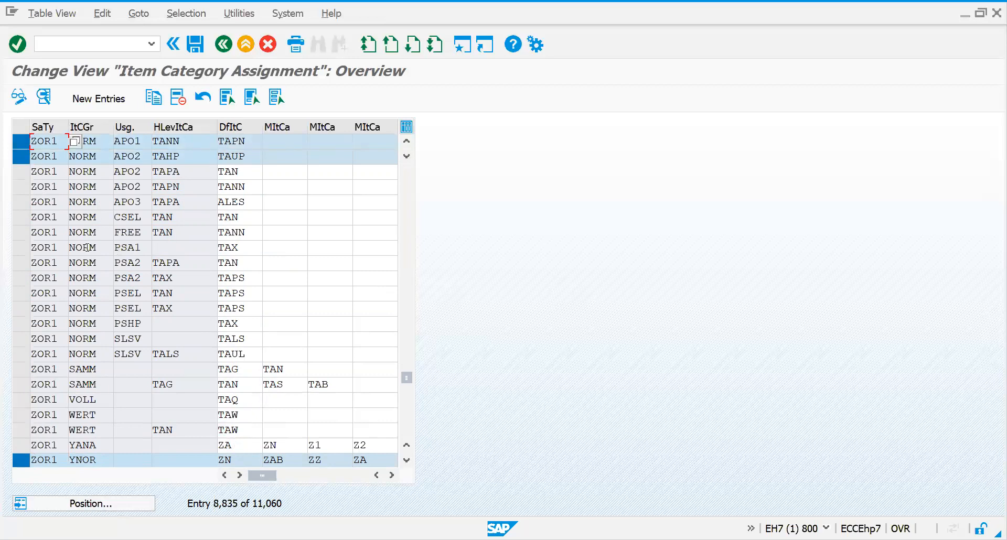
pyautogui.click(20, 445)
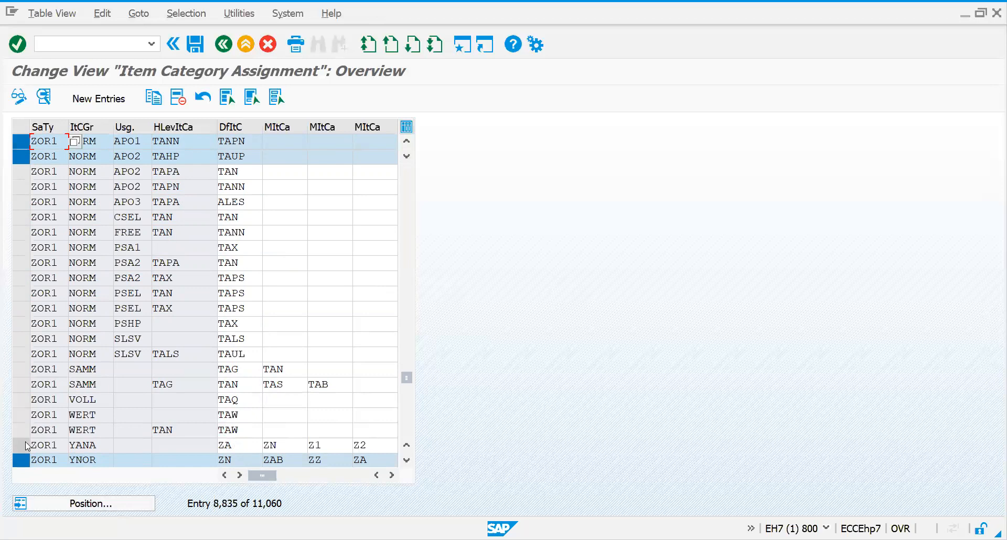
pyautogui.click(252, 97)
pyautogui.click(27, 175)
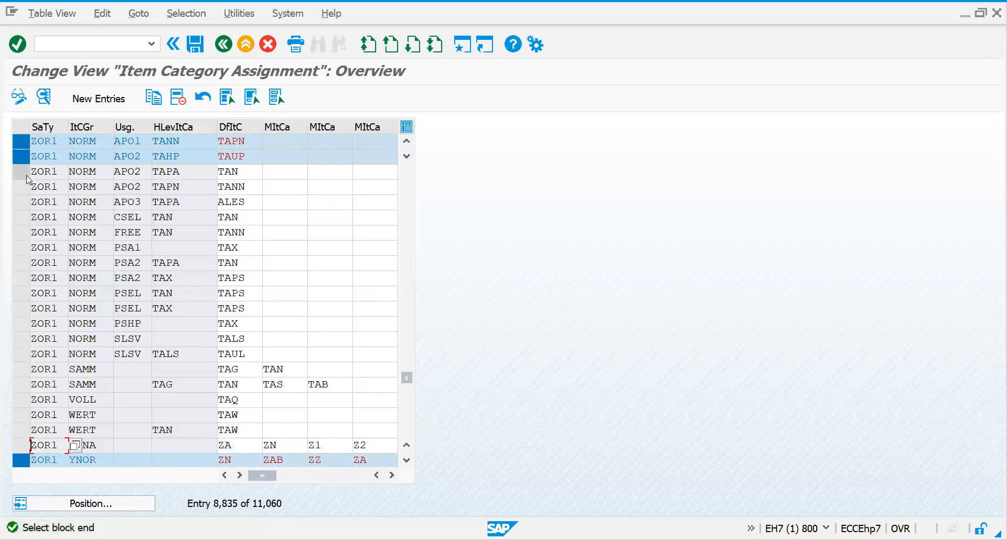
pyautogui.click(252, 98)
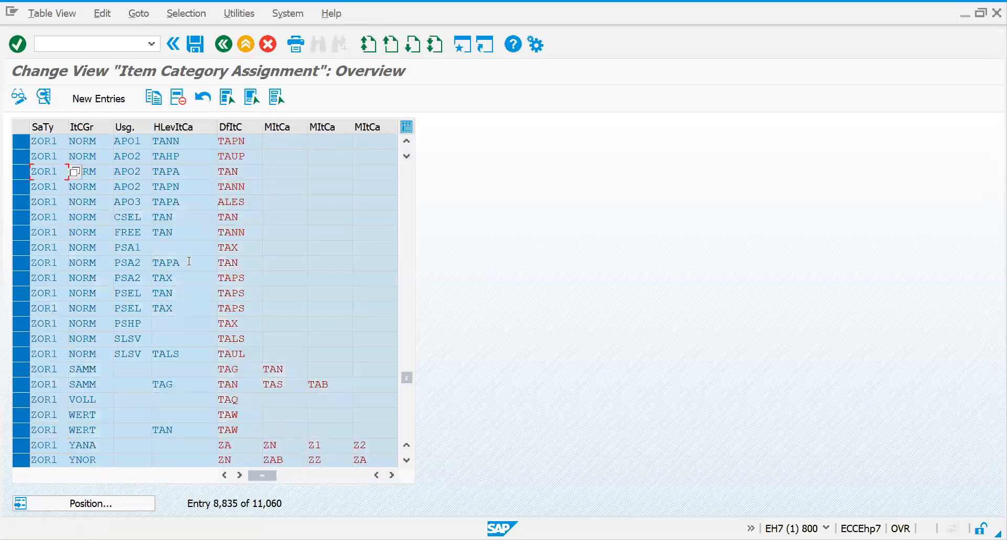
pyautogui.click(178, 97)
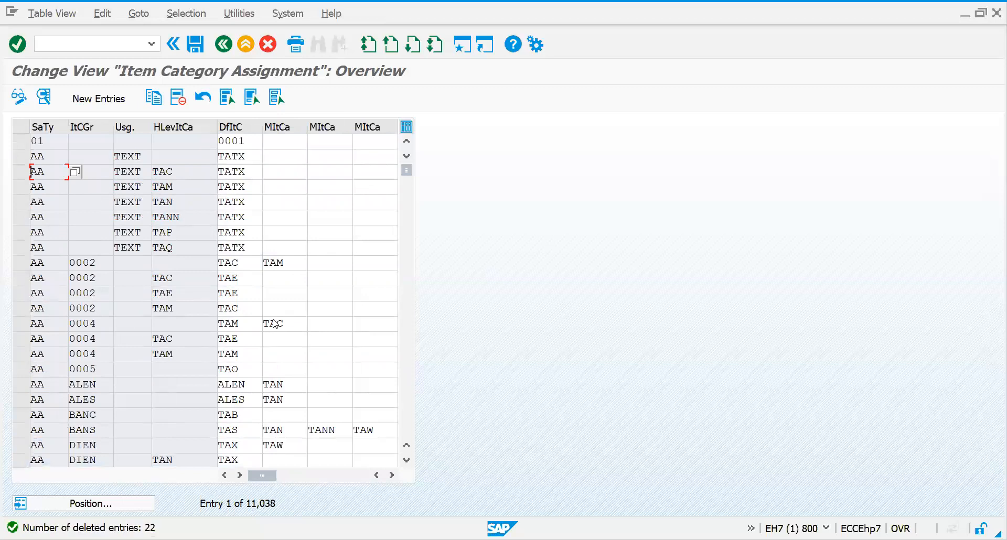
pyautogui.hotkey('ctrl', 's')
# Step: Reposition the list at ZOR1 and delete the block of its assignments from item category group YTAC through ZORM
pyautogui.click(92, 507)
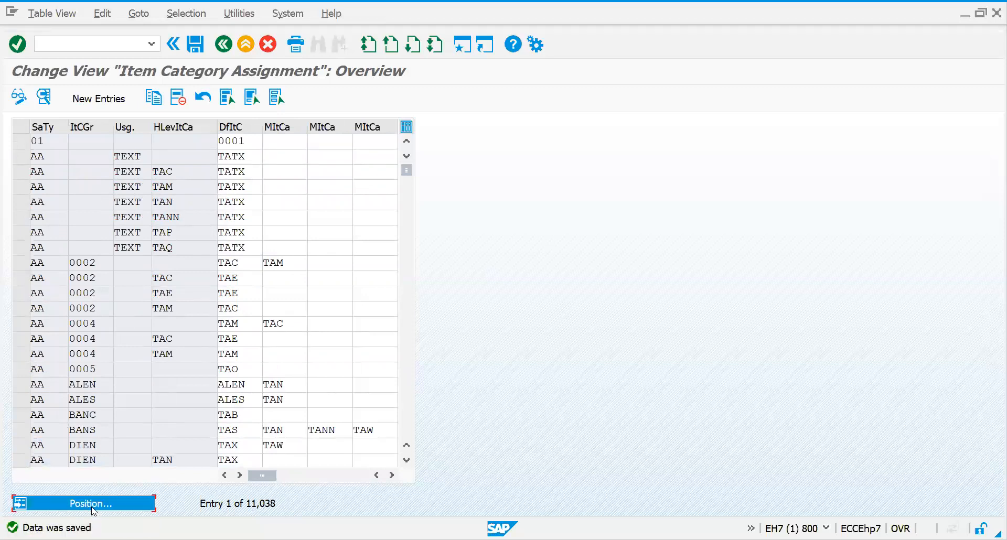
pyautogui.write('ZOR1')
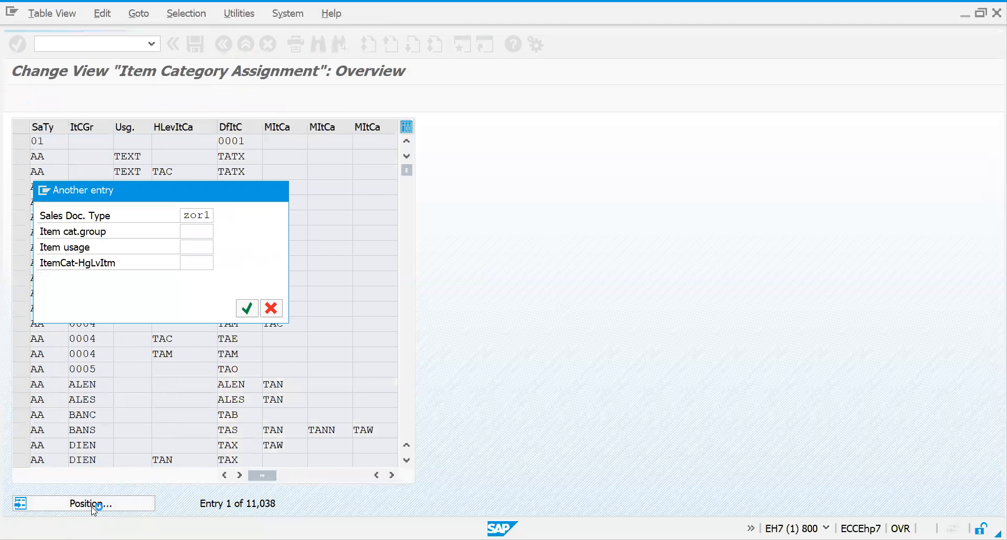
pyautogui.press('Return')
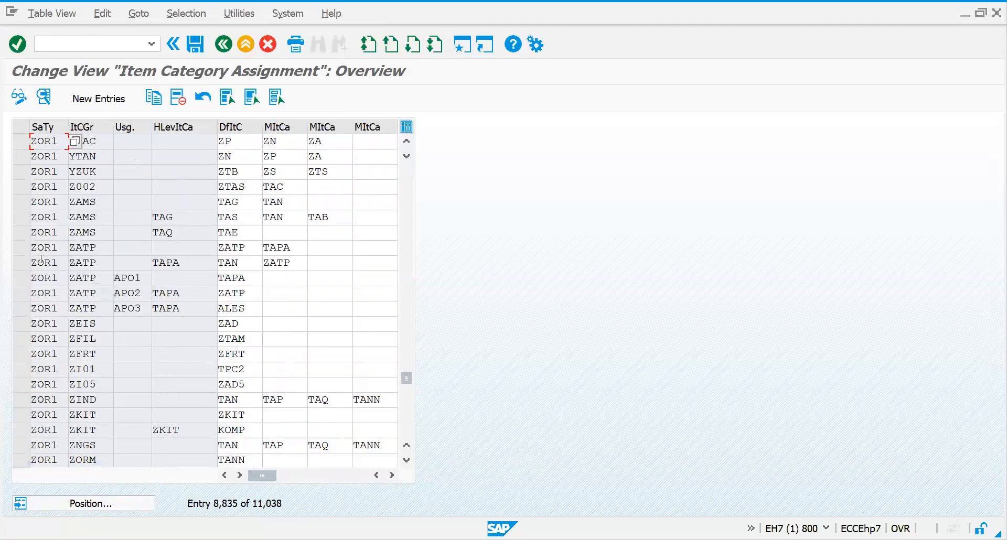
pyautogui.click(20, 458)
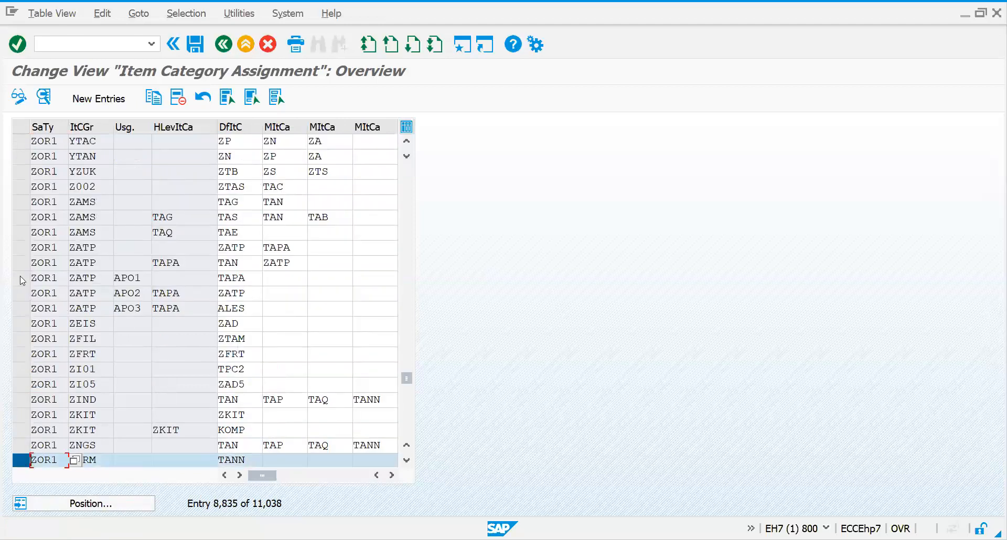
pyautogui.click(24, 159)
pyautogui.click(26, 140)
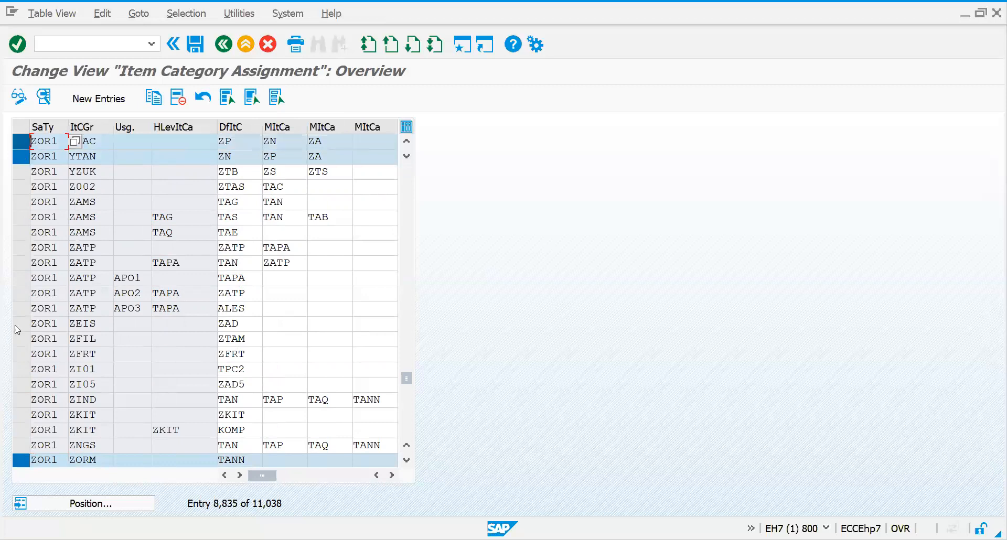
pyautogui.click(23, 446)
pyautogui.click(252, 97)
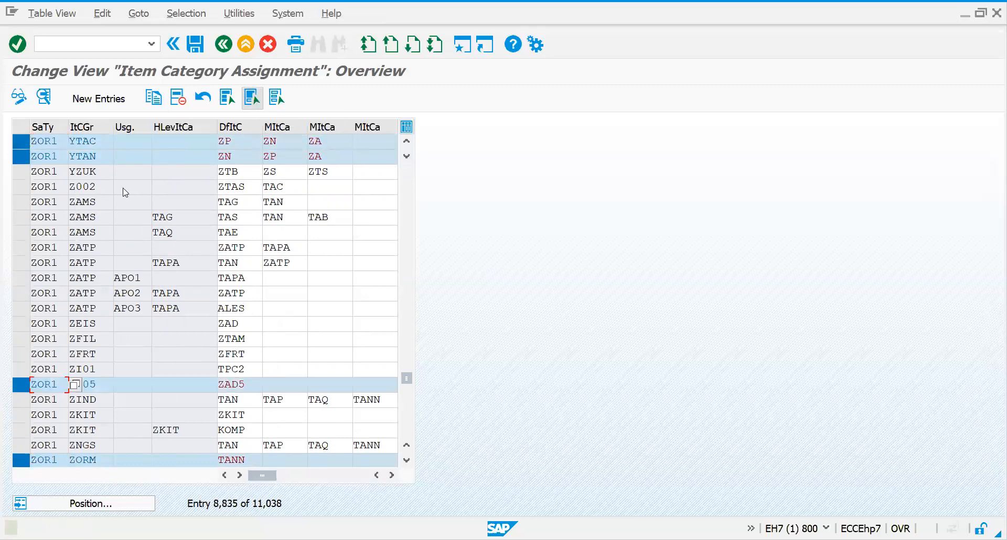
pyautogui.click(20, 172)
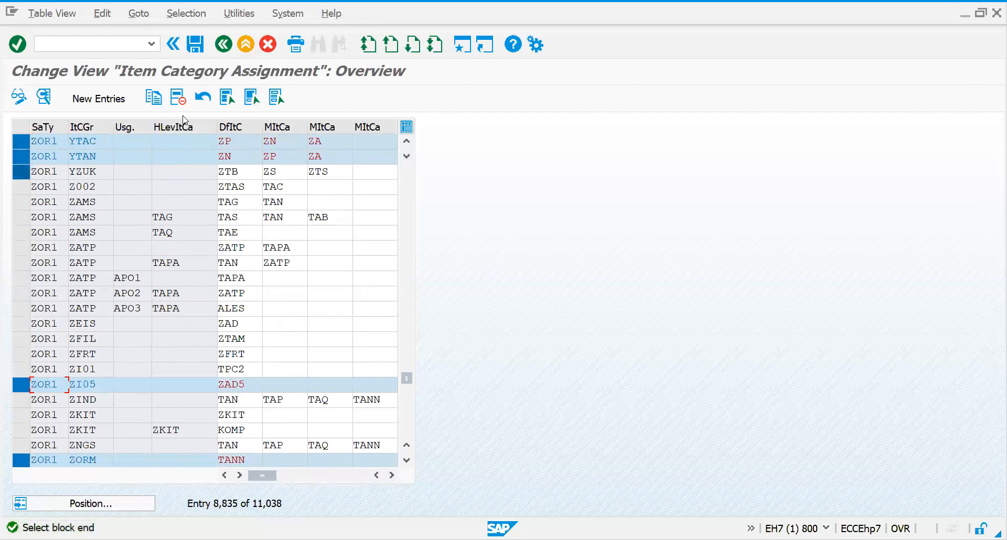
pyautogui.click(275, 98)
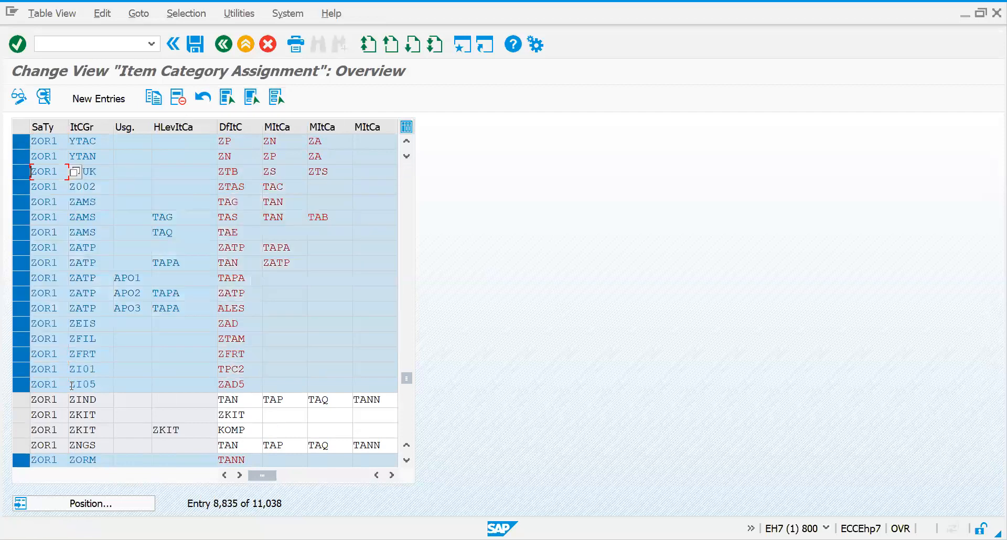
pyautogui.click(19, 446)
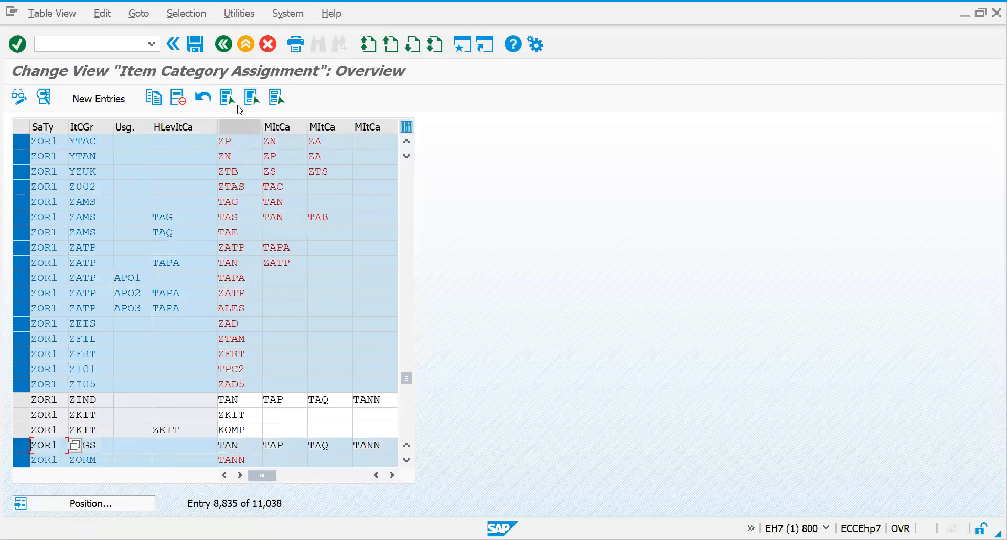
pyautogui.click(252, 97)
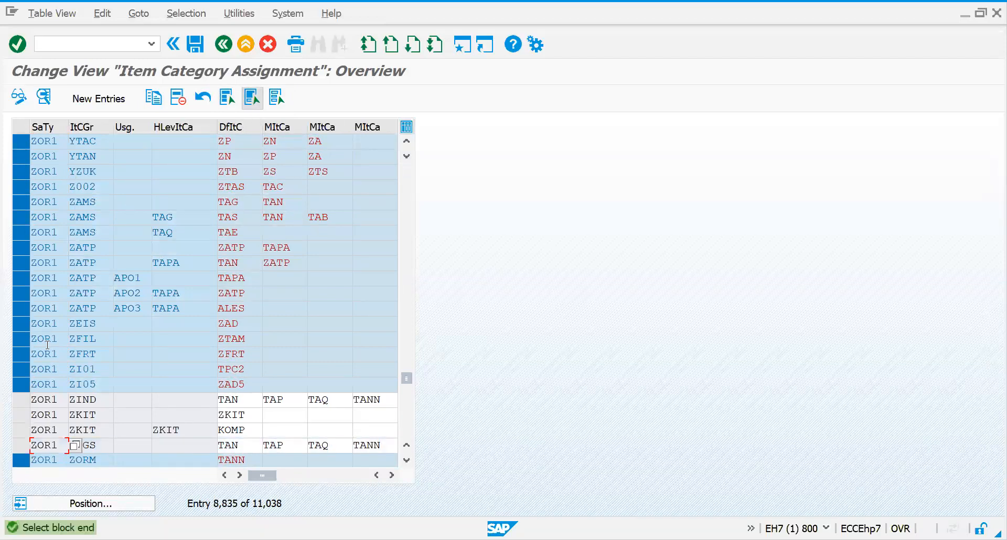
pyautogui.click(22, 401)
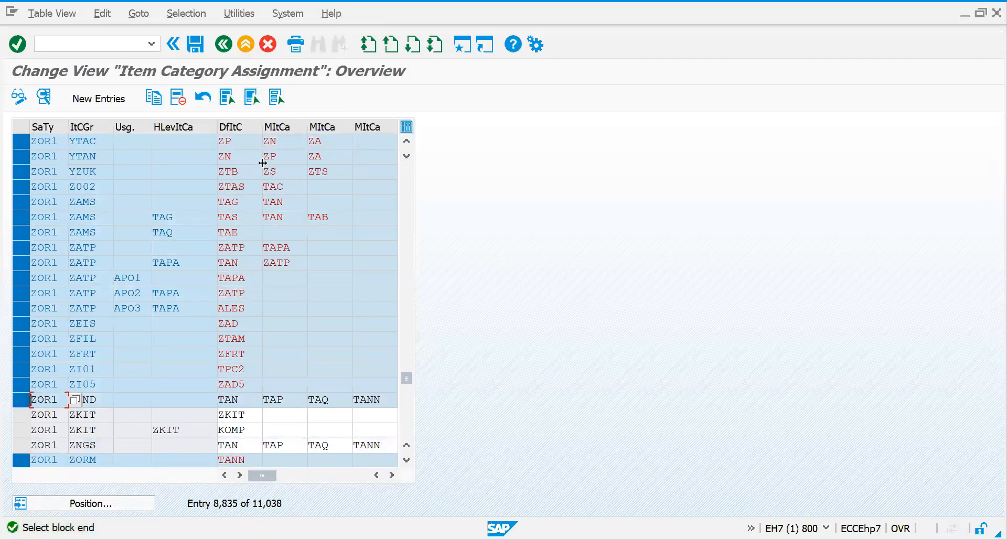
pyautogui.click(252, 98)
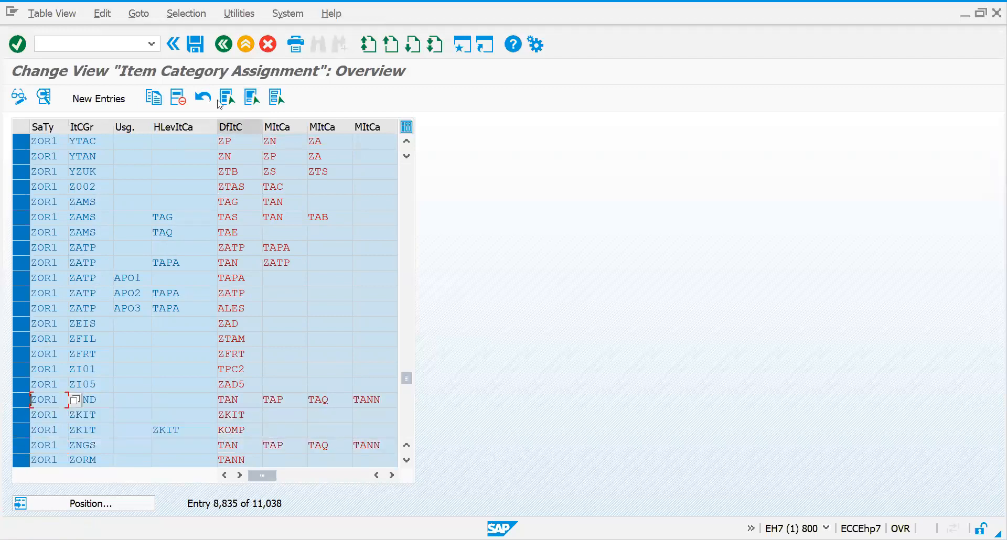
pyautogui.click(178, 97)
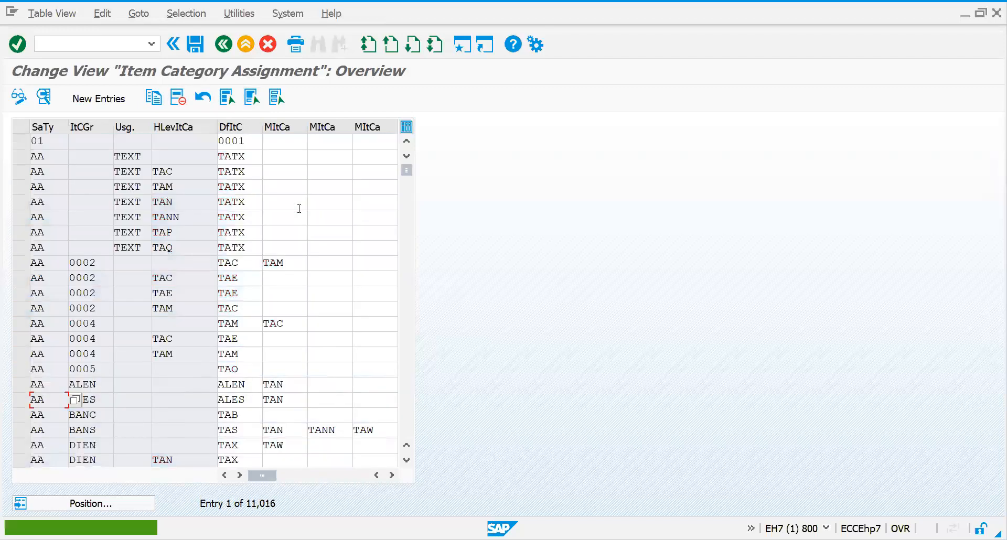
# Step: Save the deletions and bring up the remaining assignments of sales document type ZOR1
pyautogui.hotkey('ctrl', 's')
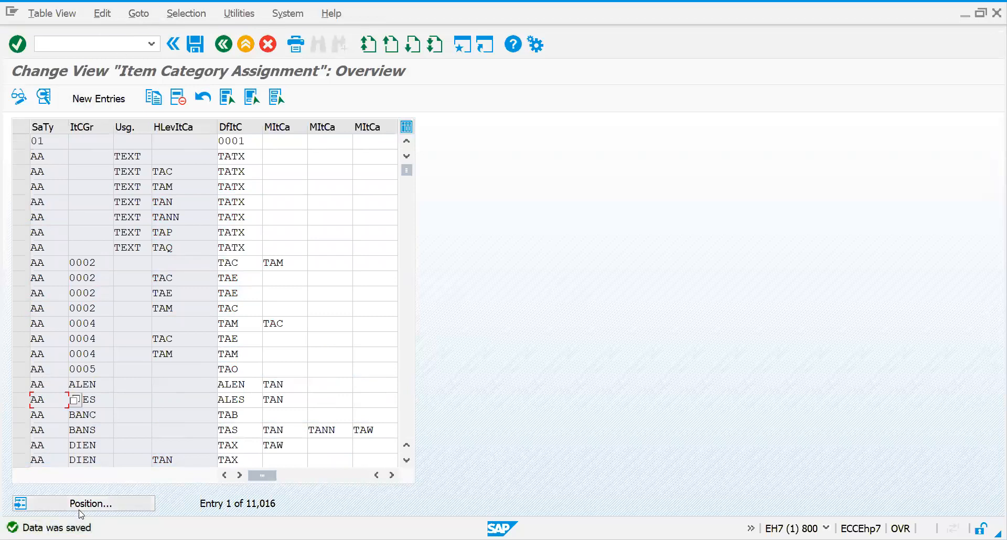
pyautogui.click(79, 506)
pyautogui.write('zor1')
pyautogui.press('Return')
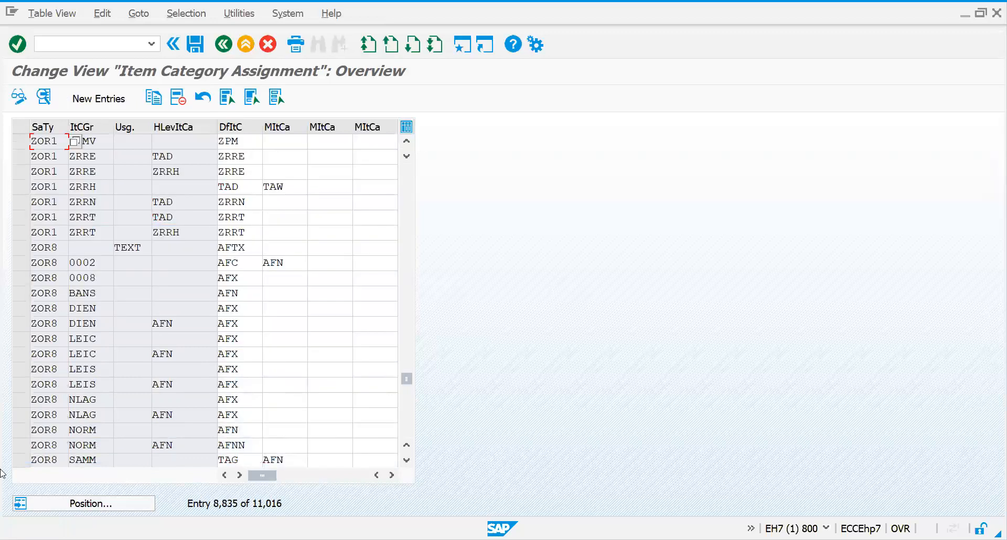
# Step: Delete the last ZOR1 assignments, from item category group ZPMV through ZRRT with higher-level item category ZRRH, save, and look up ZOR1 again
pyautogui.click(25, 232)
pyautogui.keyDown('shift'); pyautogui.click(23, 211); pyautogui.keyUp('shift')
pyautogui.keyDown('ctrl'); pyautogui.click(25, 188); pyautogui.keyUp('ctrl')
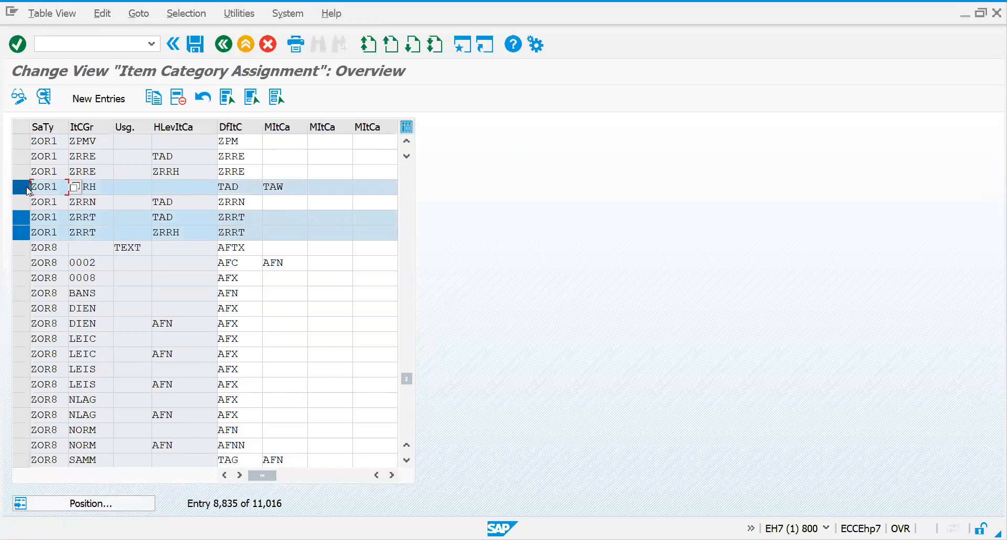
pyautogui.keyDown('ctrl'); pyautogui.click(23, 157); pyautogui.keyUp('ctrl')
pyautogui.keyDown('ctrl'); pyautogui.click(24, 142); pyautogui.keyUp('ctrl')
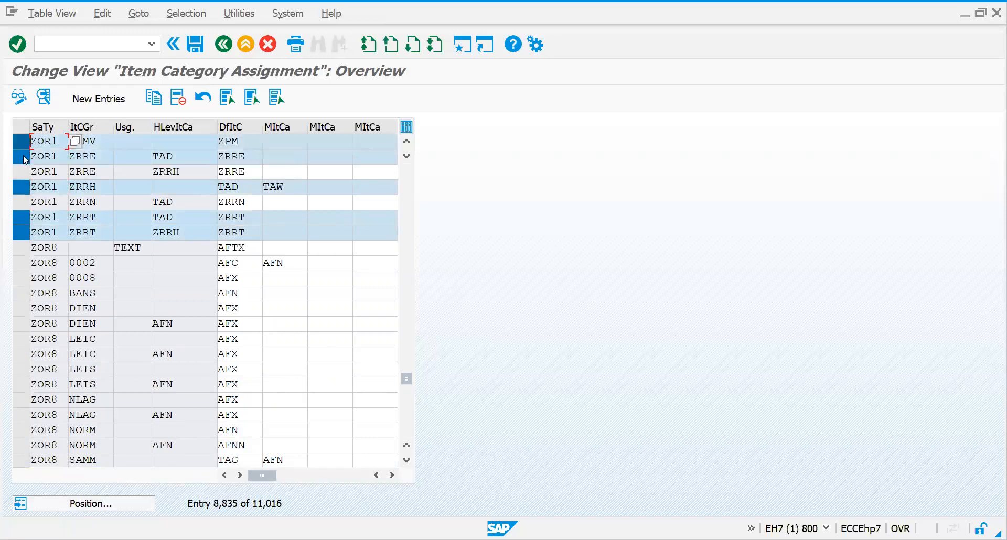
pyautogui.keyDown('ctrl'); pyautogui.click(21, 203); pyautogui.keyUp('ctrl')
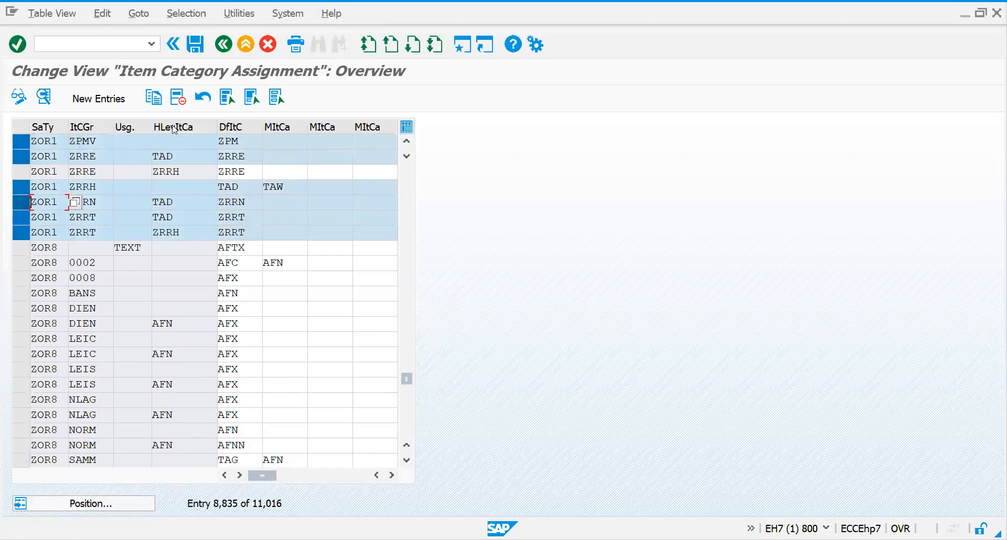
pyautogui.click(178, 97)
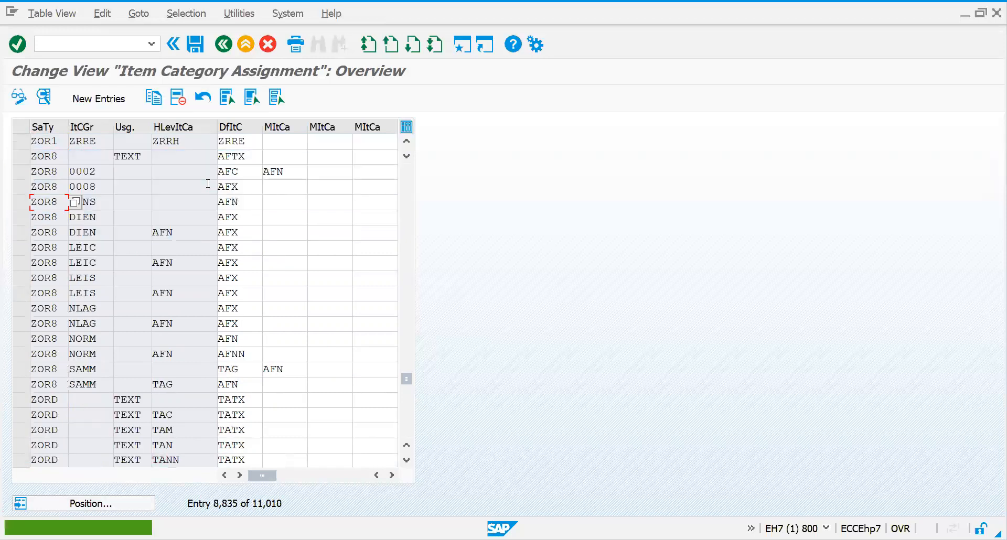
pyautogui.click(25, 142)
pyautogui.click(179, 98)
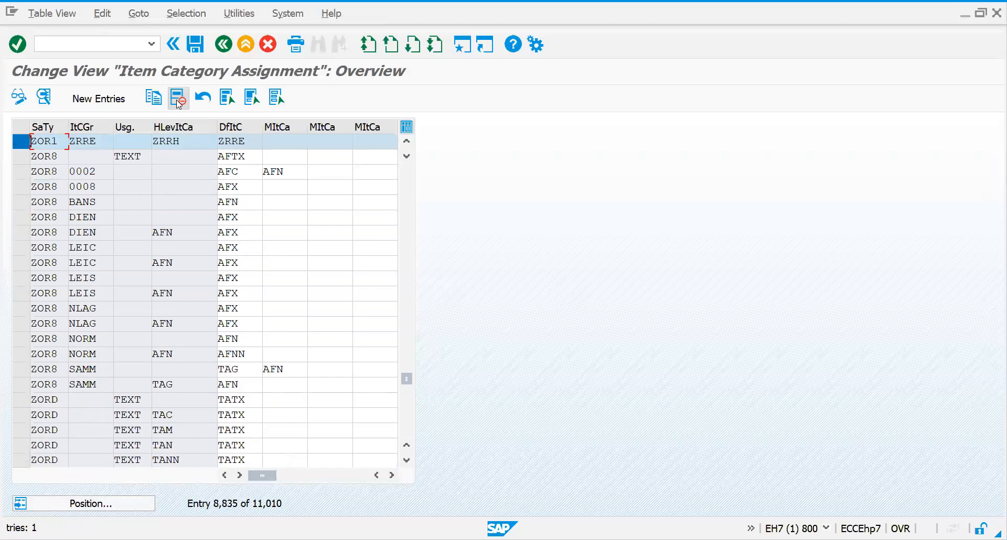
pyautogui.hotkey('ctrl', 's')
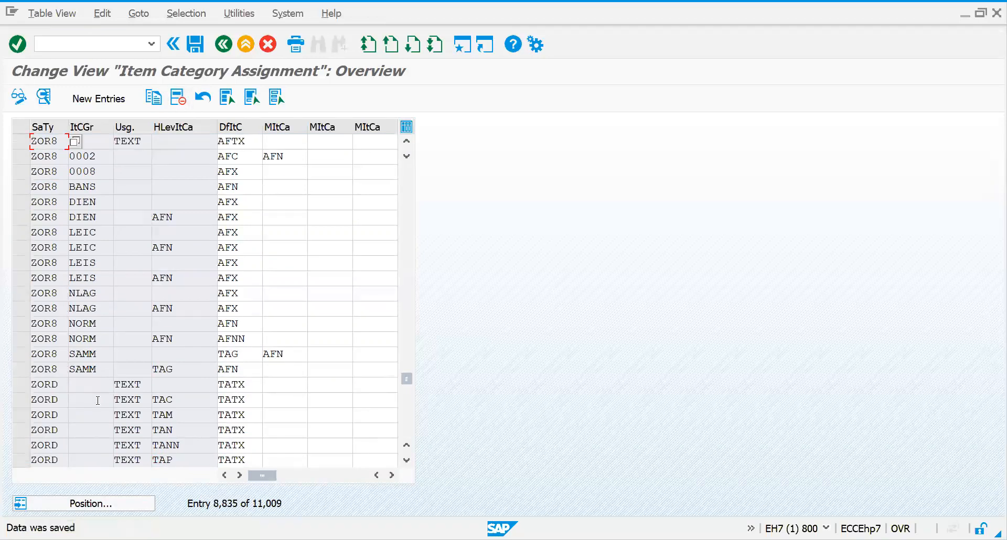
pyautogui.click(103, 505)
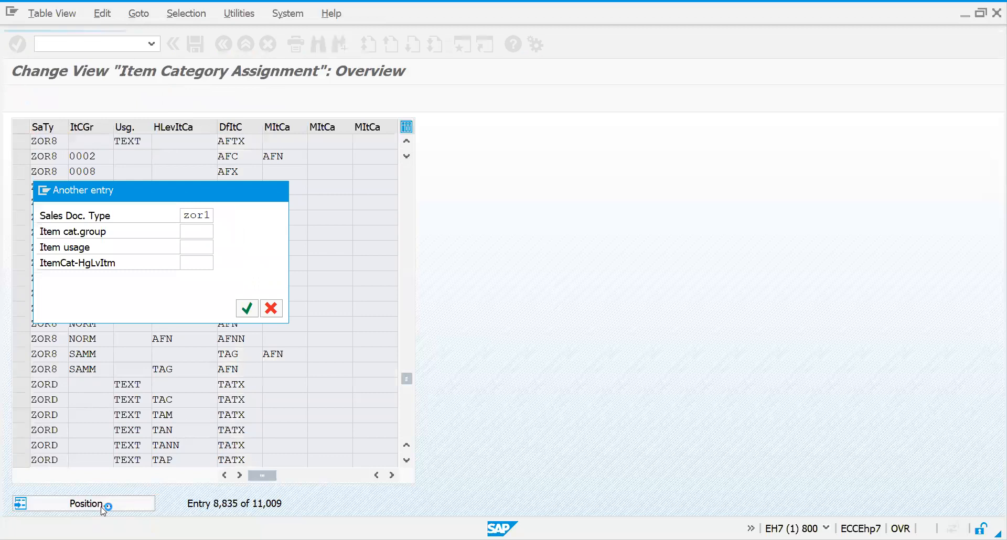
# Step: Start a ZOR1 sales order in transaction VA01 and choose the sold-to customer and the matching ship-to party
pyautogui.click(111, 48)
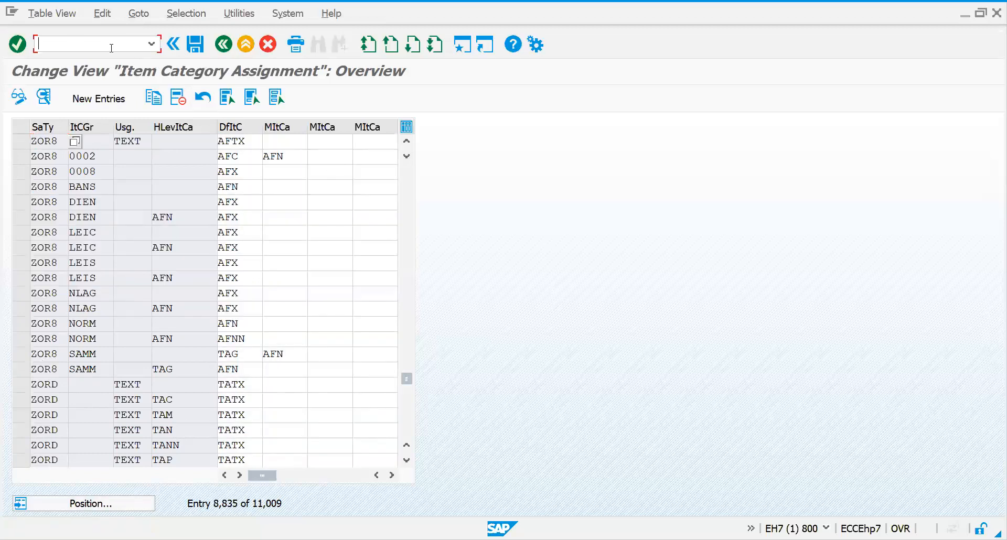
pyautogui.write('/nva01')
pyautogui.press('Return')
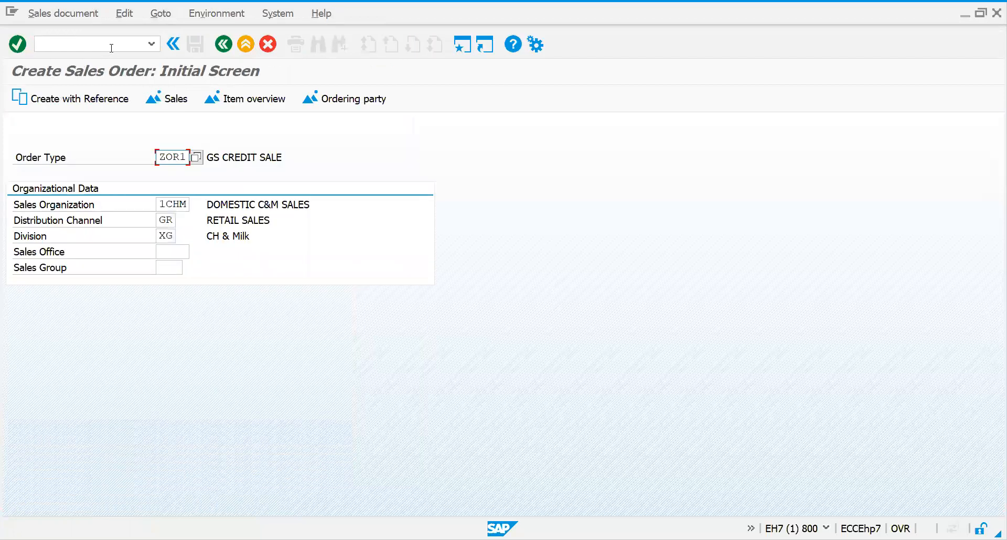
pyautogui.press('Return')
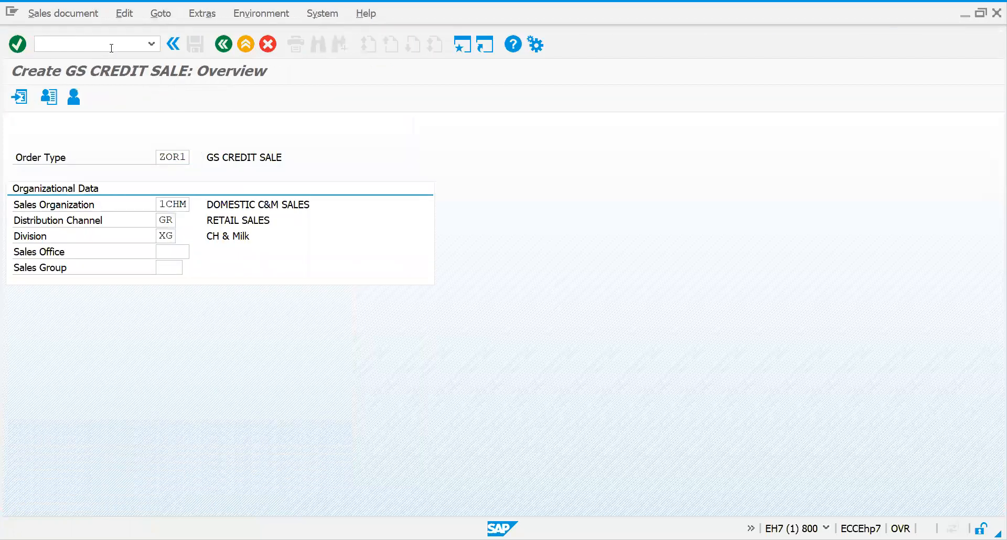
pyautogui.press('Down')
pyautogui.press('Return')
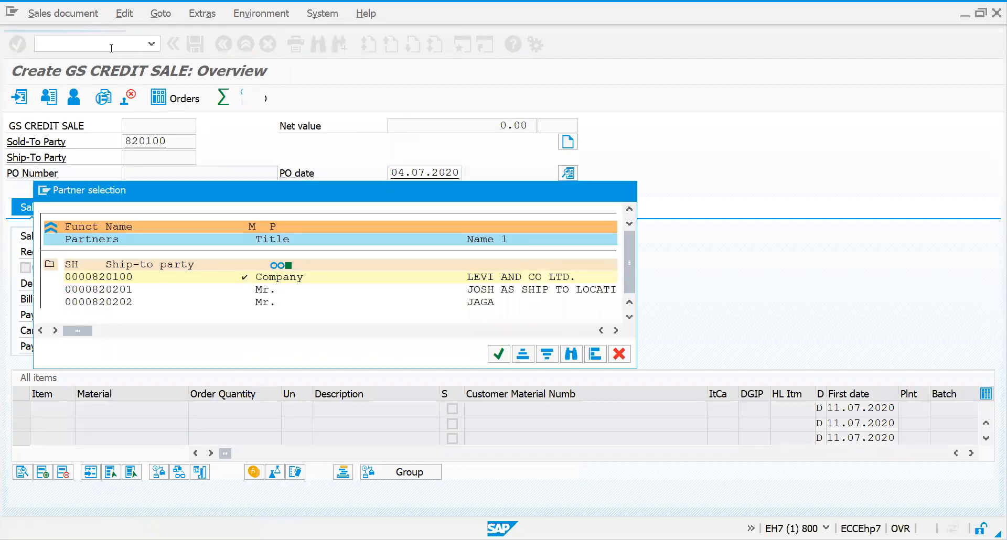
pyautogui.press('Return')
# Step: Try to add material 200 with order quantity 1 as the order's first item
pyautogui.press('Down')
pyautogui.press('Return')
pyautogui.press('Tab')
pyautogui.write('1')
pyautogui.press('Return')
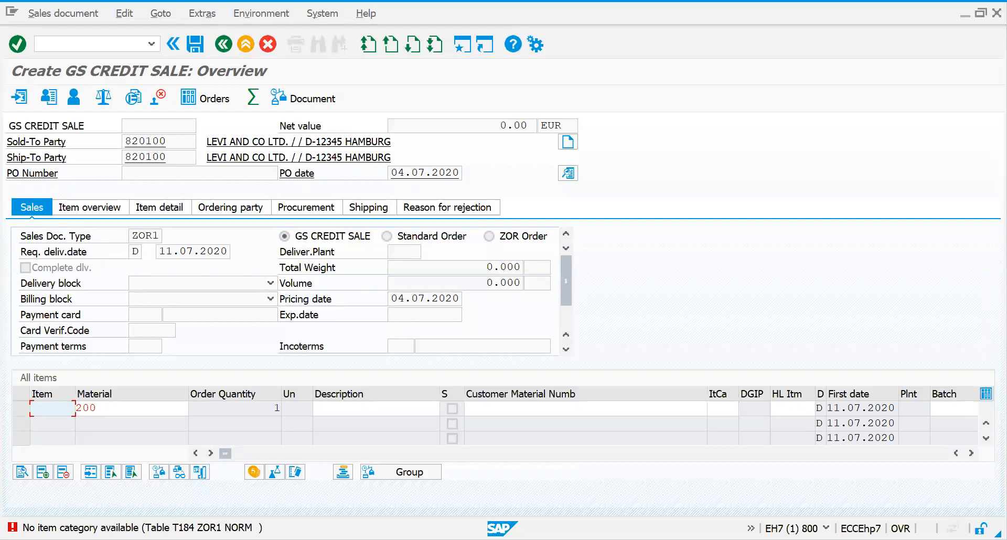
pyautogui.click(69, 48)
pyautogui.write('/nvov7')
pyautogui.press('Return')
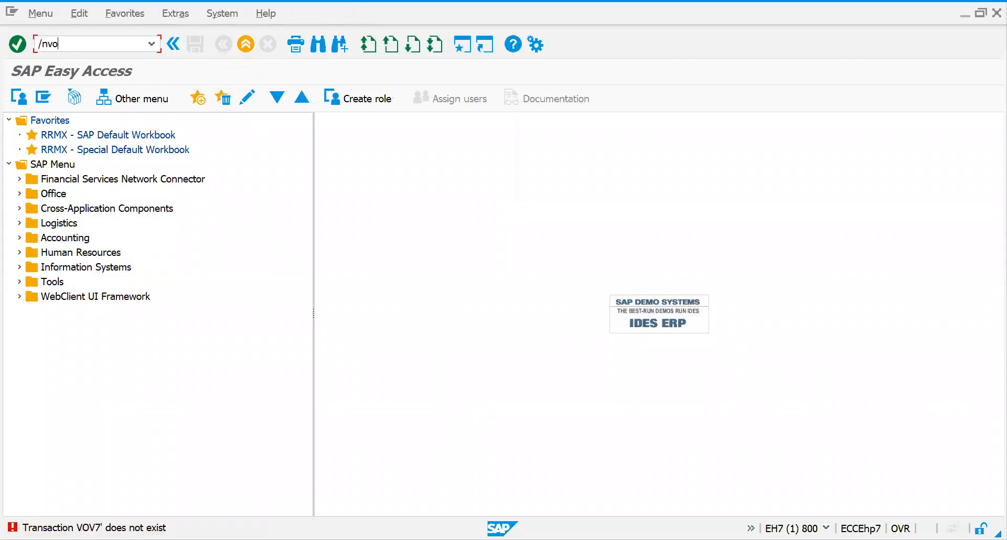
pyautogui.write('4')
pyautogui.press('Return')
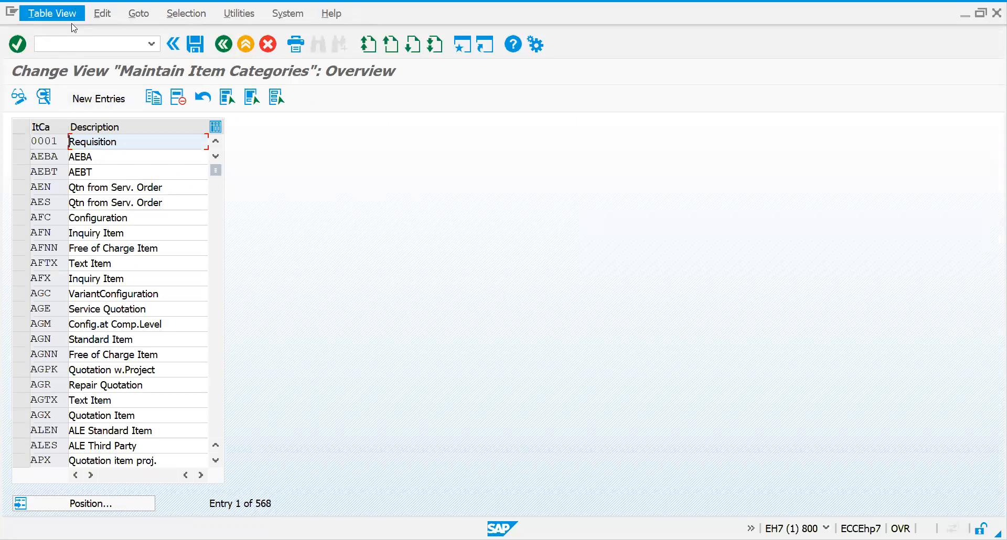
# Step: In transaction VOV4, create and save an assignment of sales document type ZOR1 and item category group NORM to item category ZTTN
pyautogui.click(65, 43)
pyautogui.write('/nvov4')
pyautogui.press('Return')
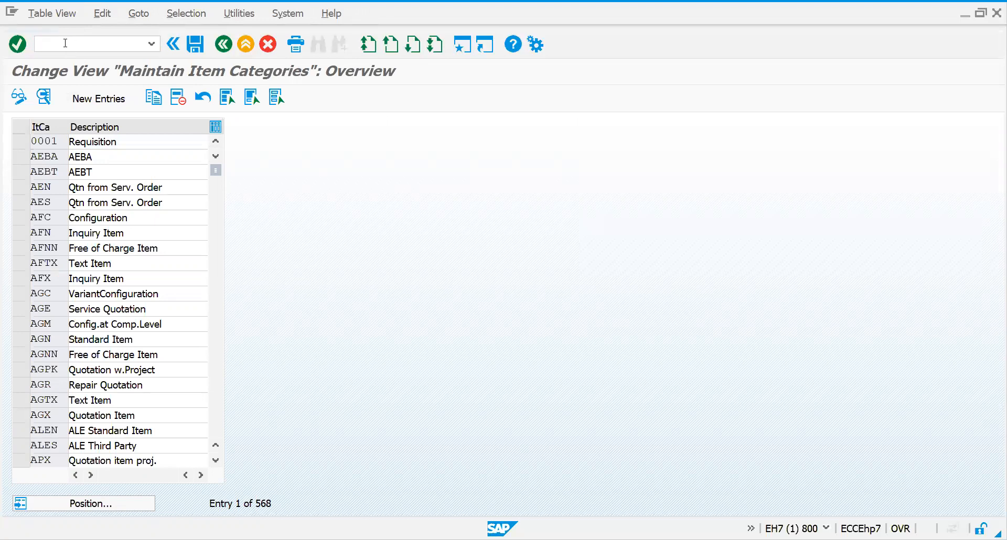
pyautogui.click(87, 104)
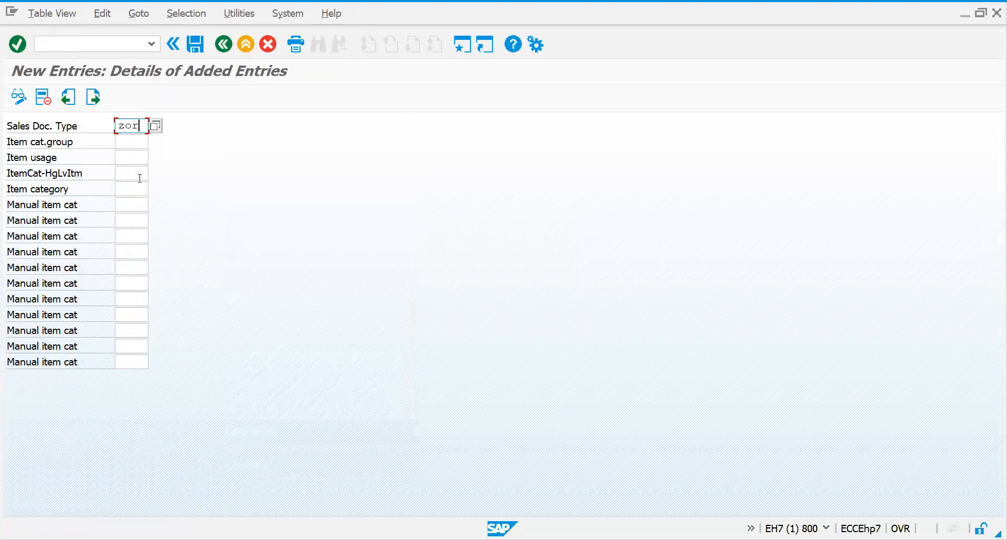
pyautogui.click(135, 144)
pyautogui.write('norm')
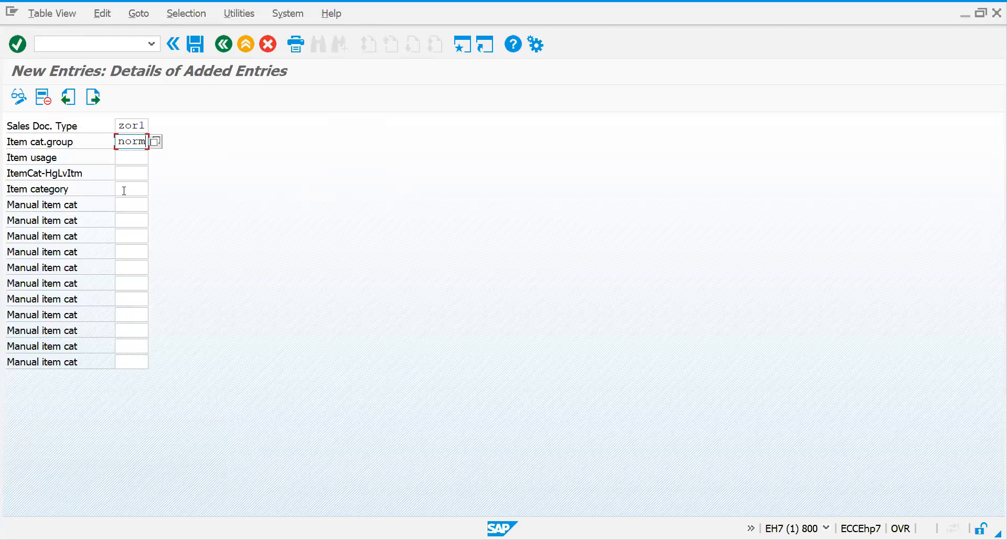
pyautogui.click(123, 190)
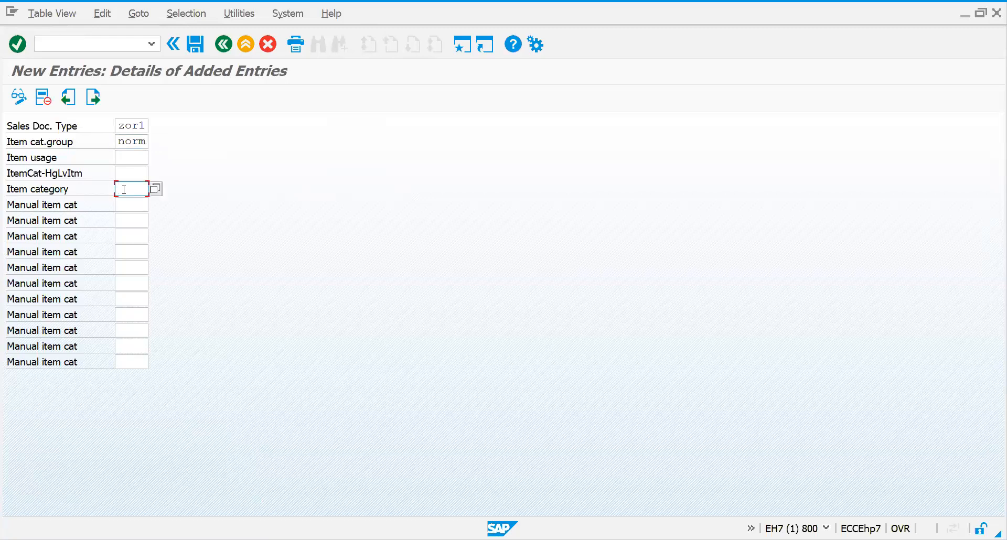
pyautogui.write('zttn')
pyautogui.press('Return')
pyautogui.hotkey('ctrl', 's')
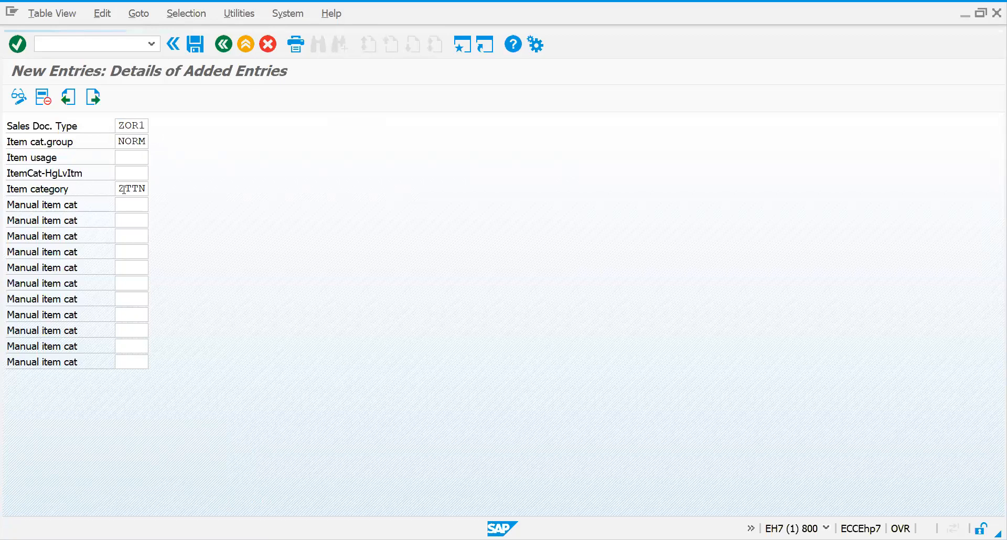
# Step: Add TAS, TAX and TAN as manual item categories to the ZOR1/NORM assignment and save it
pyautogui.click(128, 204)
pyautogui.write('tas')
pyautogui.press('Tab')
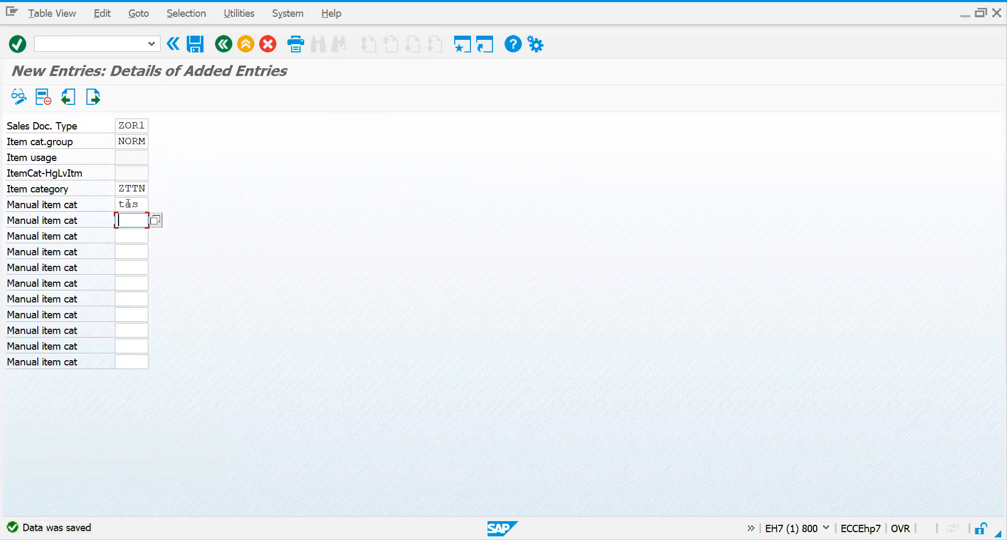
pyautogui.write('tax')
pyautogui.press('Tab')
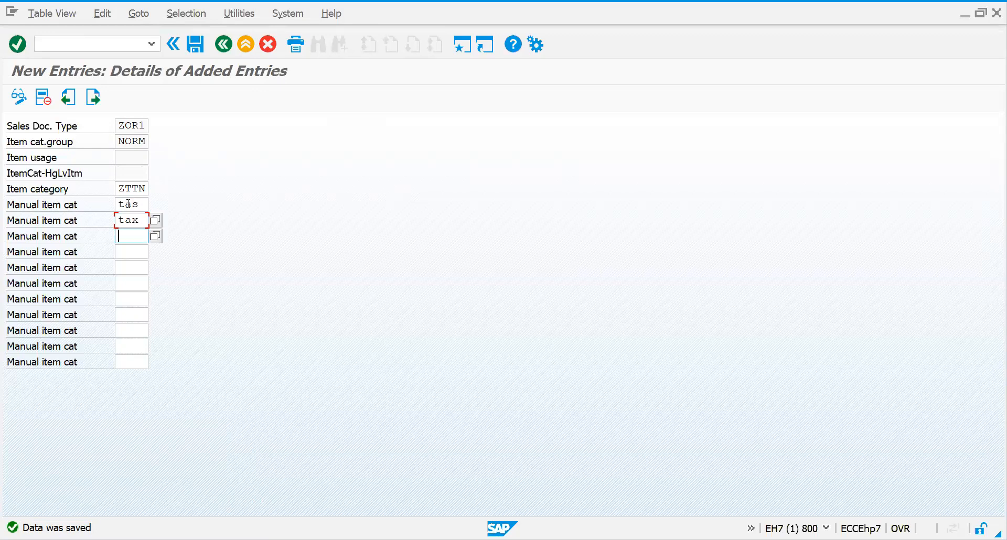
pyautogui.write('tan')
pyautogui.press('Return')
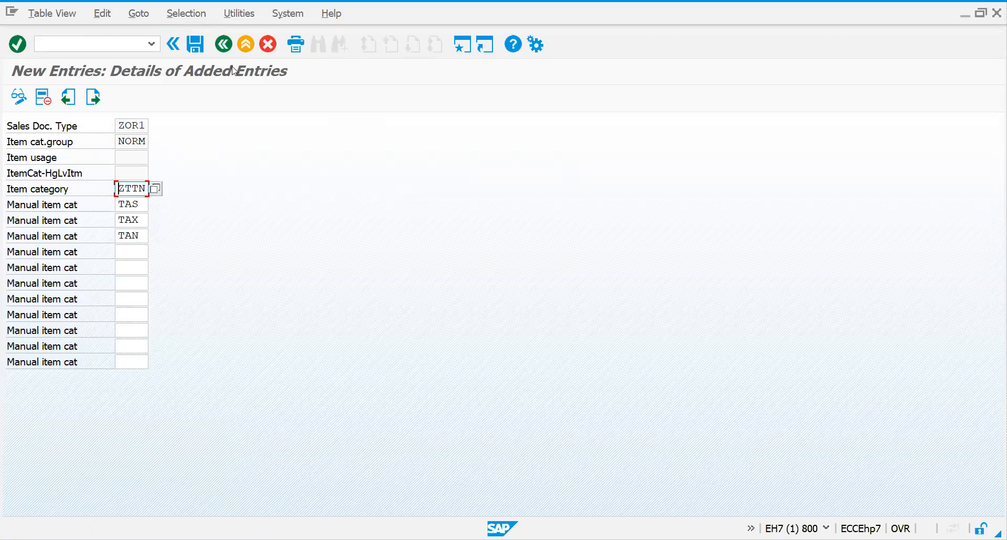
pyautogui.click(190, 50)
# Step: Start a ZOR1 sales order in transaction VA01 with the sold-to customer, and accept the same customer as ship-to party
pyautogui.click(84, 45)
pyautogui.write('/n')
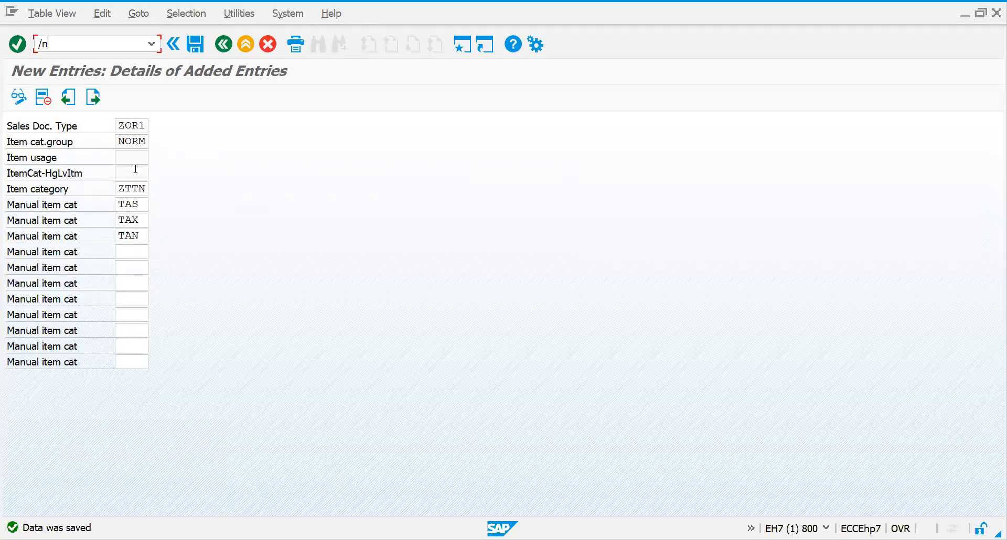
pyautogui.write('va01')
pyautogui.press('Return')
pyautogui.press('Return')
pyautogui.write('820100')
pyautogui.press('Return')
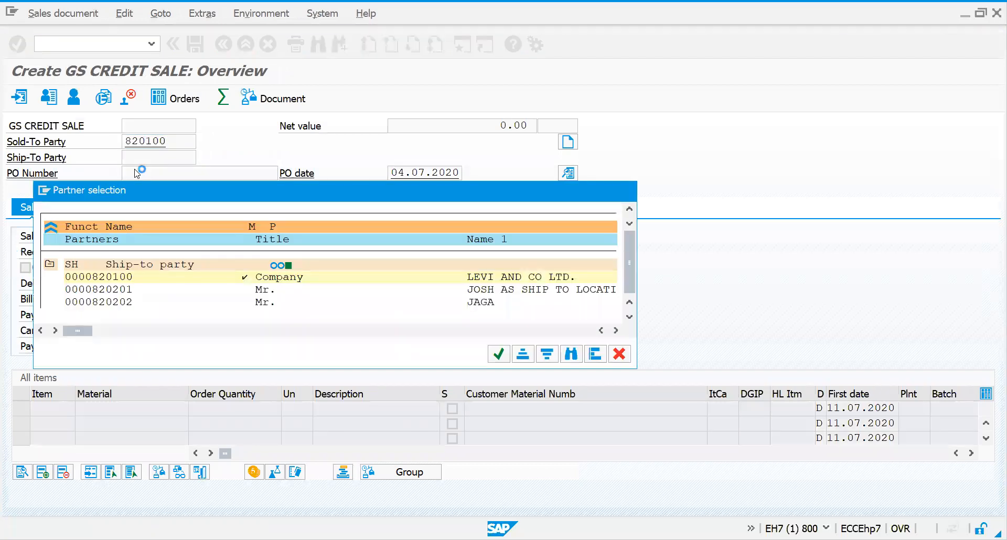
pyautogui.press('Return')
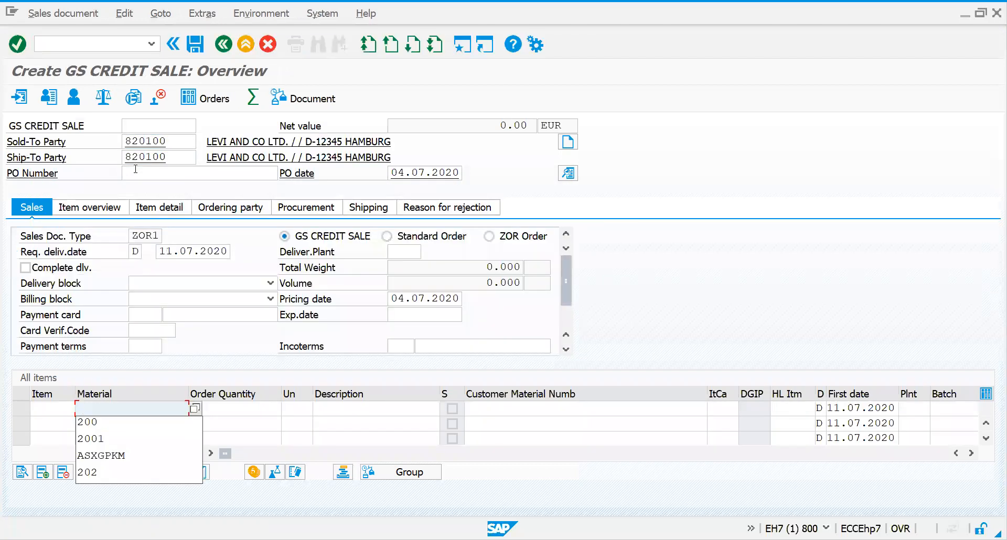
# Step: Add material 200 with order quantity 1 as the order's first item
pyautogui.press('Down')
pyautogui.press('Return')
pyautogui.press('Tab')
pyautogui.write('1')
pyautogui.press('Return')
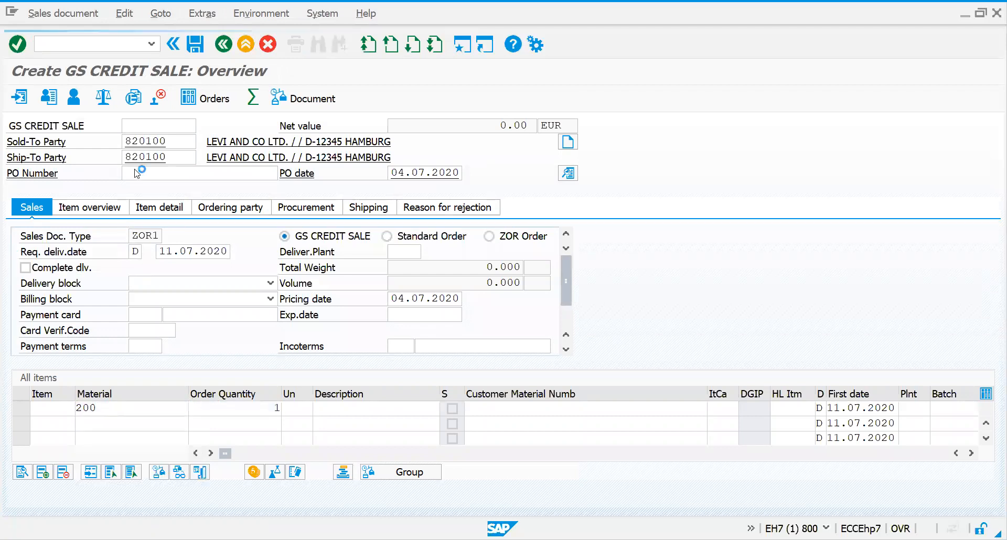
# Step: Look through the allowed item categories for order item 10, then close the list
pyautogui.click(731, 409)
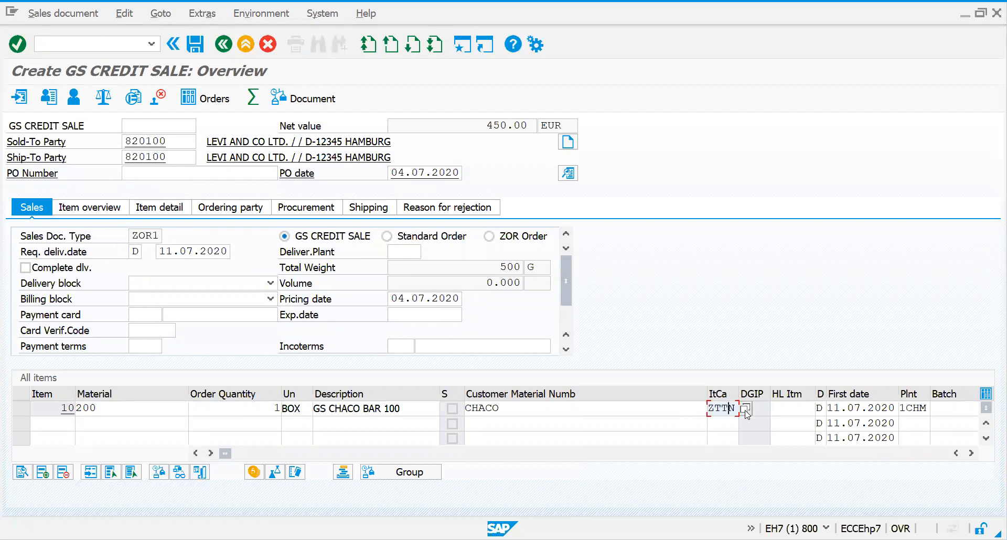
pyautogui.click(746, 410)
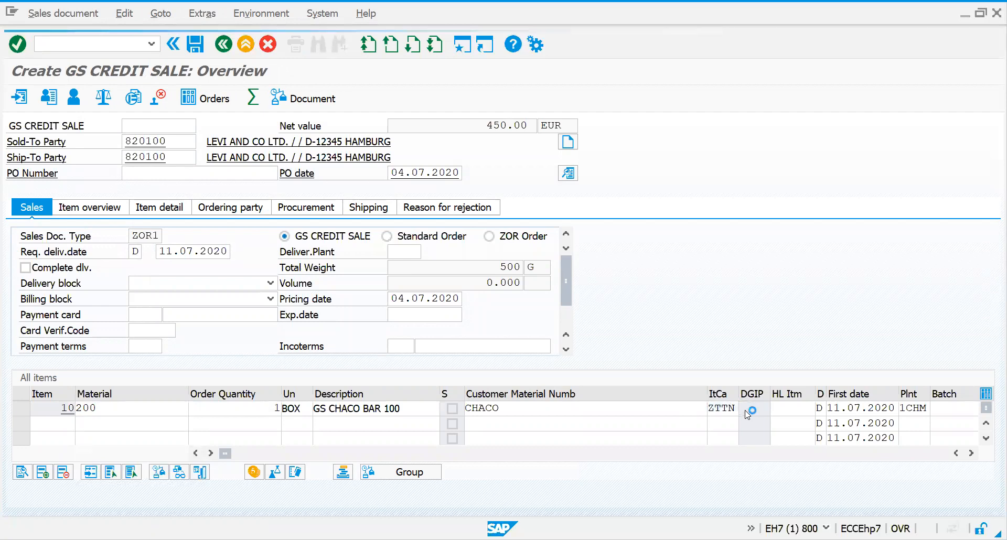
pyautogui.click(242, 138)
pyautogui.click(243, 130)
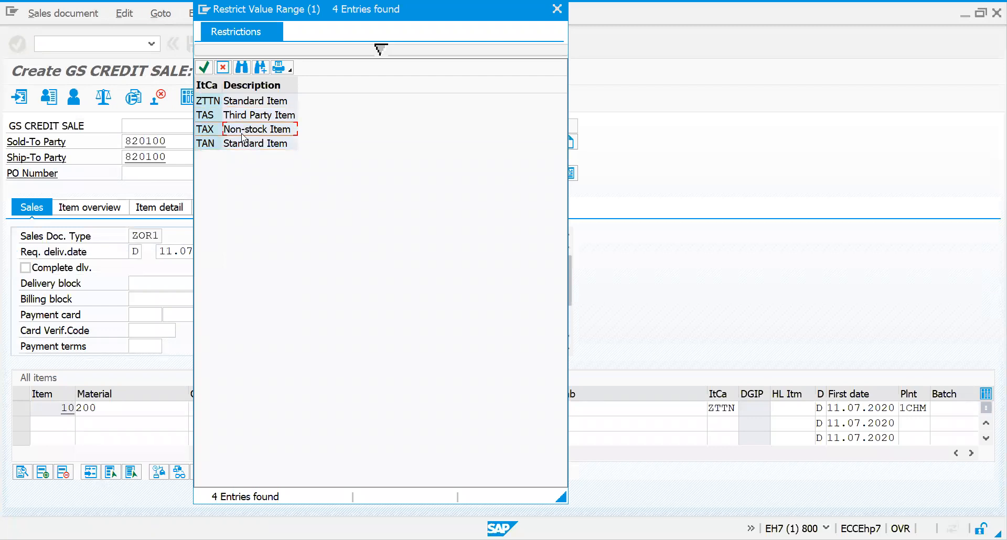
pyautogui.click(243, 115)
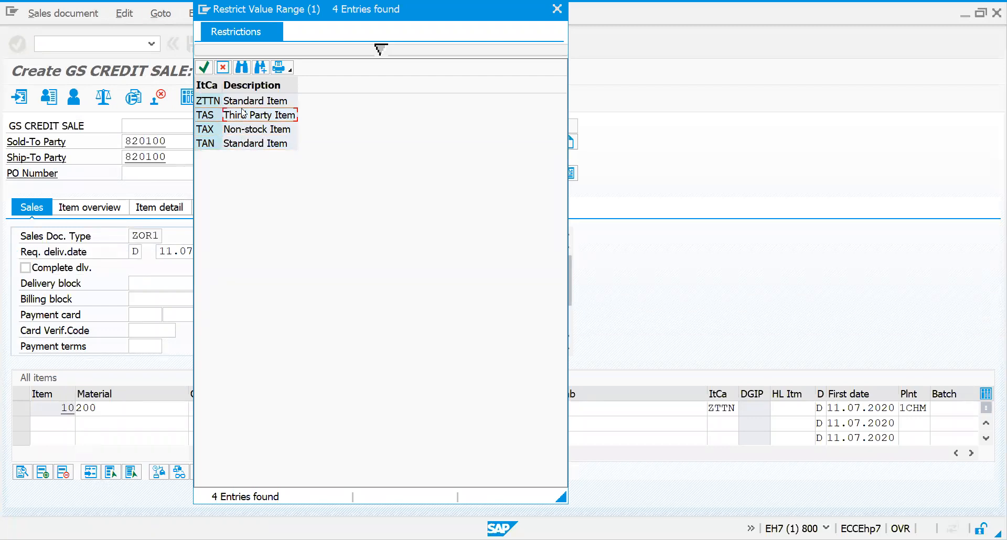
pyautogui.click(276, 100)
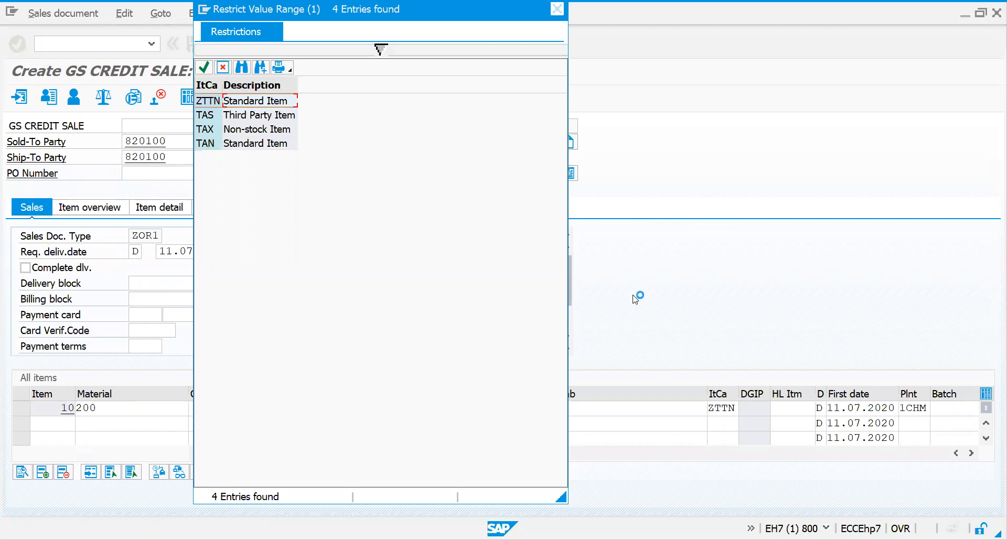
pyautogui.press('Return')
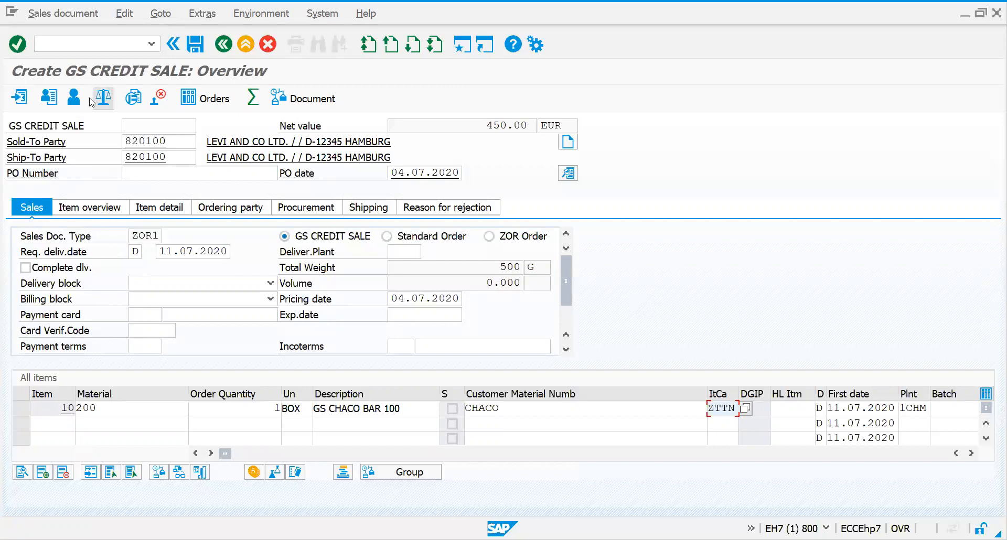
# Step: Open the details of order item 10 and examine the delivery date and quantities of its schedule lines
pyautogui.click(78, 45)
pyautogui.write('/n')
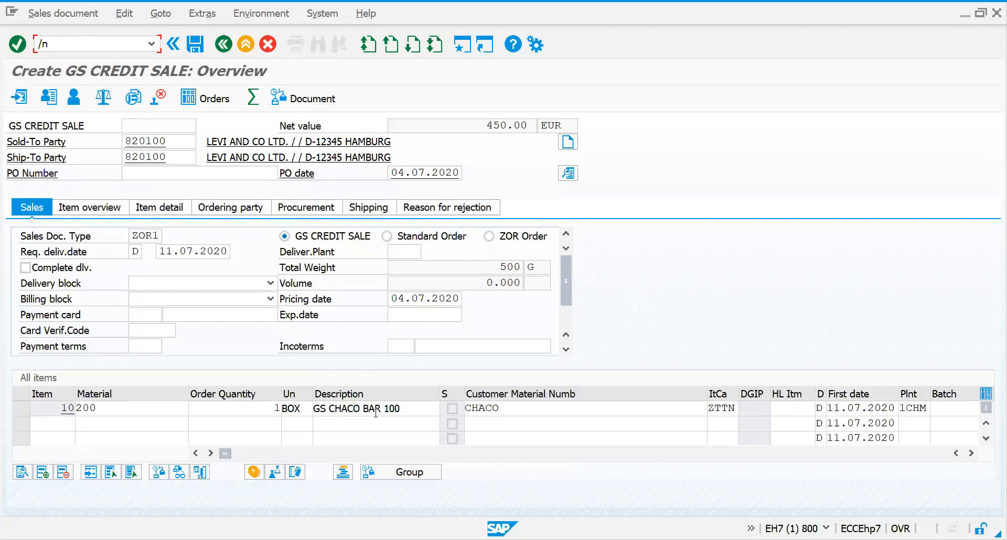
pyautogui.press('Return')
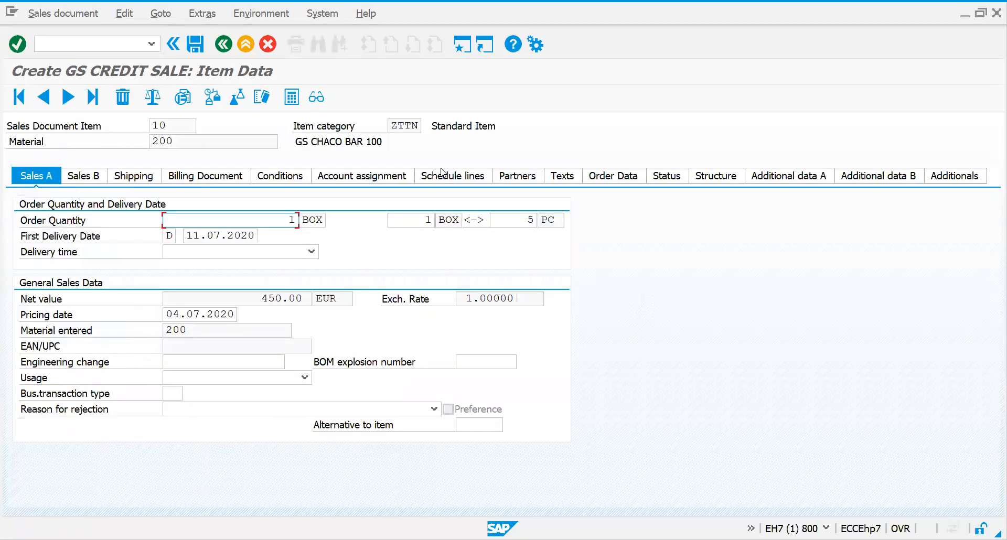
pyautogui.click(450, 182)
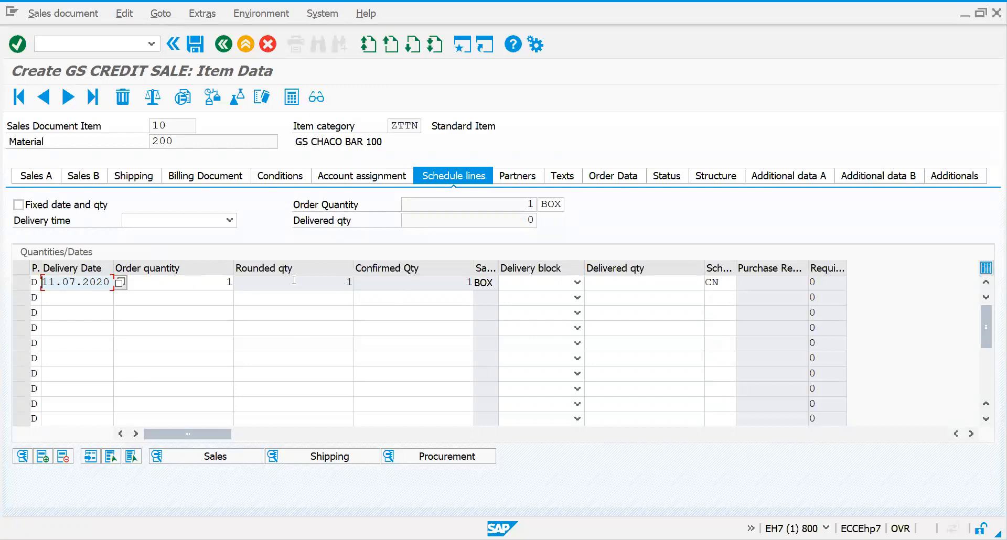
pyautogui.click(194, 286)
pyautogui.click(265, 286)
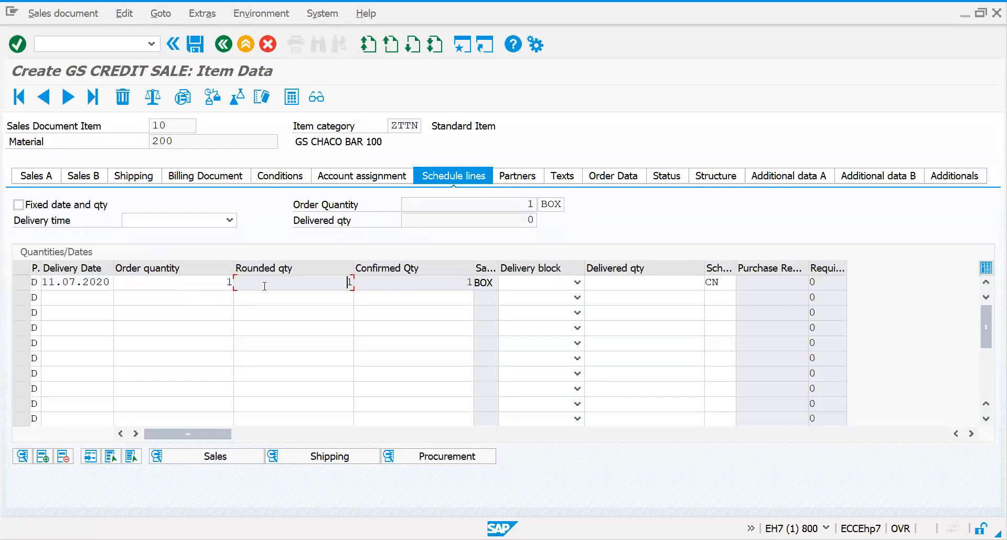
pyautogui.click(370, 290)
pyautogui.click(190, 282)
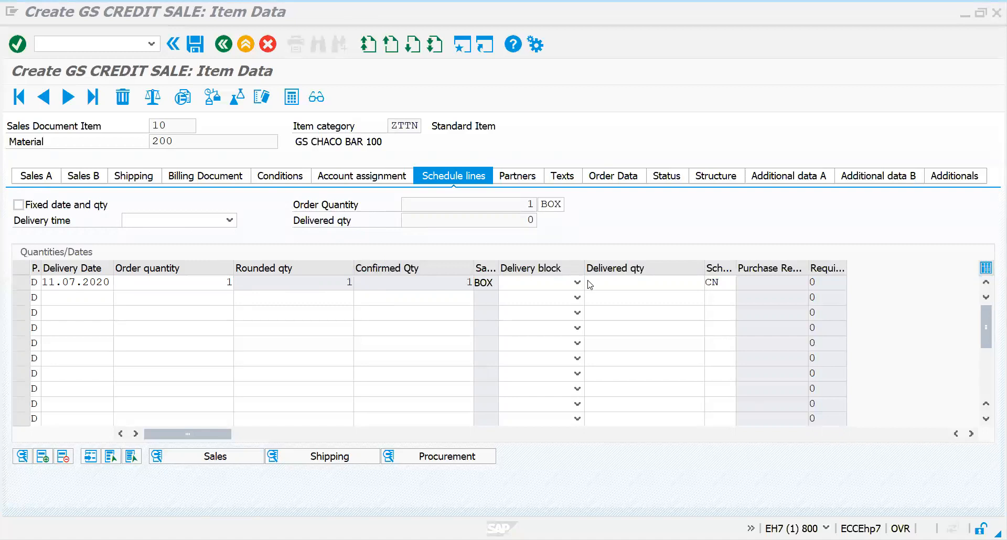
# Step: Widen the schedule line category column and check which categories are allowed for the item's first schedule line
pyautogui.click(724, 283)
pyautogui.moveTo(736, 268); pyautogui.dragTo(750, 268)
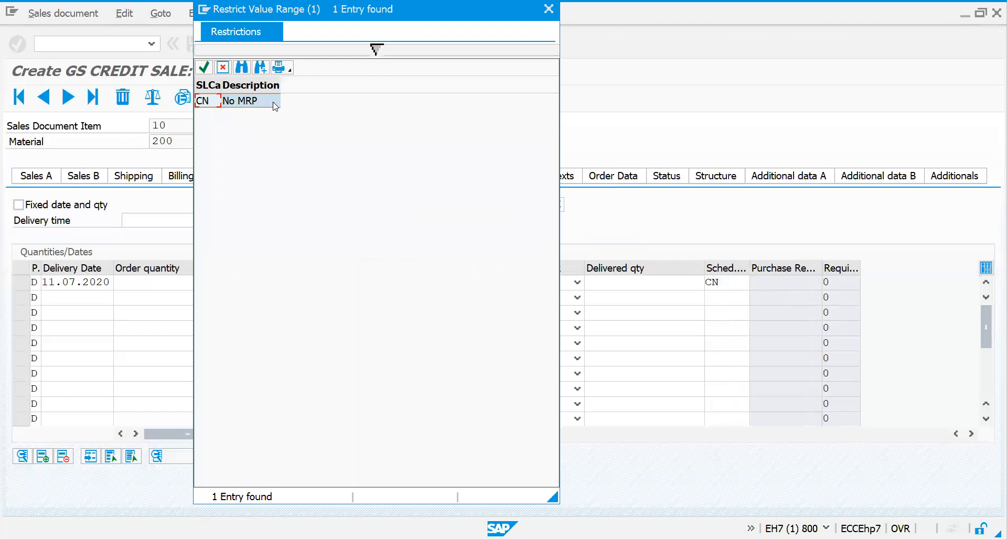
pyautogui.doubleClick(273, 106)
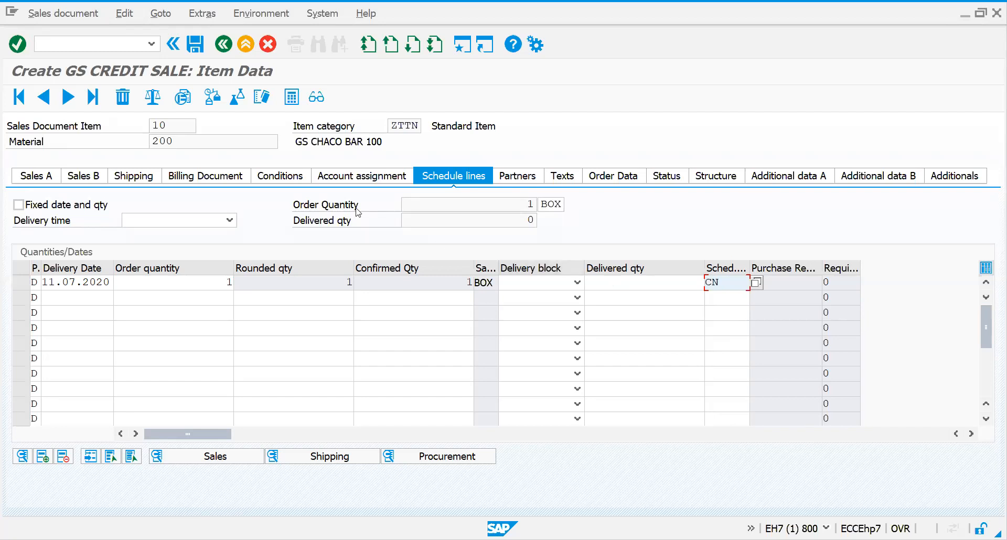
# Step: Leave the sales order for transaction SPRO and display the SAP Reference IMG
pyautogui.click(108, 45)
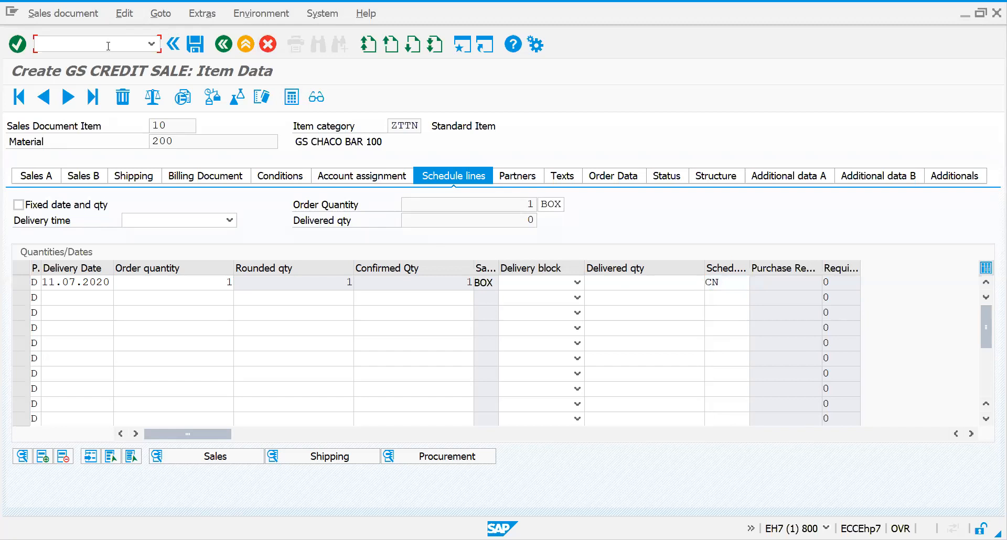
pyautogui.write('/n')
pyautogui.press('Return')
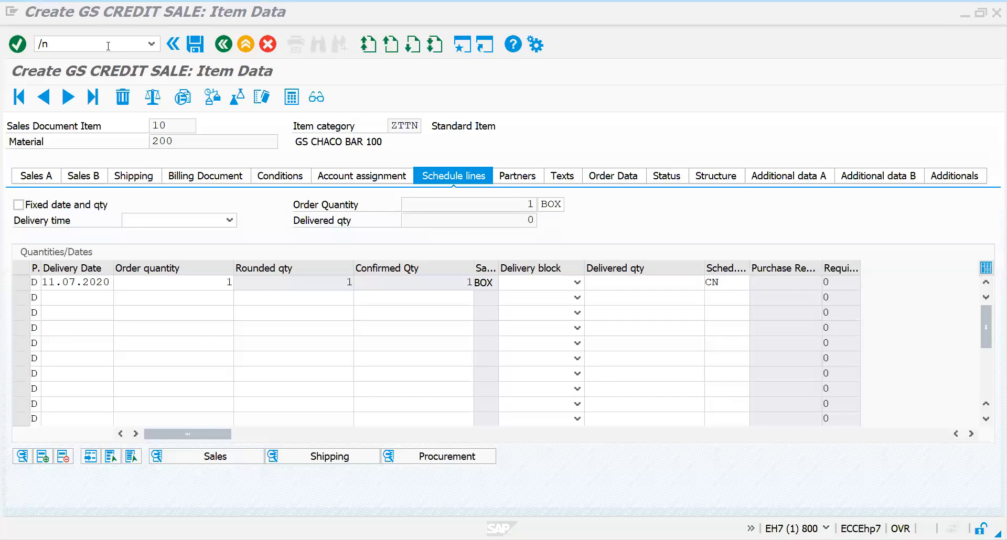
pyautogui.click(102, 41)
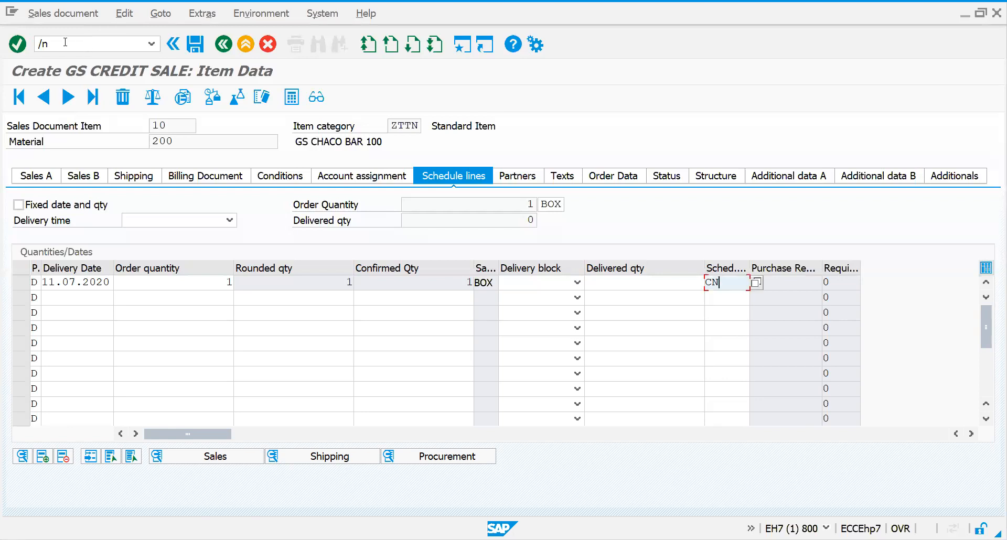
pyautogui.click(151, 281)
pyautogui.click(82, 42)
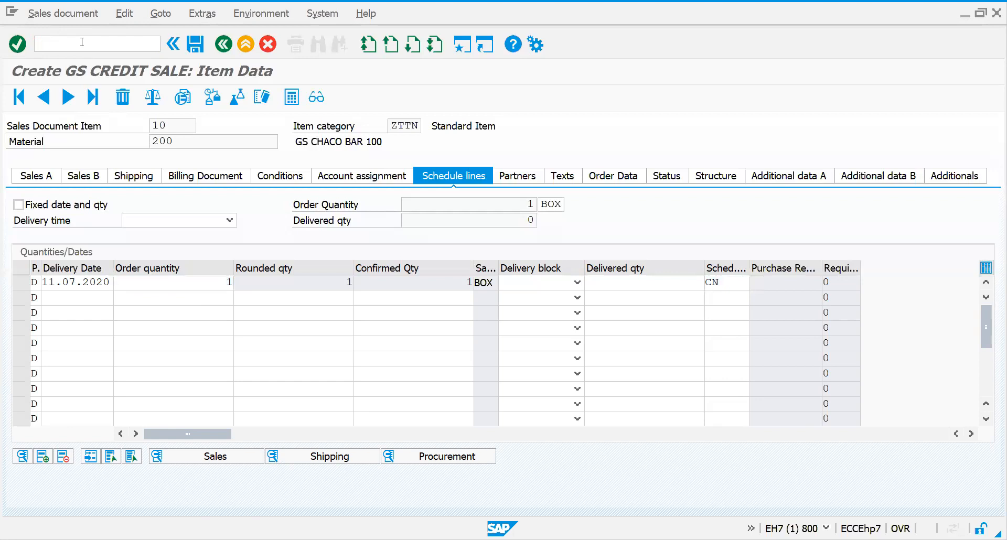
pyautogui.write('/nspro')
pyautogui.press('Return')
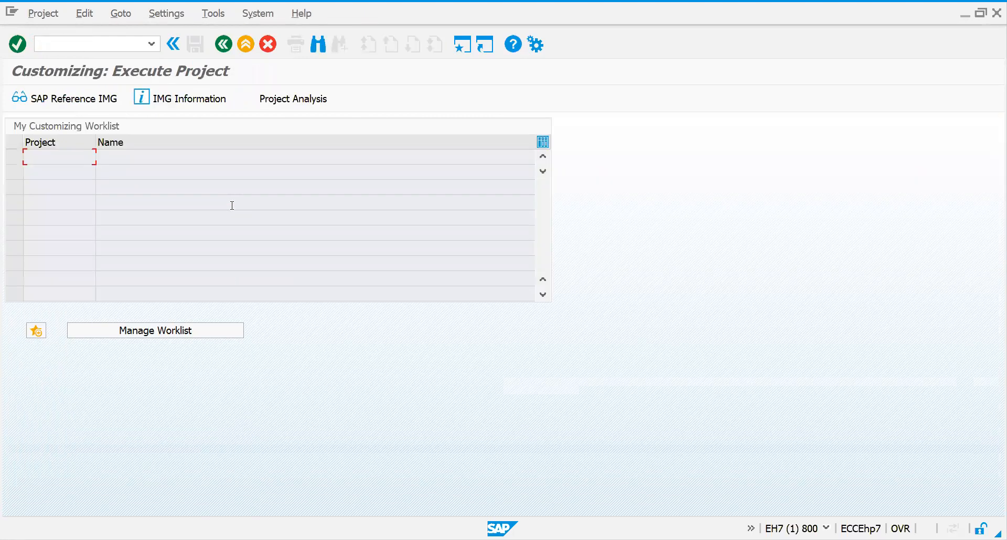
pyautogui.click(89, 104)
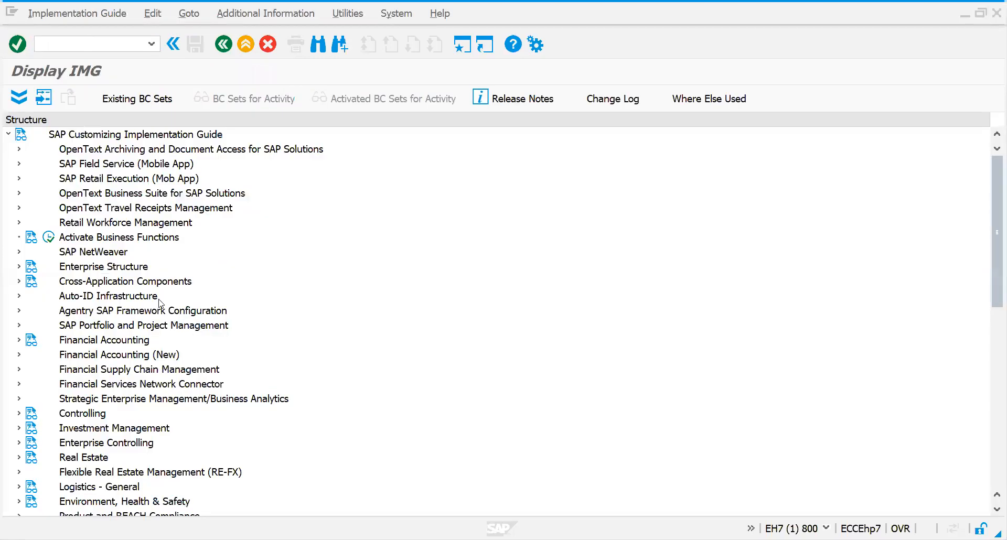
# Step: Find the Sales and Distribution node in the Implementation Guide and expand it
pyautogui.click(119, 343)
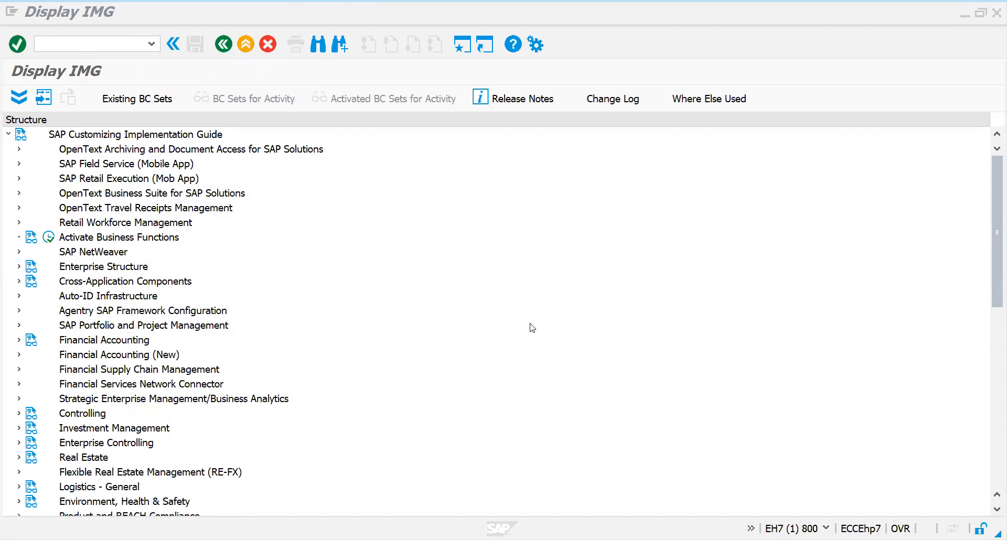
pyautogui.click(375, 334)
pyautogui.press('Down')
pyautogui.press('Down')
pyautogui.press('Down')
pyautogui.press('Down')
pyautogui.press('Down')
pyautogui.press('Down')
pyautogui.press('Down')
pyautogui.press('Down')
pyautogui.press('Down')
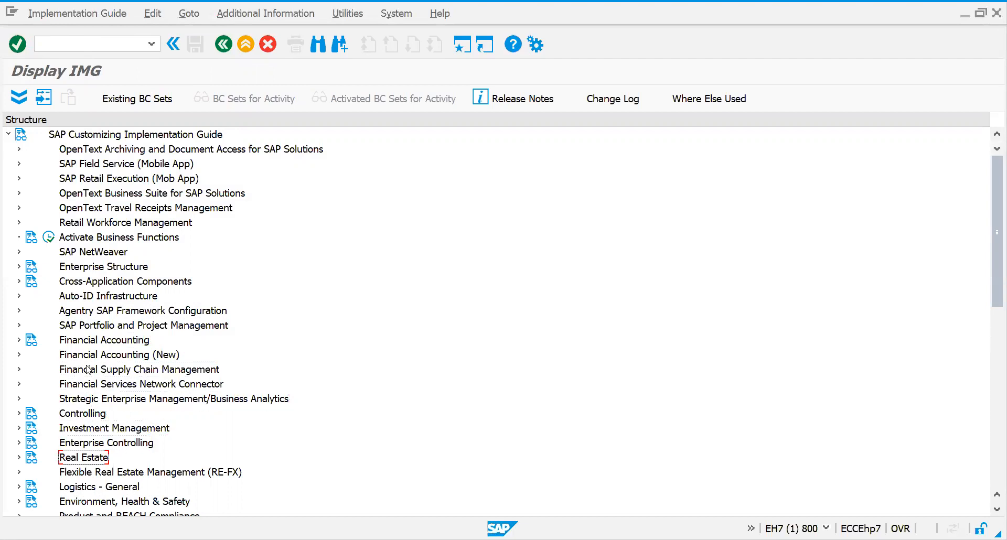
pyautogui.press('Up')
pyautogui.press('Down')
pyautogui.press('Down')
pyautogui.press('Down')
pyautogui.press('Down')
pyautogui.press('Down')
pyautogui.press('Down')
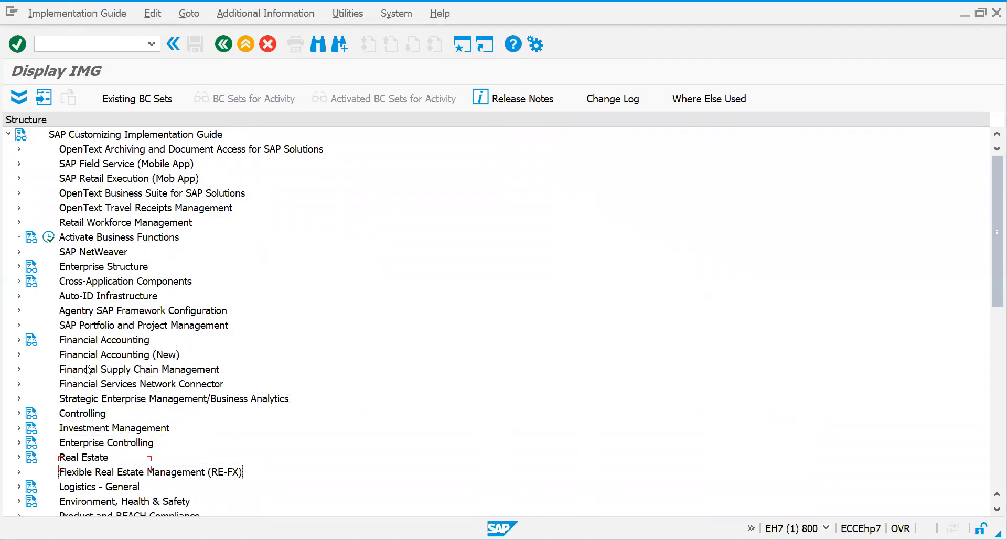
pyautogui.press('Down')
pyautogui.press('Up')
pyautogui.press('Right')
pyautogui.press('Down')
pyautogui.press('Down')
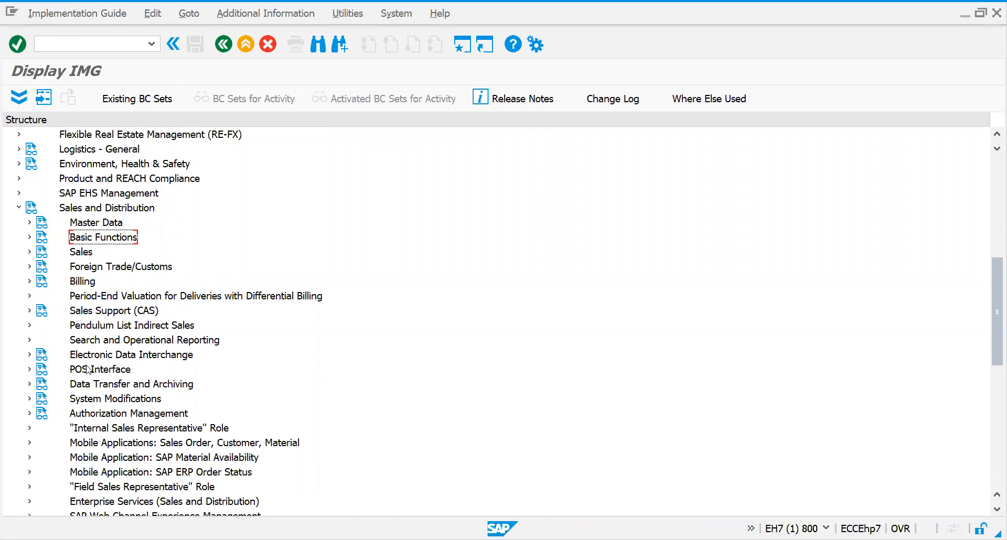
# Step: Expand Sales, Sales Documents and Schedule Lines under Sales and Distribution
pyautogui.press('Down')
pyautogui.press('Right')
pyautogui.press('Down')
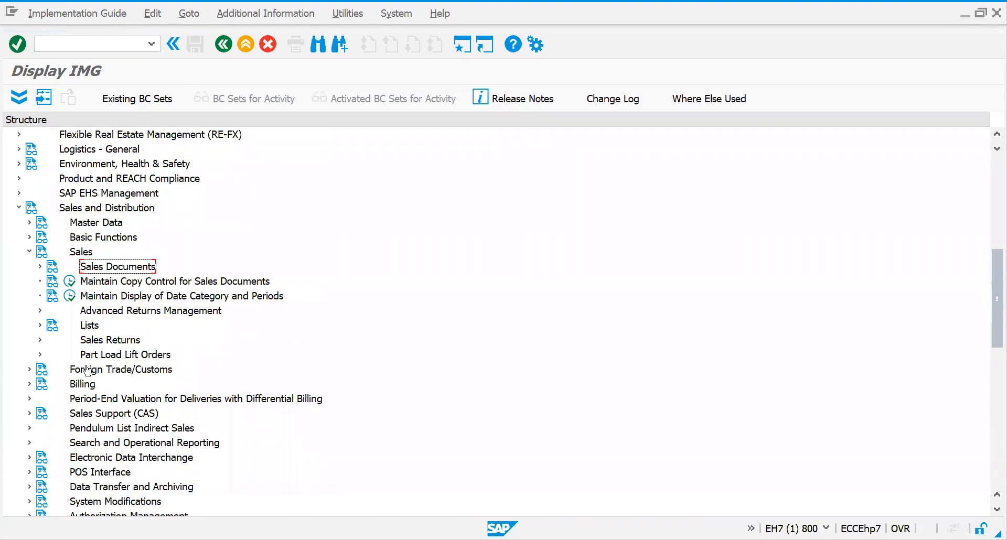
pyautogui.press('Right')
pyautogui.press('Down')
pyautogui.press('Down')
pyautogui.press('Down')
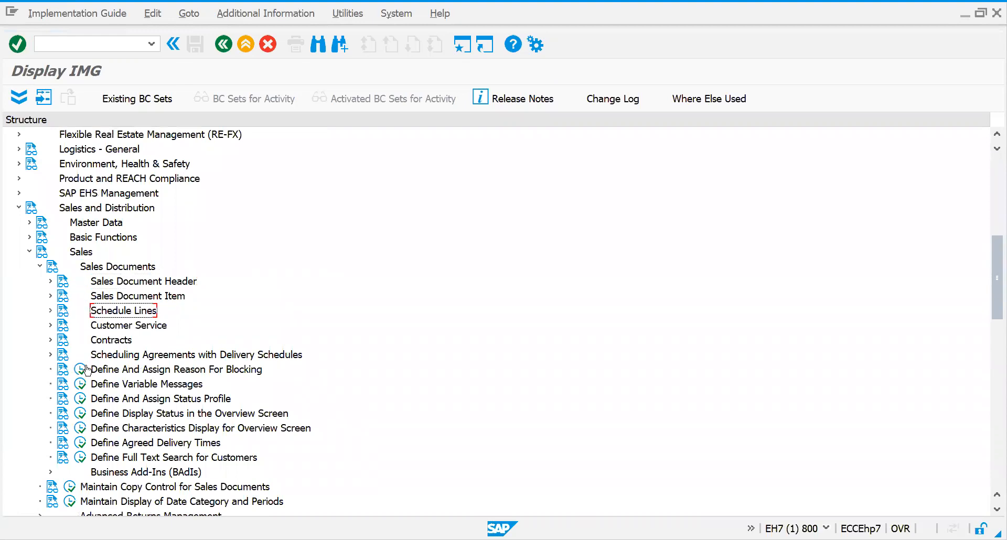
pyautogui.press('Right')
# Step: Open the Assign Schedule Line Categories activity and go to the MRP type of the first entry
pyautogui.press('Up')
pyautogui.press('Up')
pyautogui.press('Down')
pyautogui.press('Down')
pyautogui.press('Down')
pyautogui.press('Up')
pyautogui.press('Up')
pyautogui.press('Up')
pyautogui.press('Up')
pyautogui.press('Down')
pyautogui.press('Down')
pyautogui.press('Down')
pyautogui.press('Down')
pyautogui.press('Down')
pyautogui.press('Up')
pyautogui.press('Up')
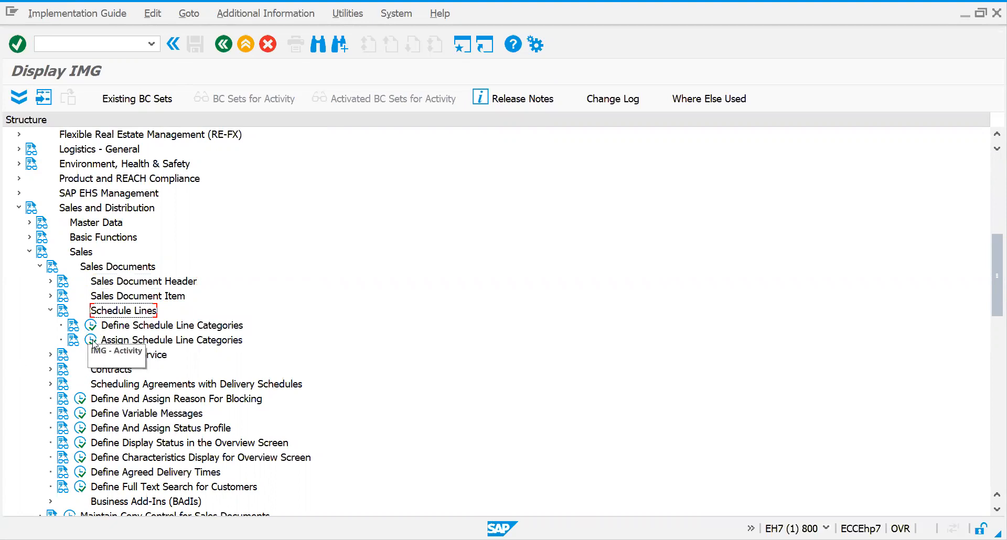
pyautogui.click(91, 341)
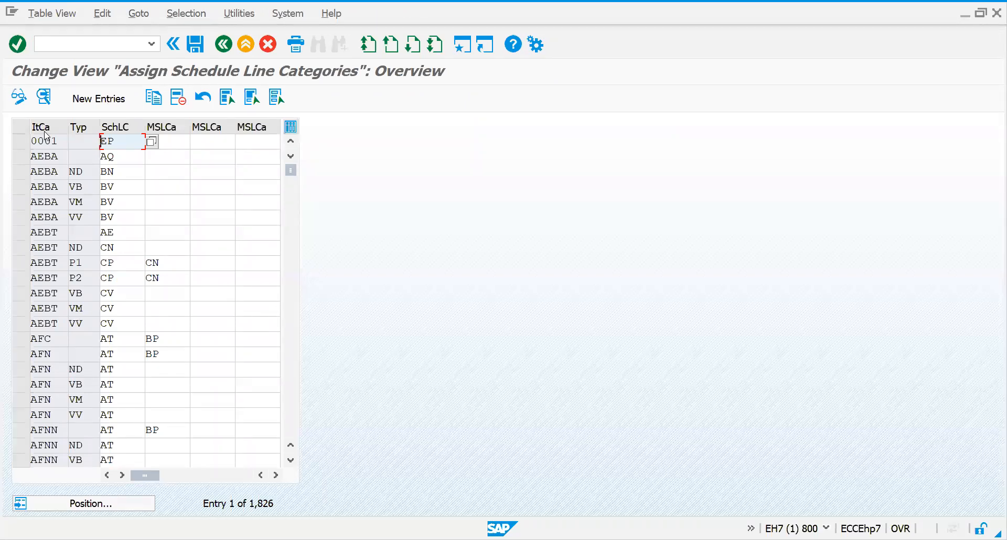
pyautogui.click(87, 138)
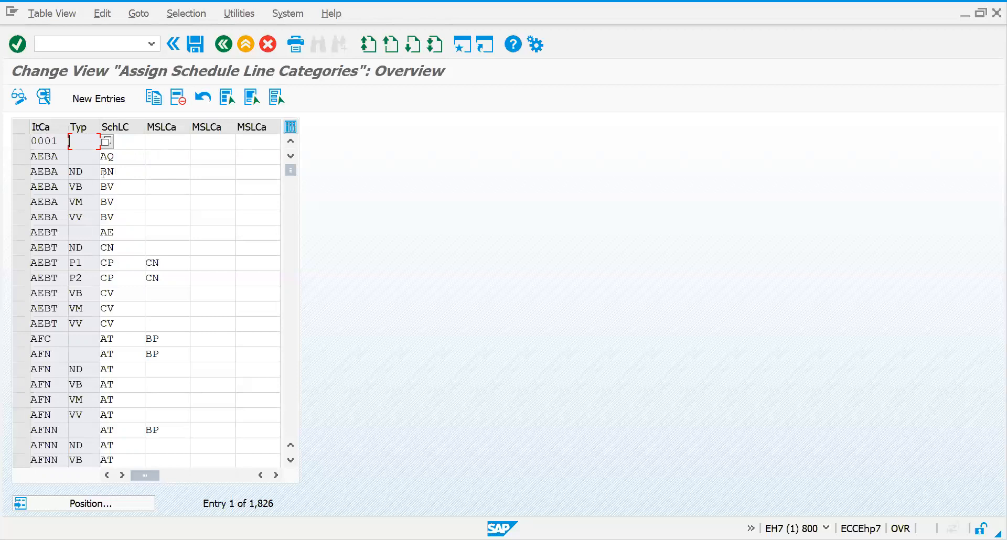
# Step: Position the schedule line category assignment list at item category ZTTN
pyautogui.click(82, 157)
pyautogui.click(128, 153)
pyautogui.write('AQ')
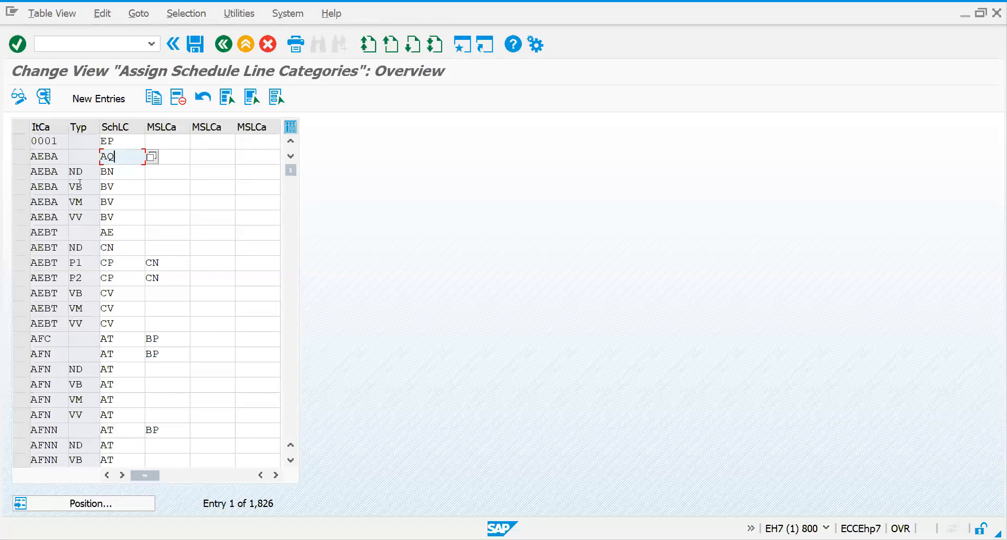
pyautogui.click(83, 505)
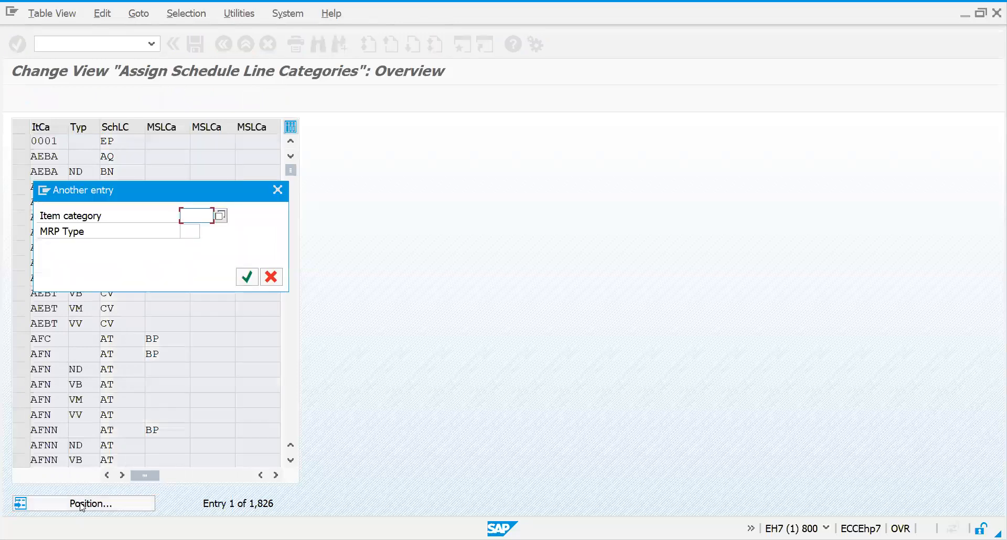
pyautogui.write('zttn')
pyautogui.press('Return')
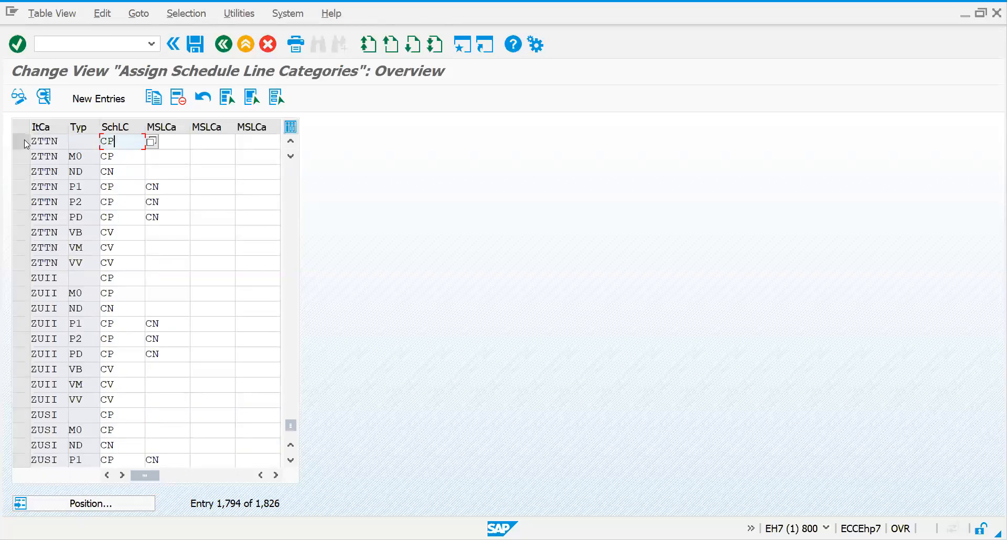
# Step: Examine the ZTTN entries in the assignment list, from the one with a blank MRP type down to VV
pyautogui.click(25, 141)
pyautogui.click(24, 141)
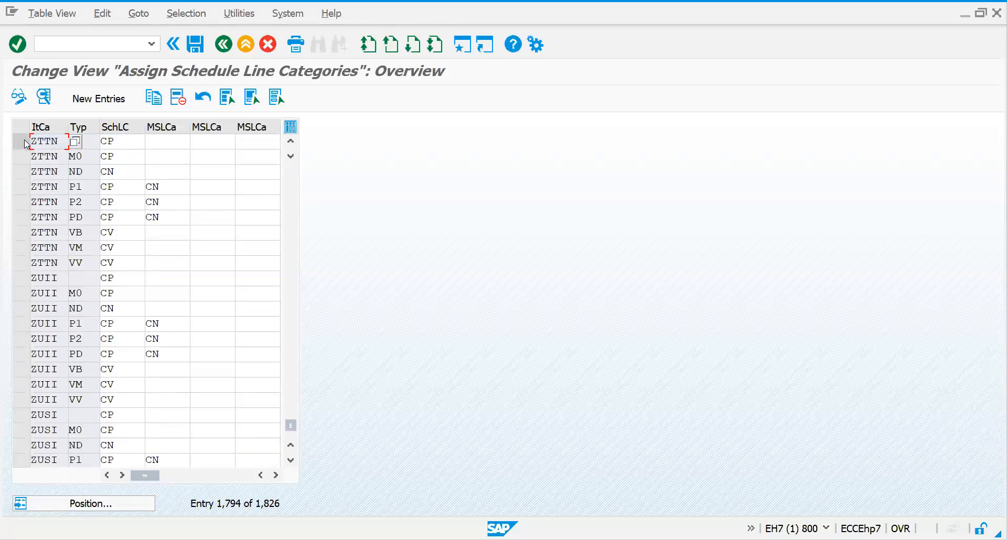
pyautogui.press('Tab')
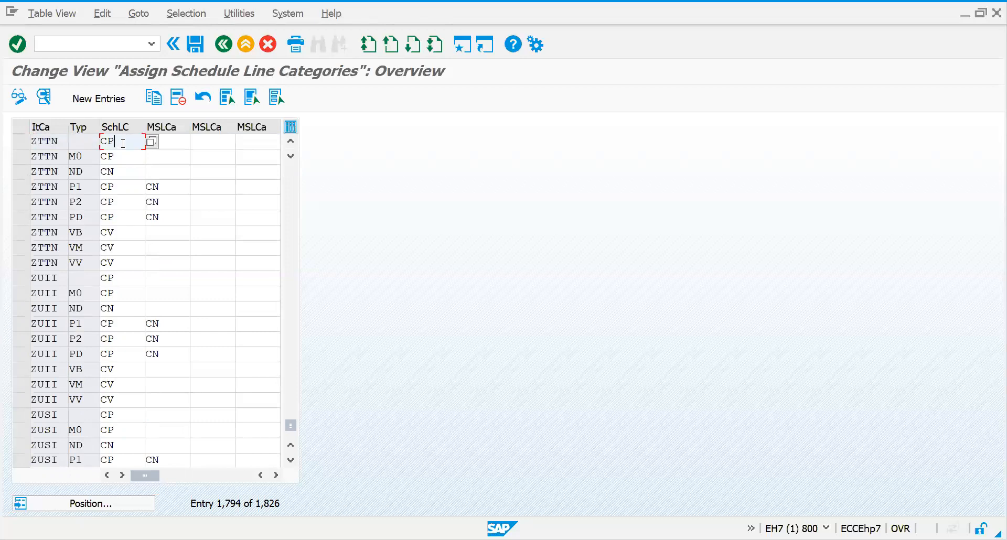
pyautogui.click(24, 146)
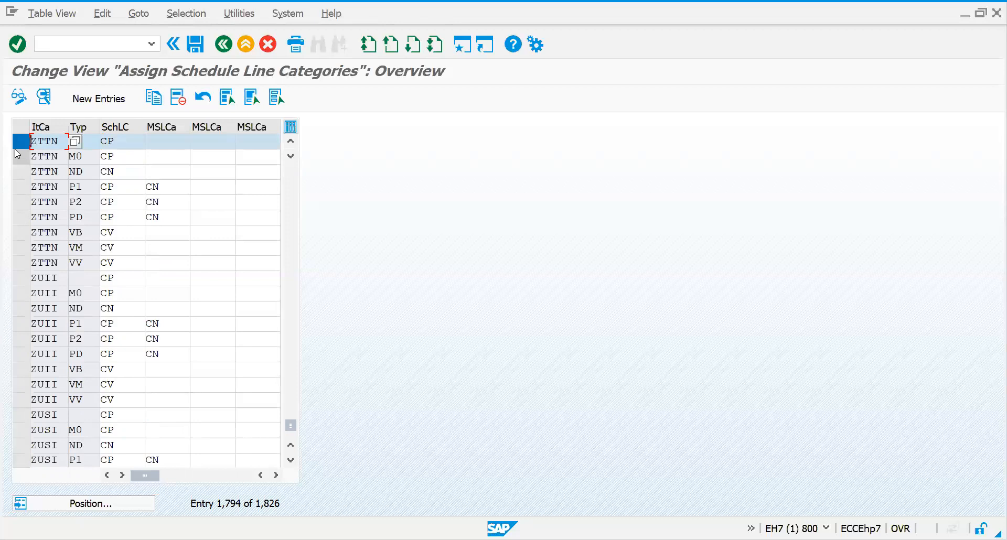
pyautogui.click(21, 146)
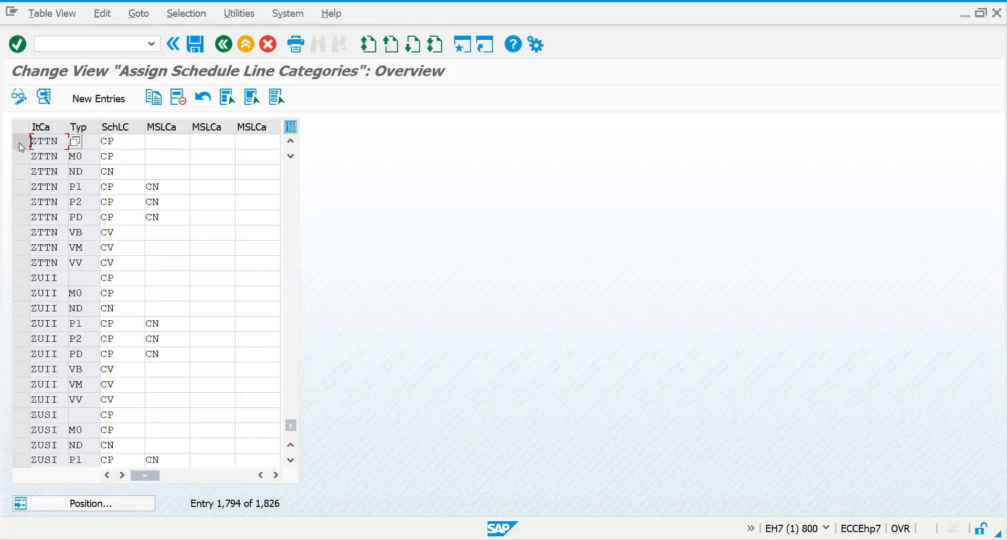
pyautogui.click(53, 156)
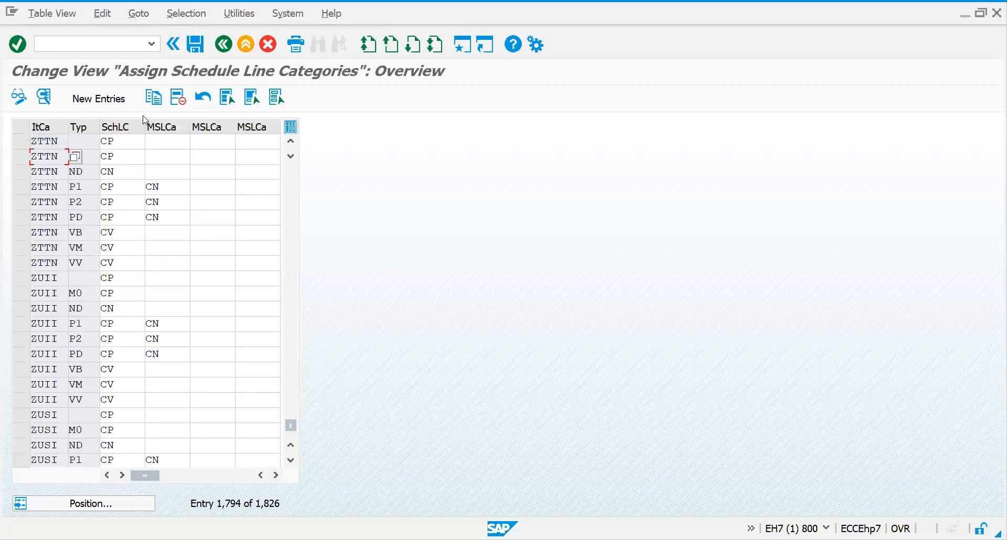
pyautogui.click(48, 173)
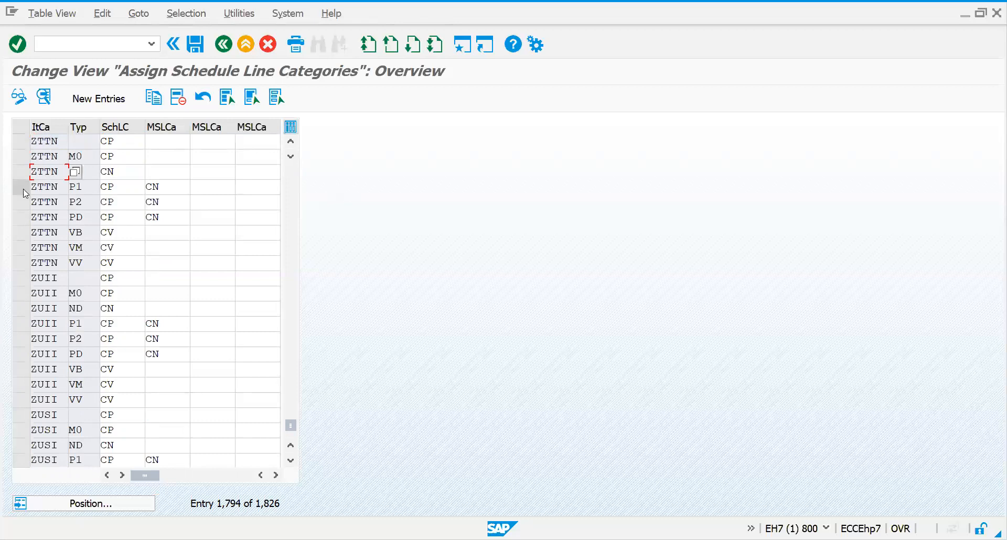
pyautogui.click(45, 265)
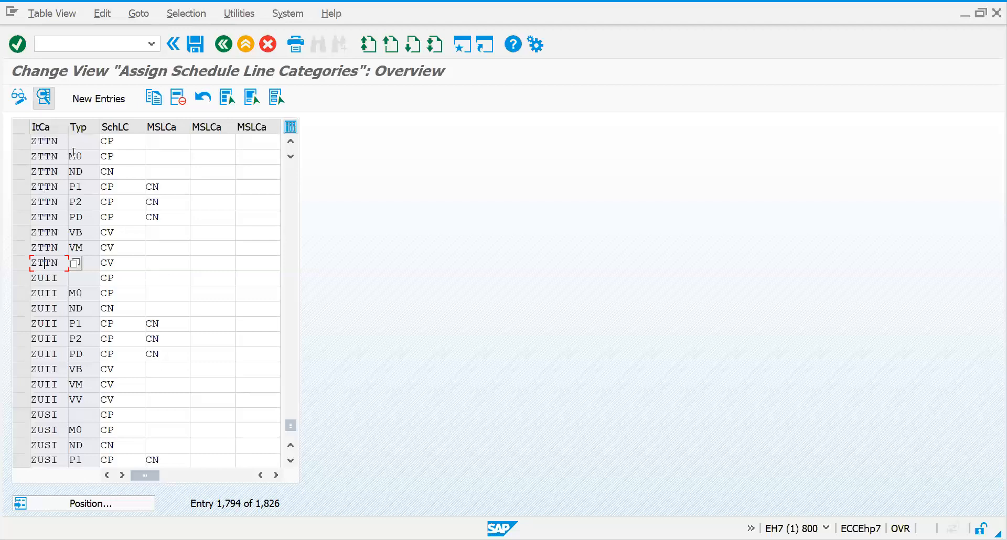
# Step: Display the possible MRP types for the ZTTN entry with type ND, read through their descriptions and close the list
pyautogui.click(77, 172)
pyautogui.click(106, 173)
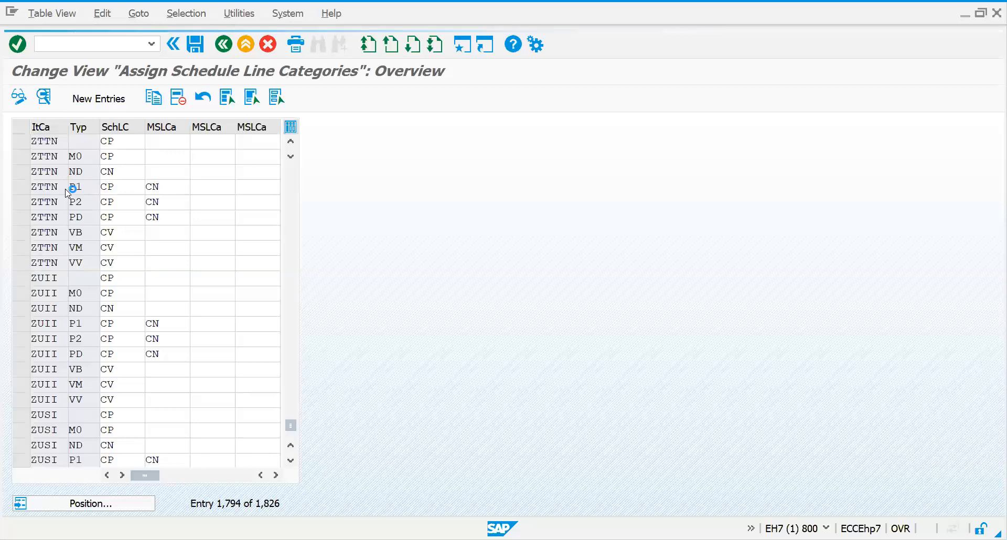
pyautogui.click(51, 226)
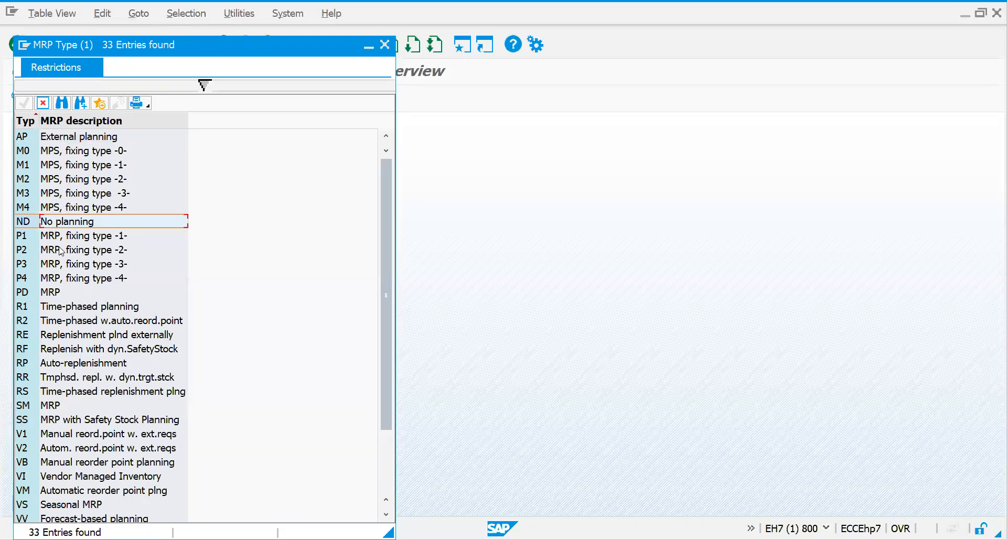
pyautogui.click(55, 296)
pyautogui.click(66, 227)
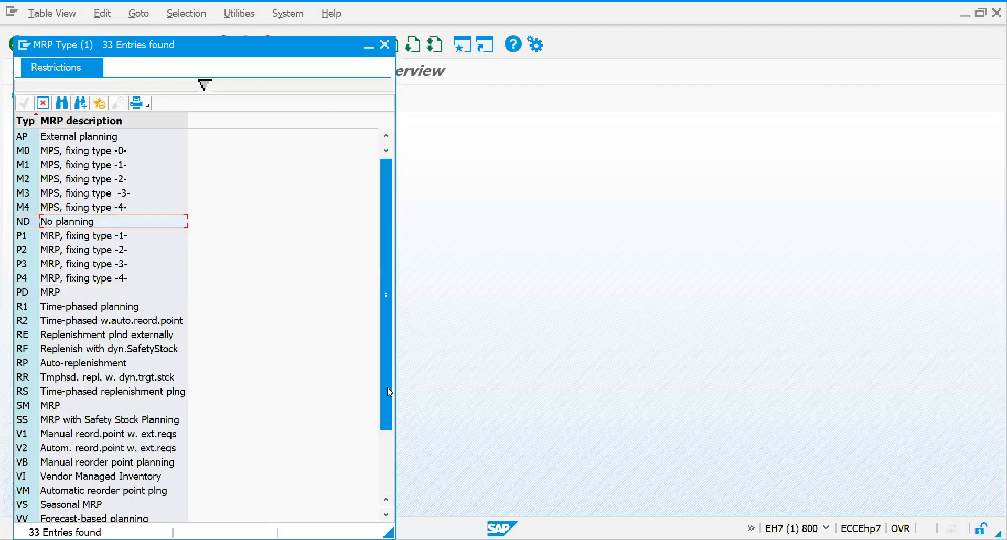
pyautogui.moveTo(387, 392); pyautogui.dragTo(398, 486)
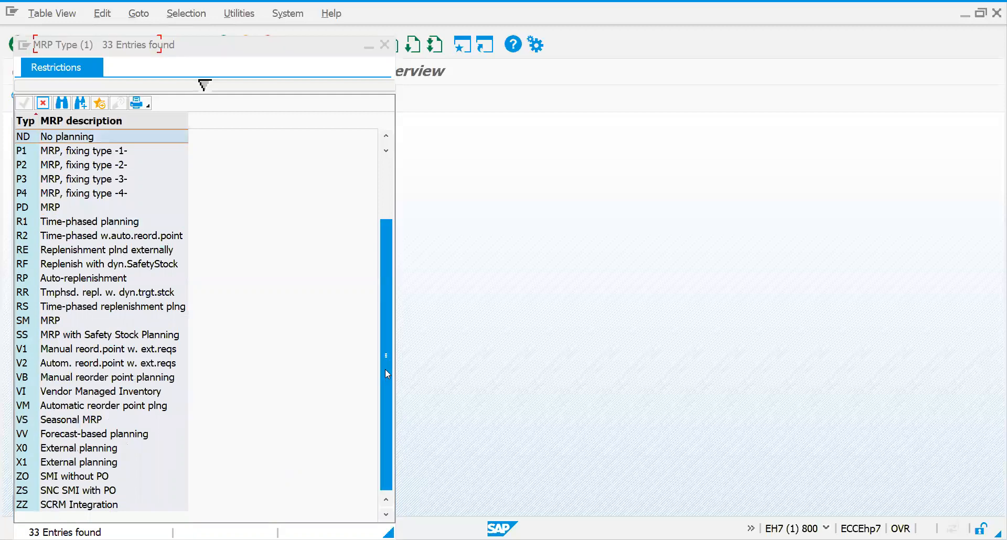
pyautogui.moveTo(386, 373); pyautogui.dragTo(384, 255)
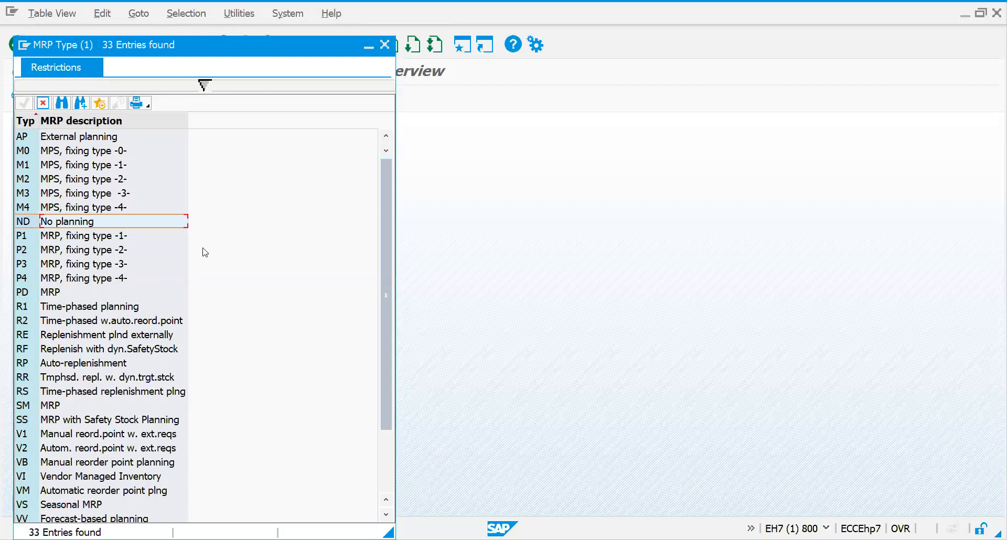
pyautogui.click(385, 45)
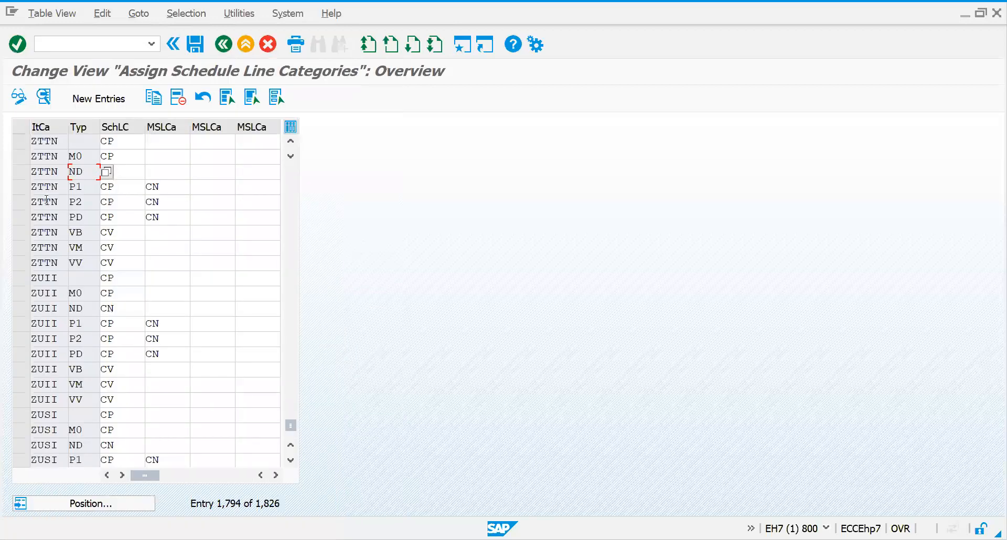
# Step: Review which schedule line category is proposed for each ZTTN and MRP type combination
pyautogui.click(43, 141)
pyautogui.click(75, 140)
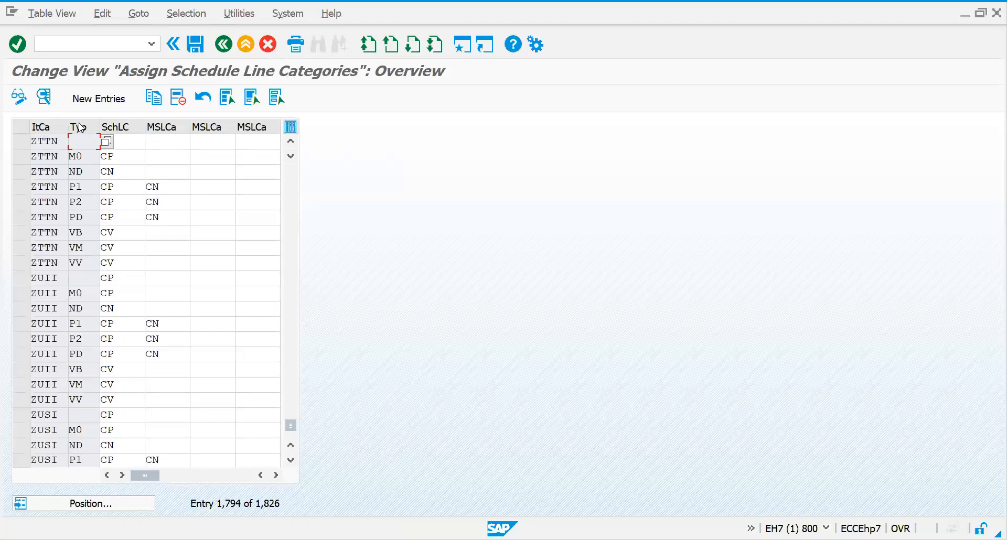
pyautogui.click(45, 156)
pyautogui.click(119, 158)
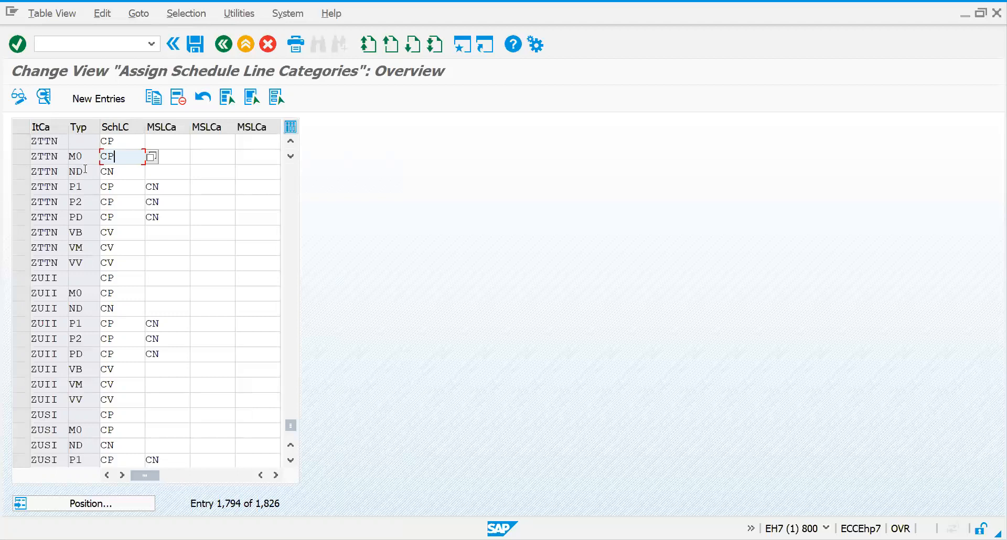
pyautogui.click(112, 207)
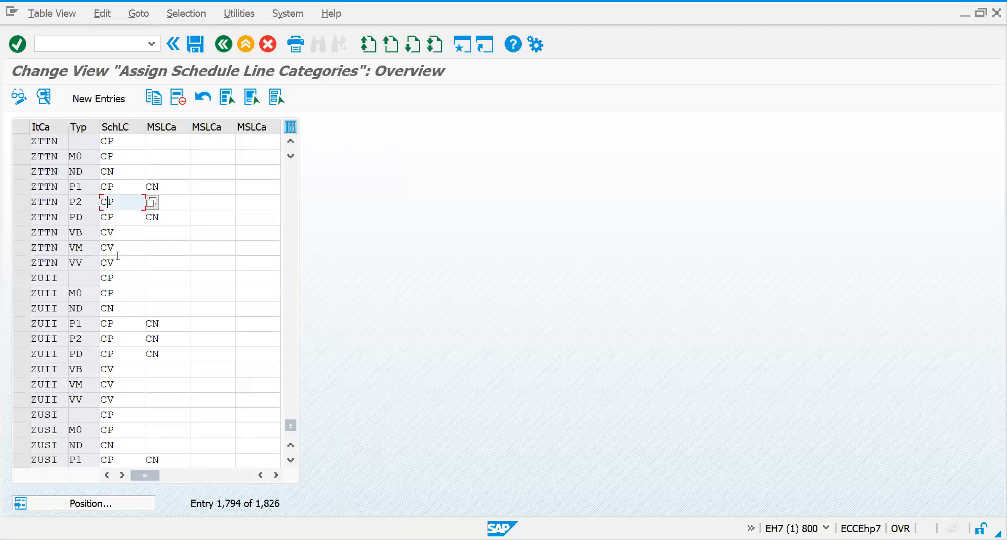
pyautogui.click(117, 260)
pyautogui.click(110, 188)
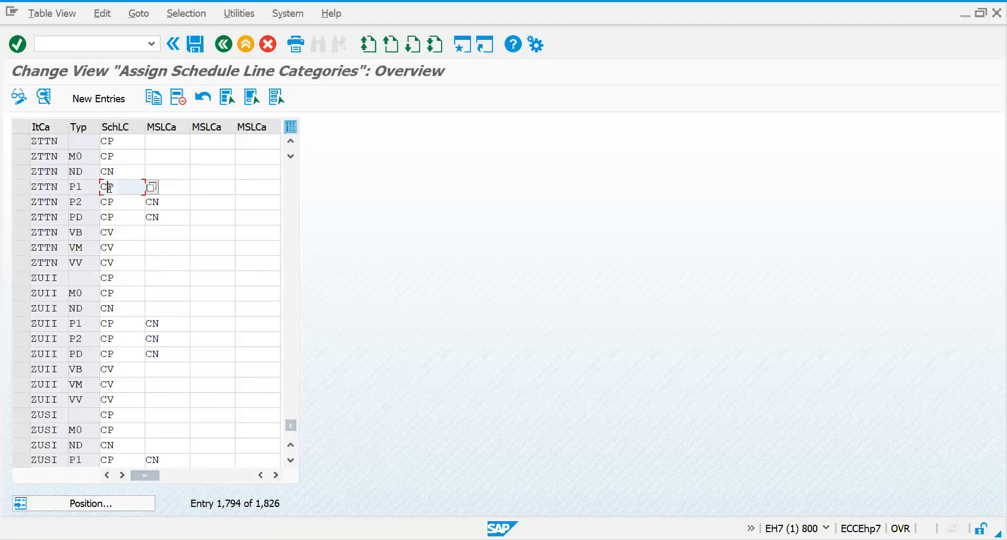
pyautogui.click(65, 219)
# Step: Select the ZTTN entry with MRP type ND and go to its proposed schedule line category
pyautogui.click(22, 172)
pyautogui.click(22, 172)
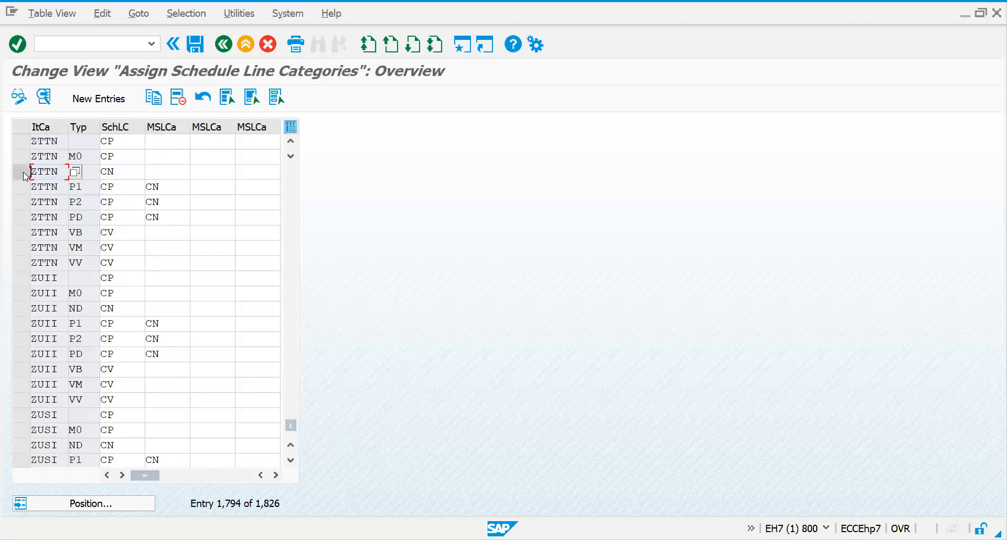
pyautogui.click(22, 172)
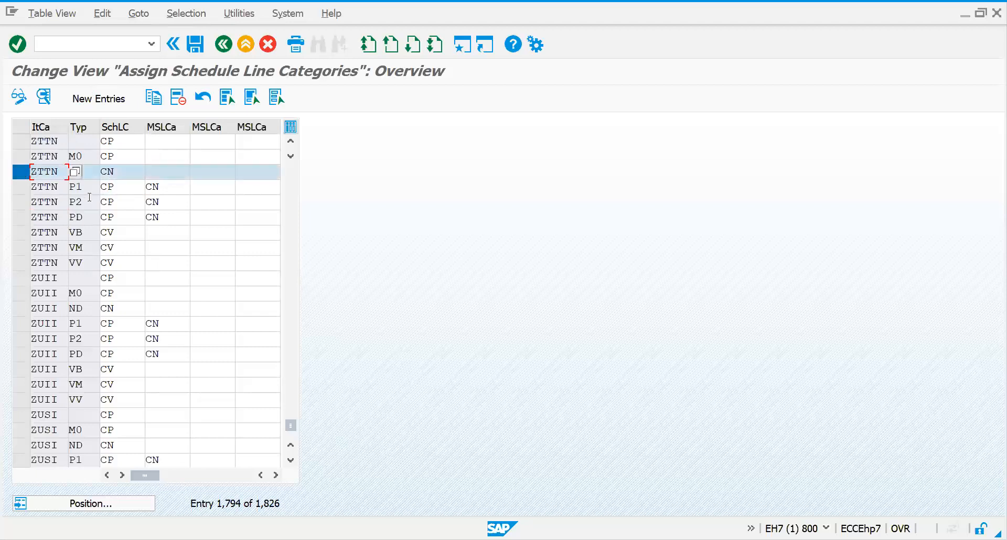
pyautogui.click(117, 172)
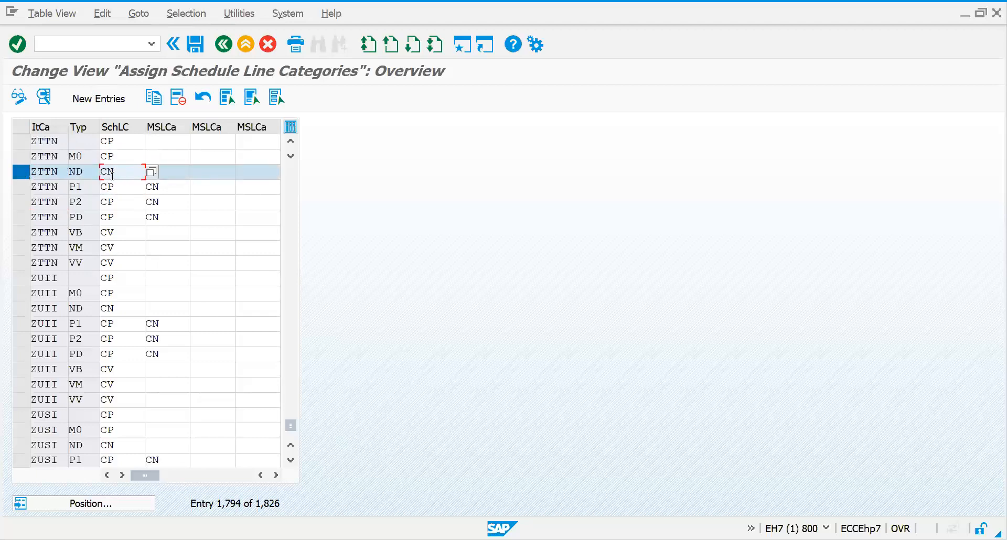
pyautogui.doubleClick(117, 172)
pyautogui.click(121, 47)
pyautogui.write('/ov')
pyautogui.write('ov6')
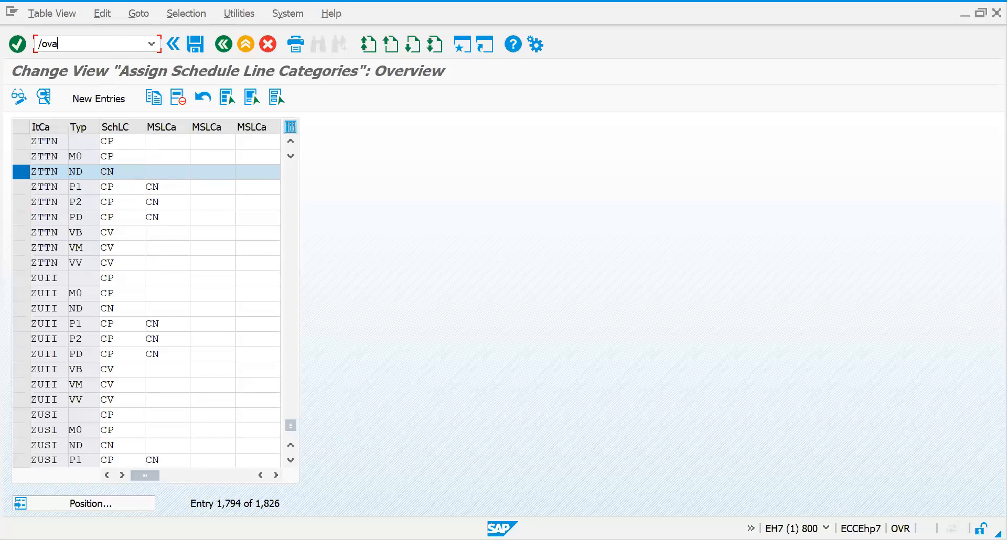
pyautogui.press('Return')
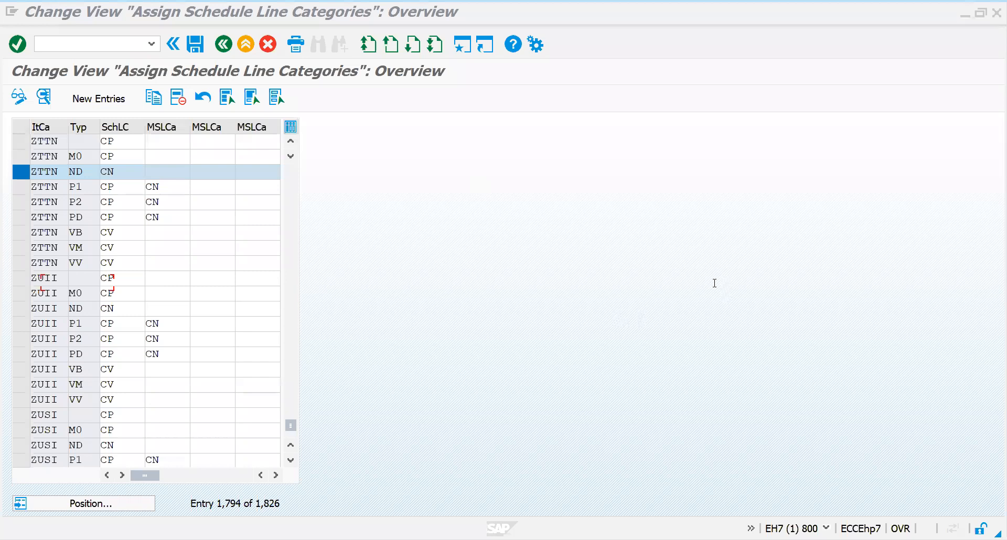
# Step: Compare the schedule line category of item 10 in the sales order with the ZTTN ND entry in the assignment table
pyautogui.hotkey('alt', 'Tab')
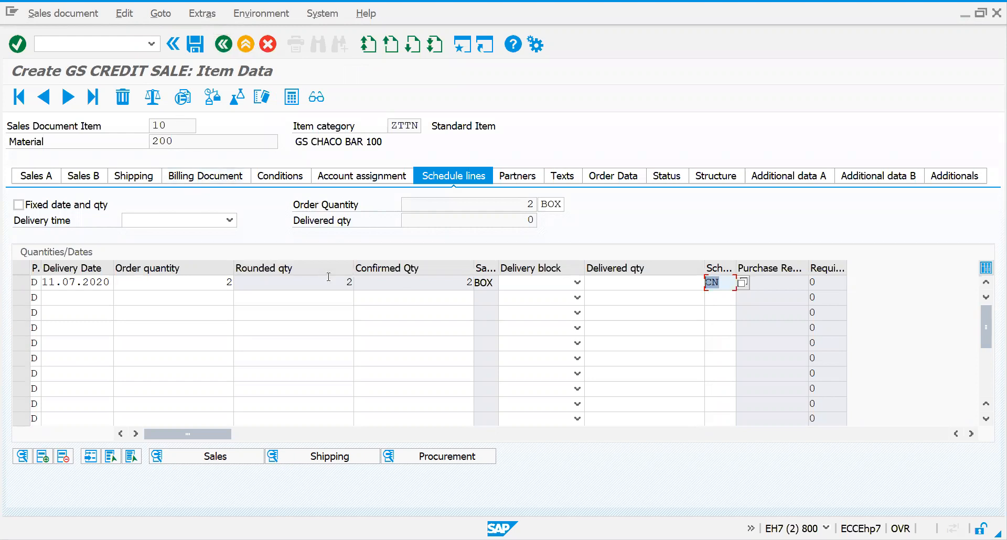
pyautogui.hotkey('alt', 'Tab')
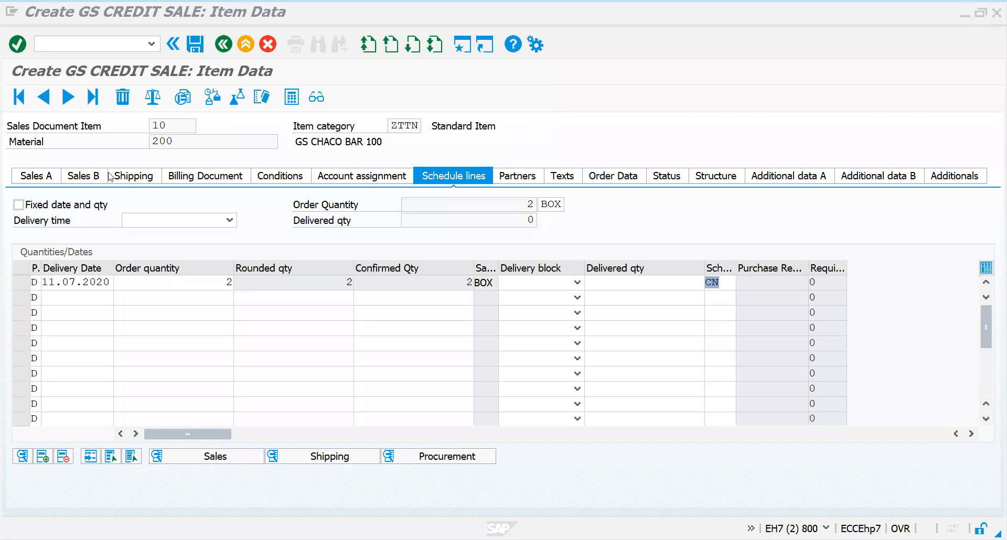
pyautogui.hotkey('alt', 'Tab')
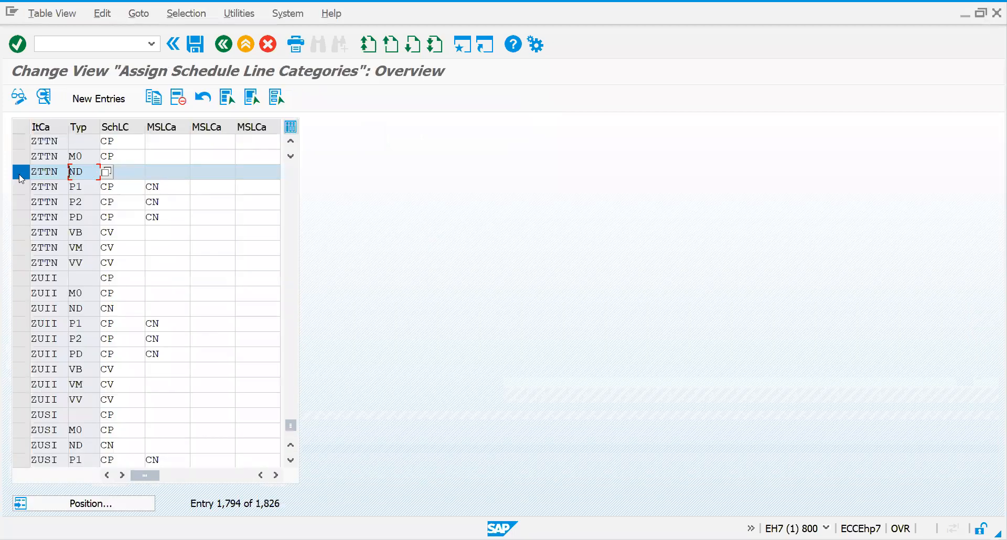
pyautogui.press('Tab')
pyautogui.write('CN')
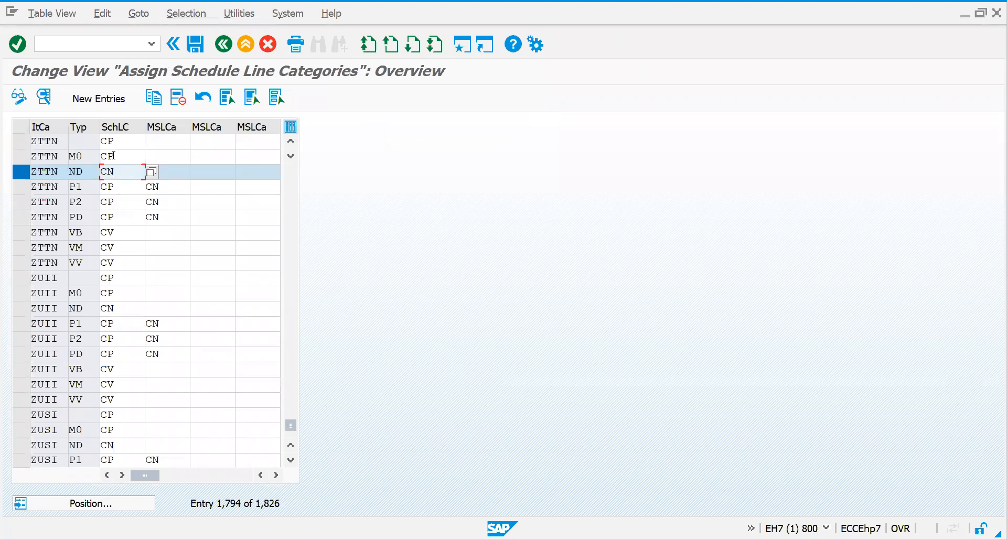
# Step: Go through the proposed schedule line categories of the other ZTTN entries, including P1, PD, VB, VM and VV
pyautogui.click(114, 143)
pyautogui.click(115, 187)
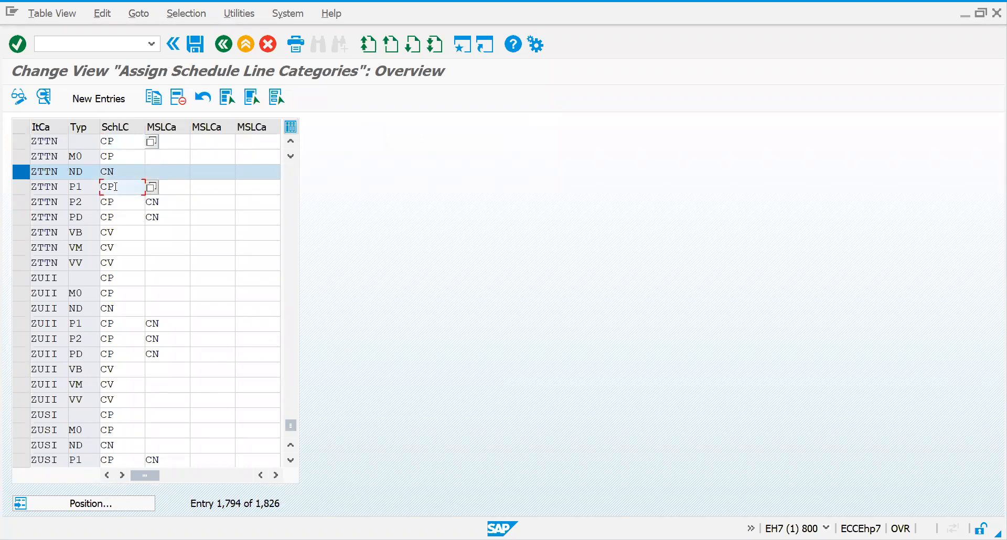
pyautogui.click(115, 211)
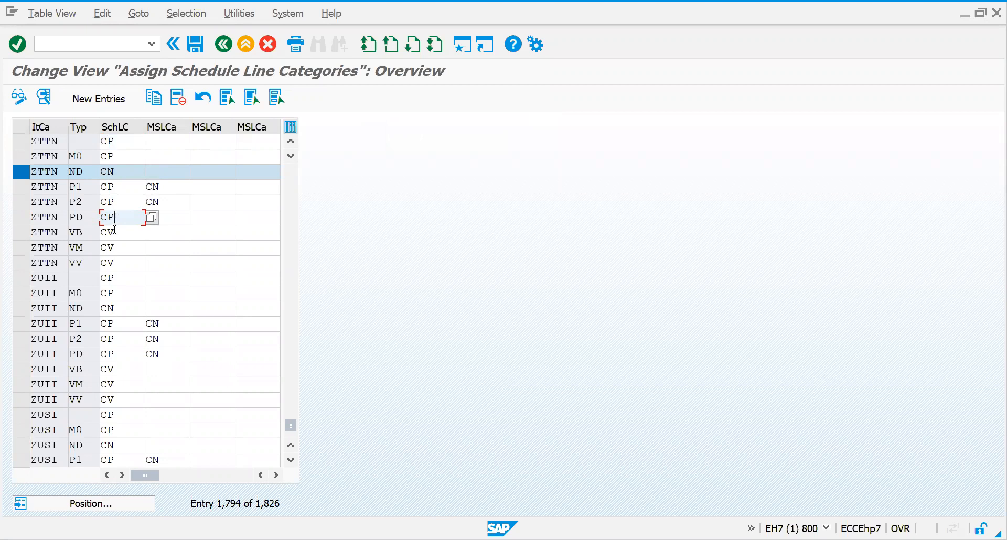
pyautogui.click(114, 230)
pyautogui.click(116, 219)
pyautogui.click(116, 233)
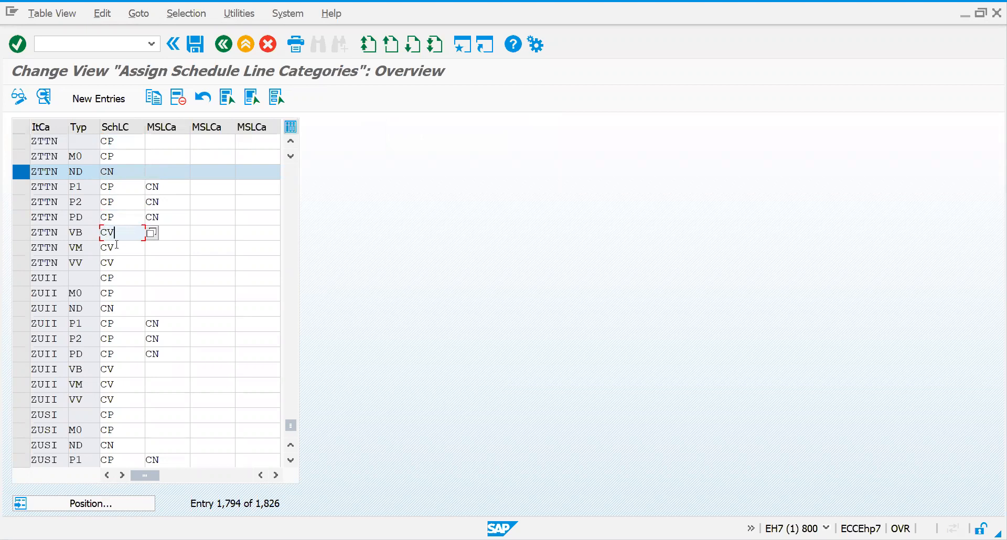
pyautogui.click(116, 247)
pyautogui.click(116, 263)
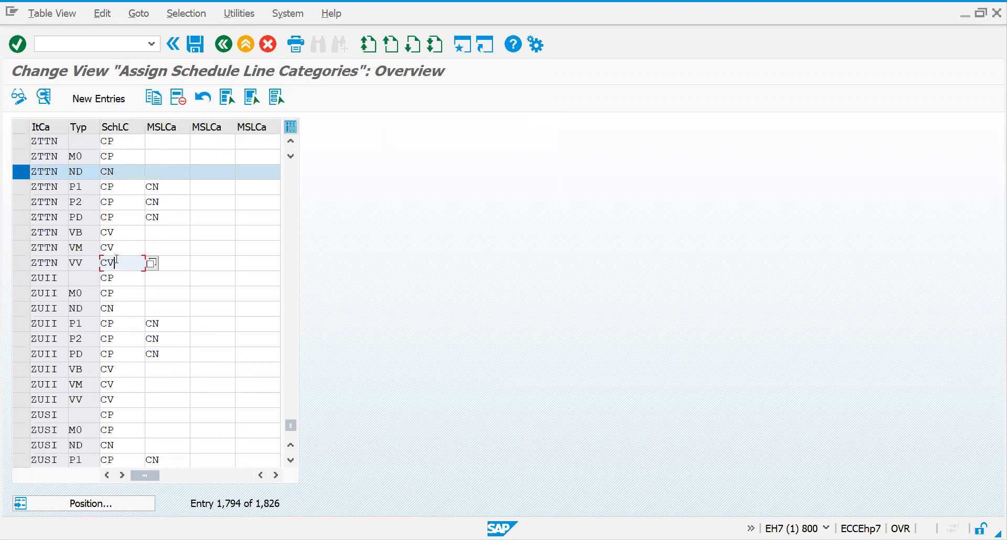
# Step: Look up the descriptions of schedule line categories CV, CP and CN in the value list for the ZTTN VB entry
pyautogui.click(119, 234)
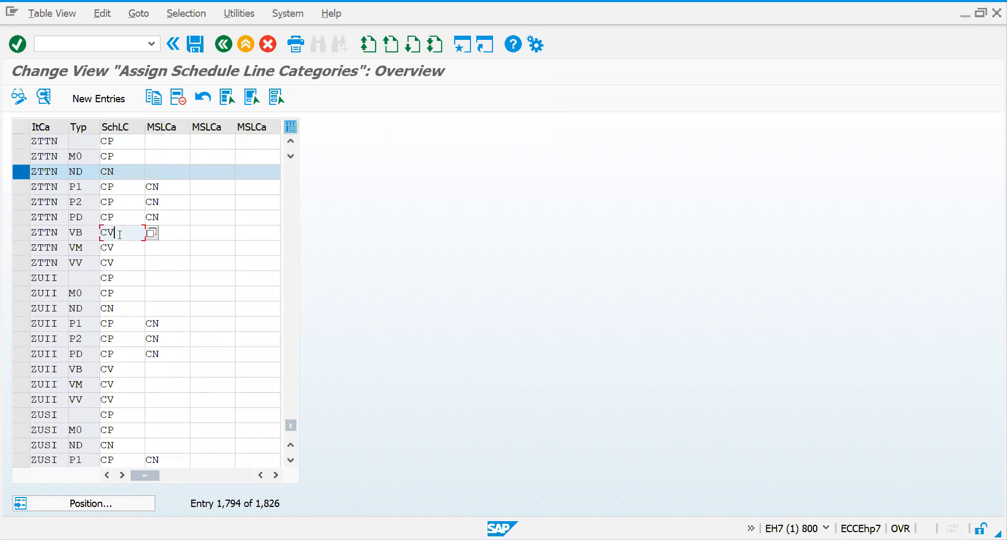
pyautogui.click(151, 235)
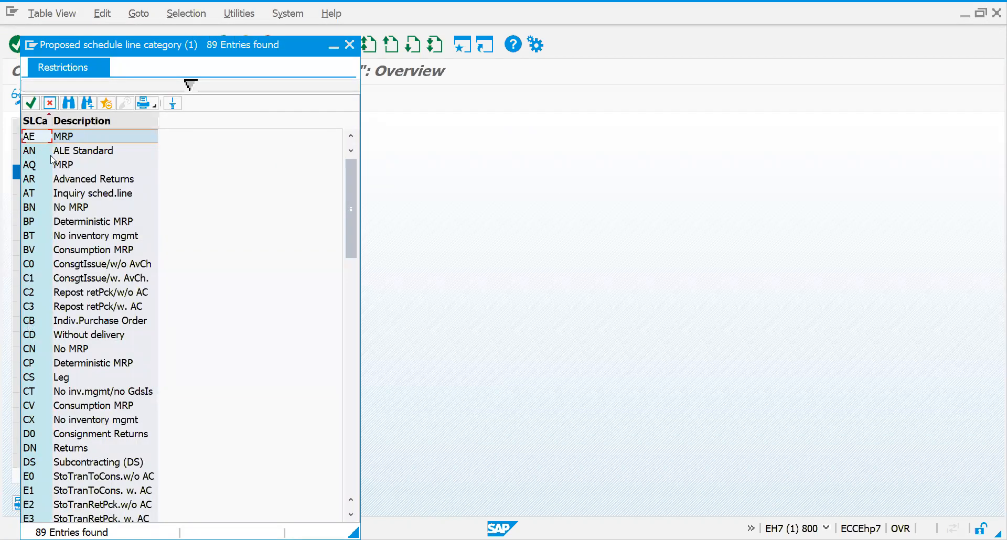
pyautogui.click(68, 411)
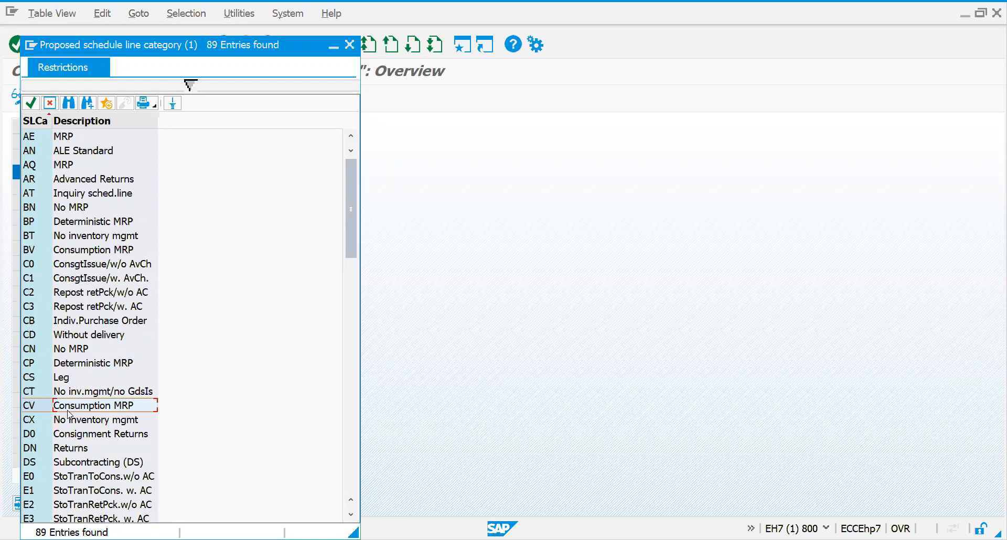
pyautogui.click(61, 383)
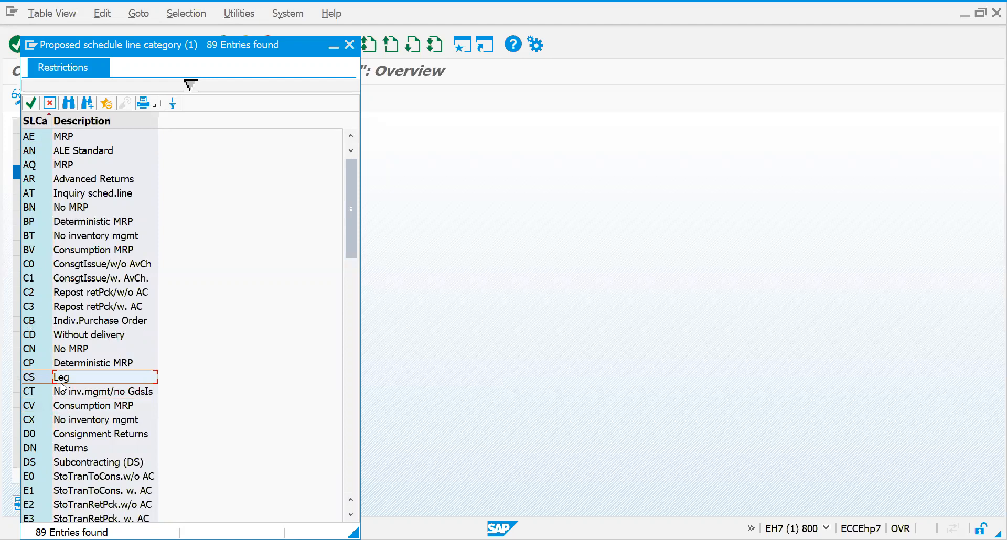
pyautogui.click(74, 368)
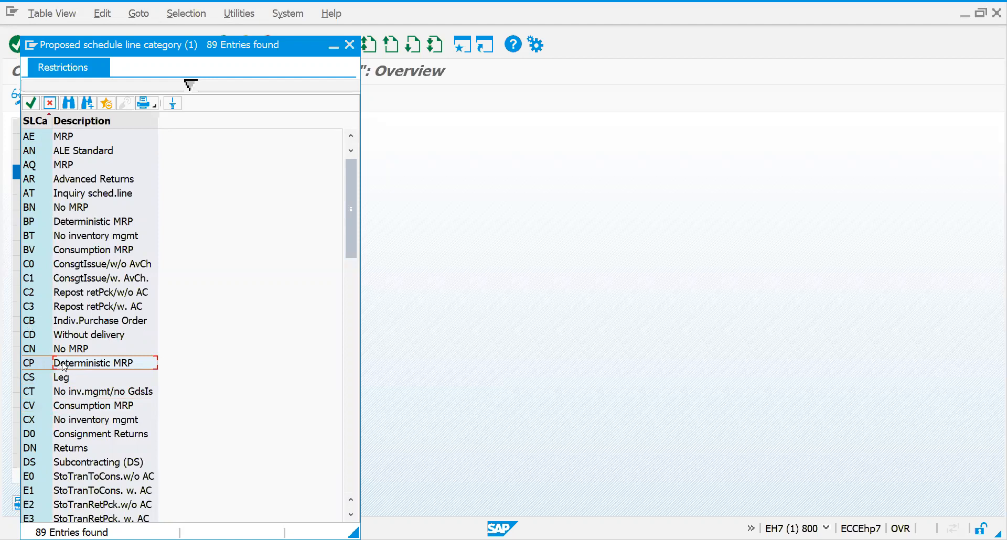
pyautogui.click(64, 352)
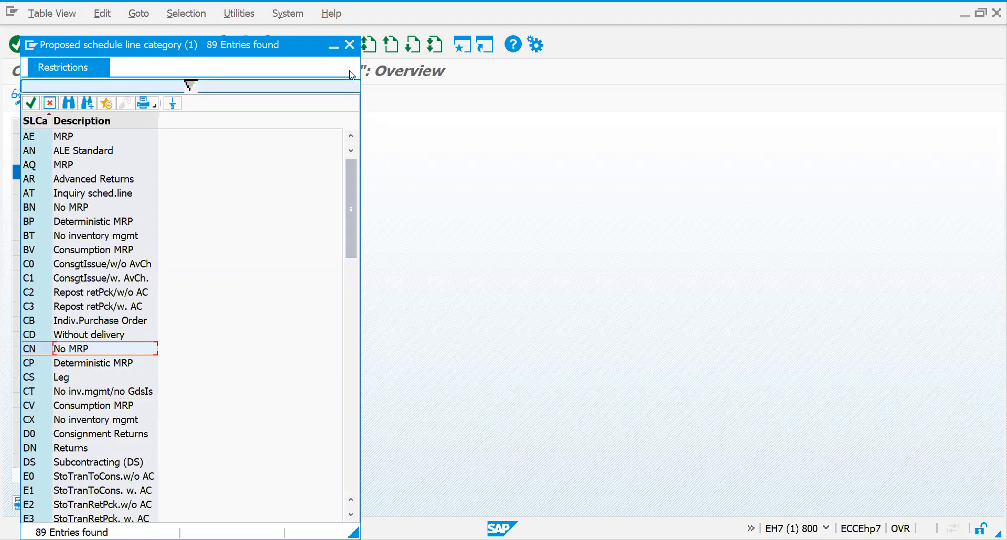
pyautogui.click(350, 46)
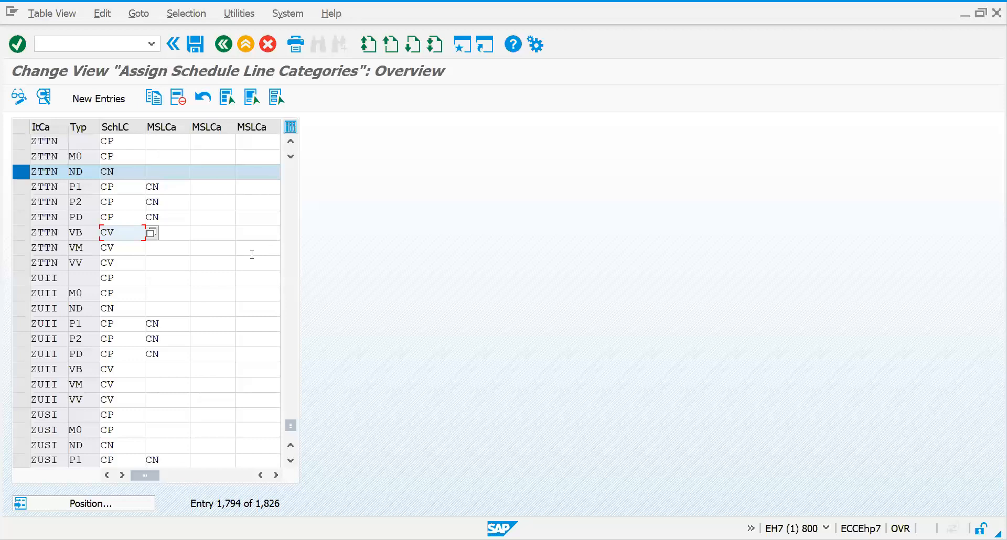
# Step: Review the ZTTN VB entry, clear the selection of the ND entry and check the P1 entry
pyautogui.click(84, 234)
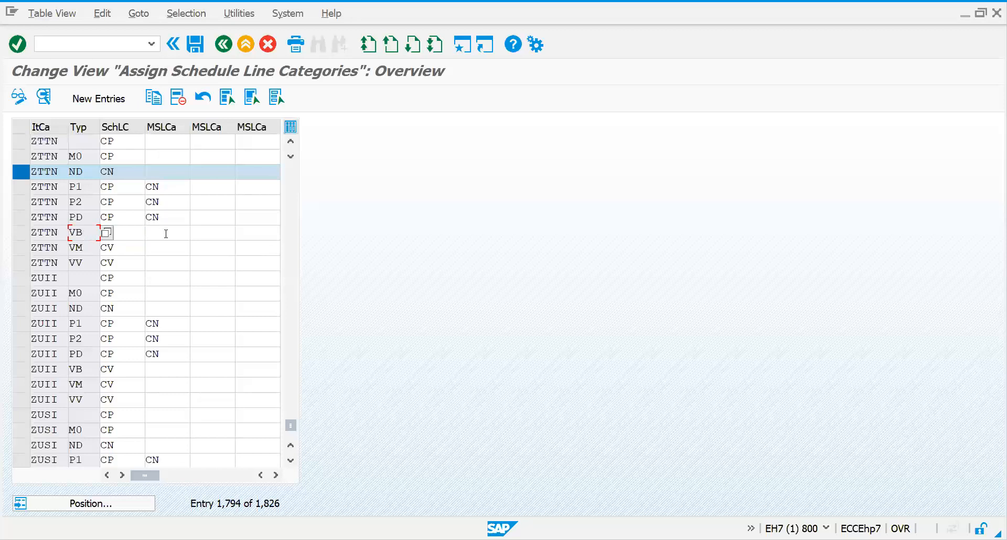
pyautogui.click(165, 233)
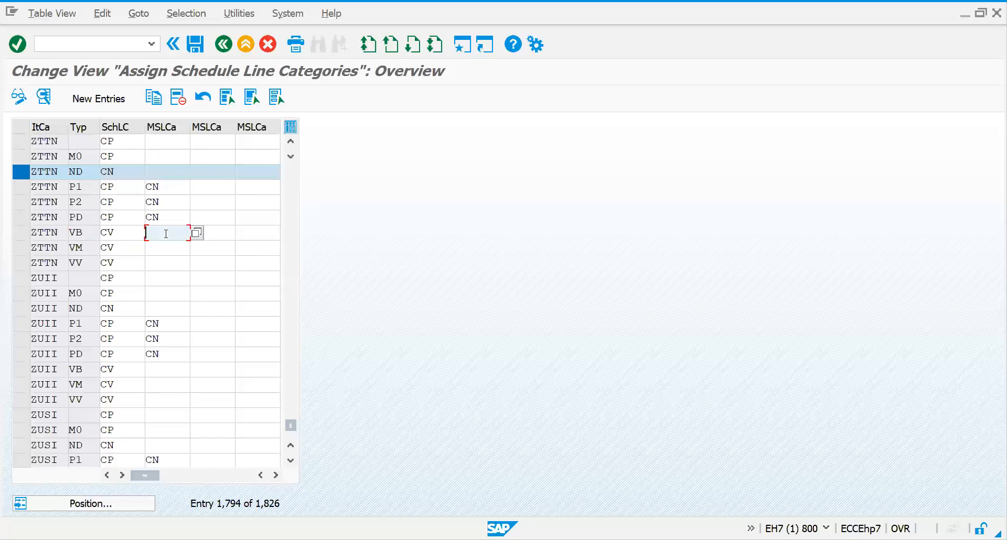
pyautogui.click(84, 235)
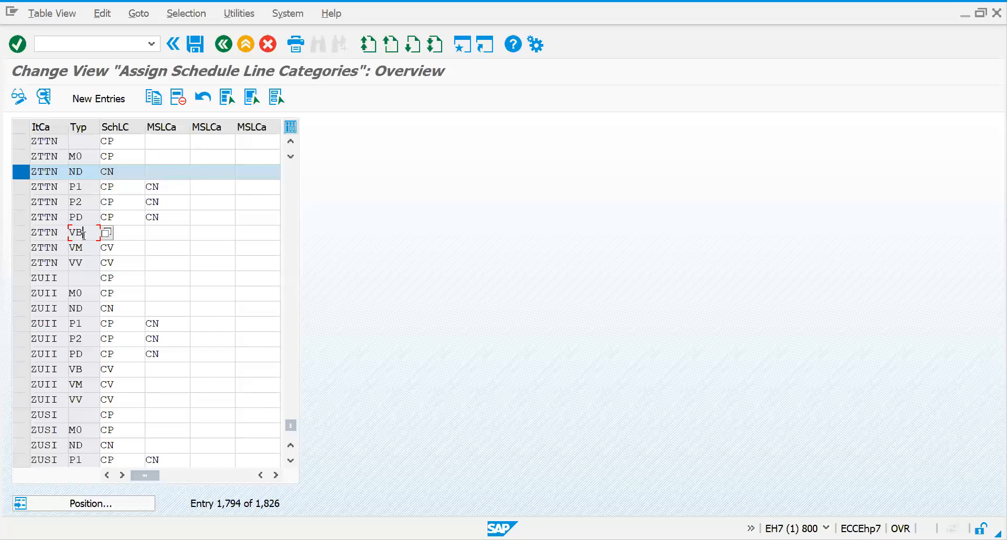
pyautogui.click(22, 172)
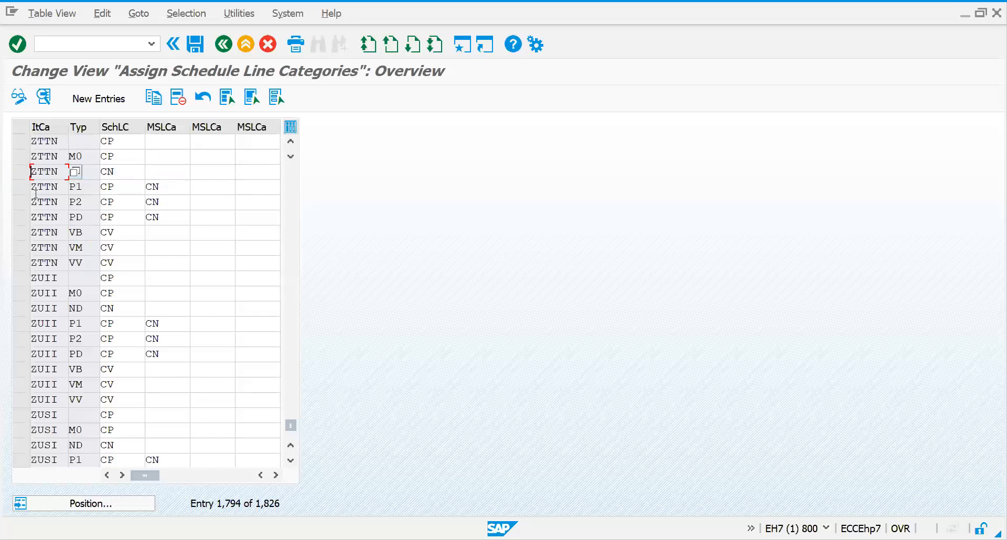
pyautogui.click(22, 189)
pyautogui.doubleClick(47, 186)
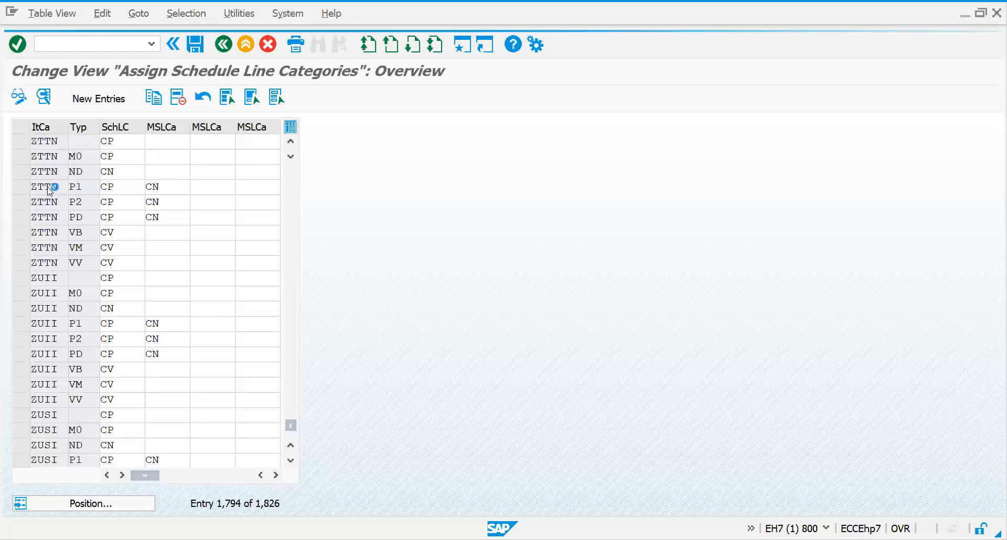
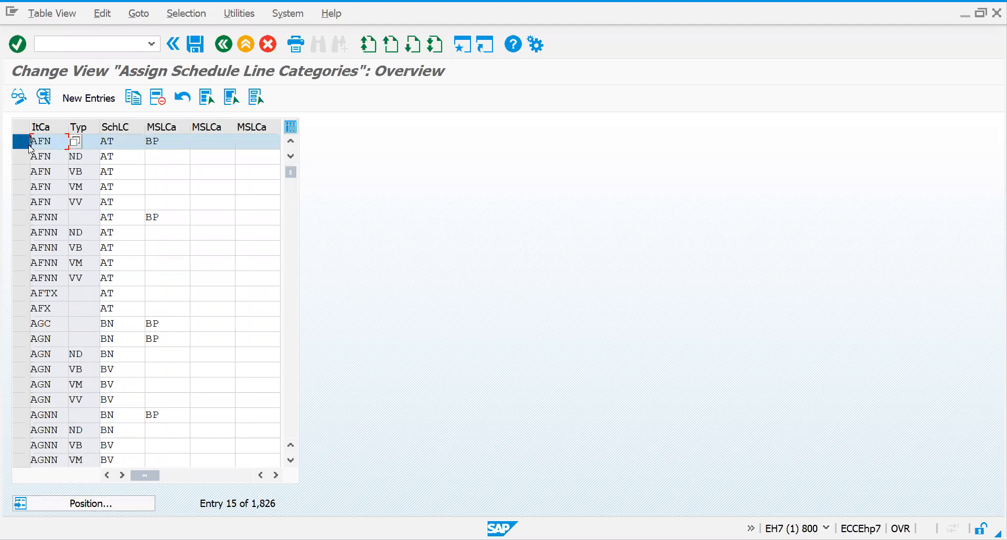
# Step: Check the schedule line categories proposed for AFN and AGN, and position the table at item category TAN to check its entries
pyautogui.click(118, 148)
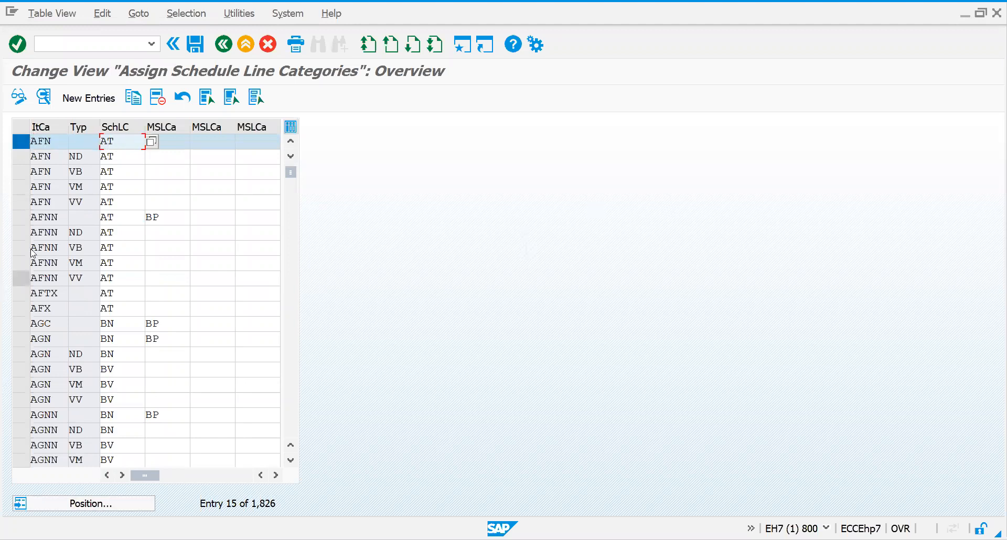
pyautogui.click(22, 341)
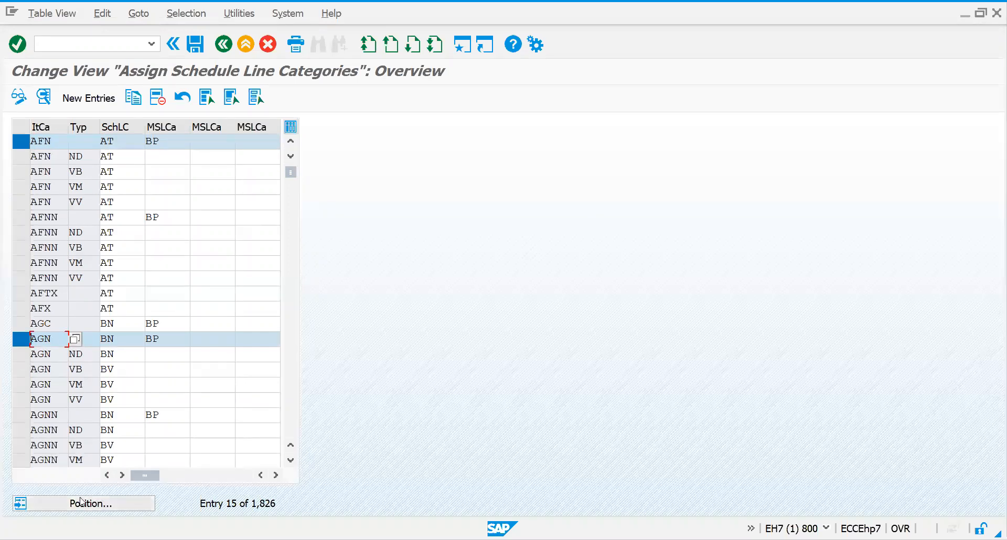
pyautogui.click(84, 507)
pyautogui.write('TAN')
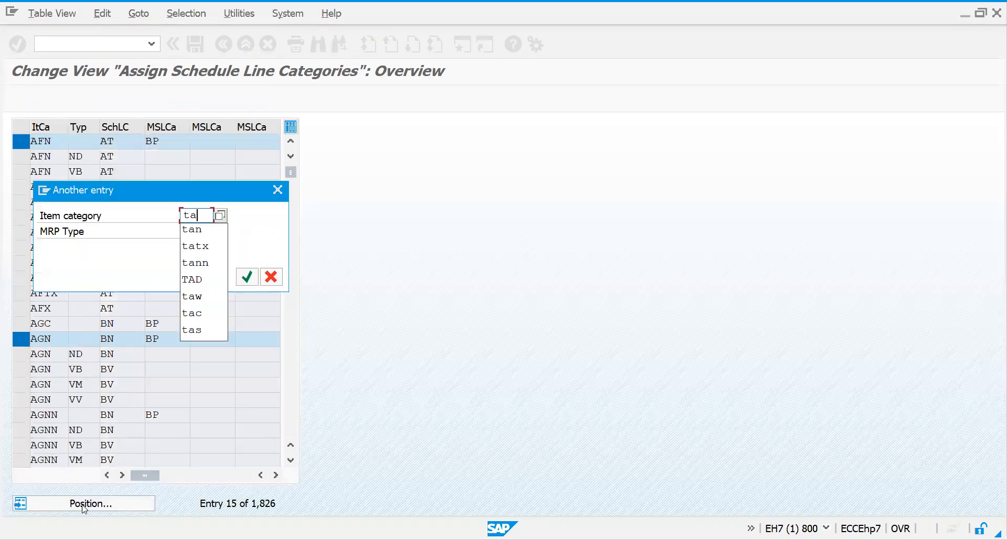
pyautogui.press('Return')
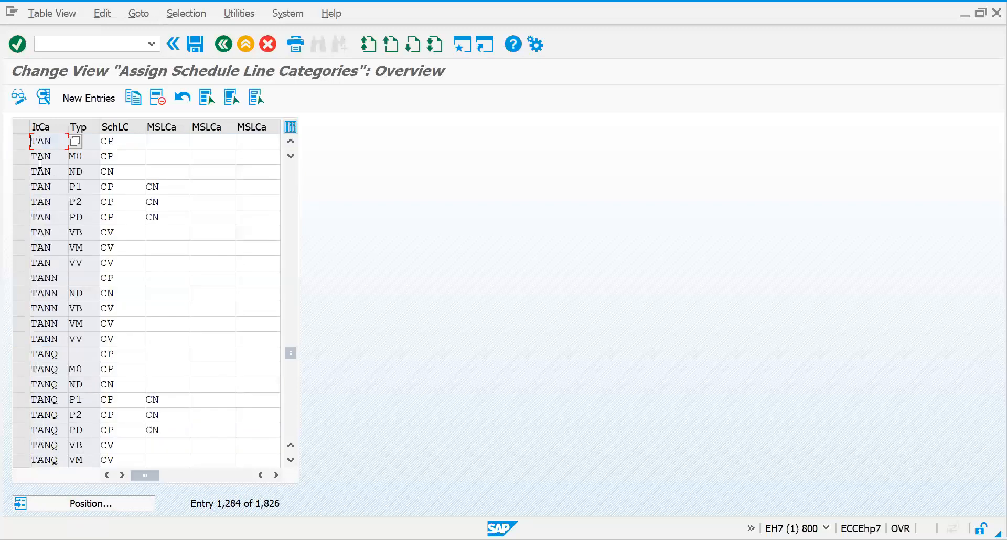
pyautogui.click(21, 142)
pyautogui.click(120, 147)
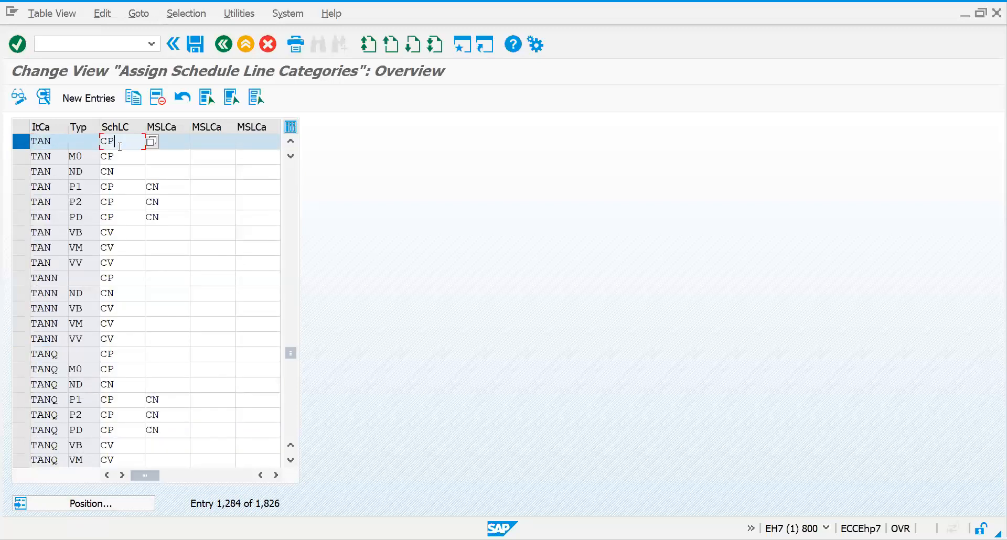
pyautogui.click(120, 173)
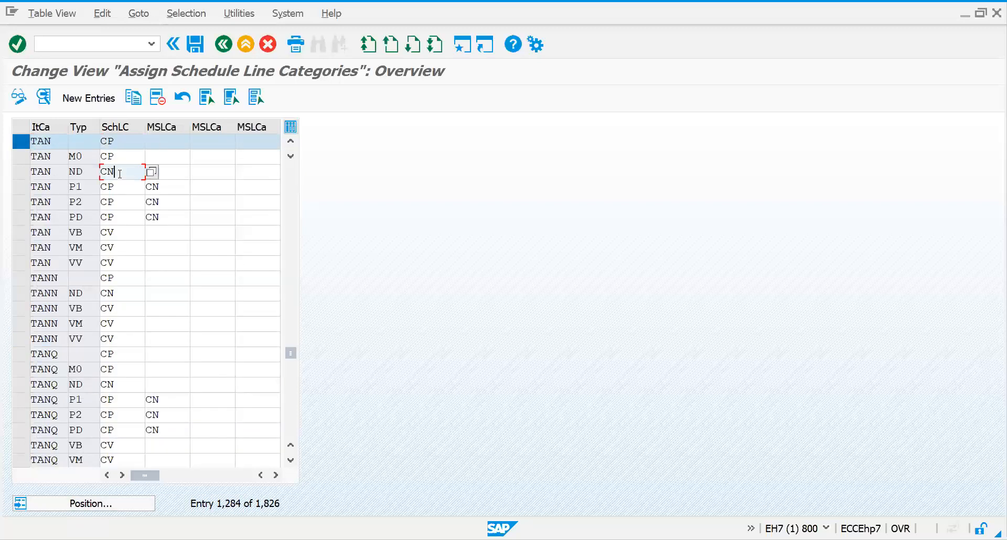
pyautogui.click(114, 234)
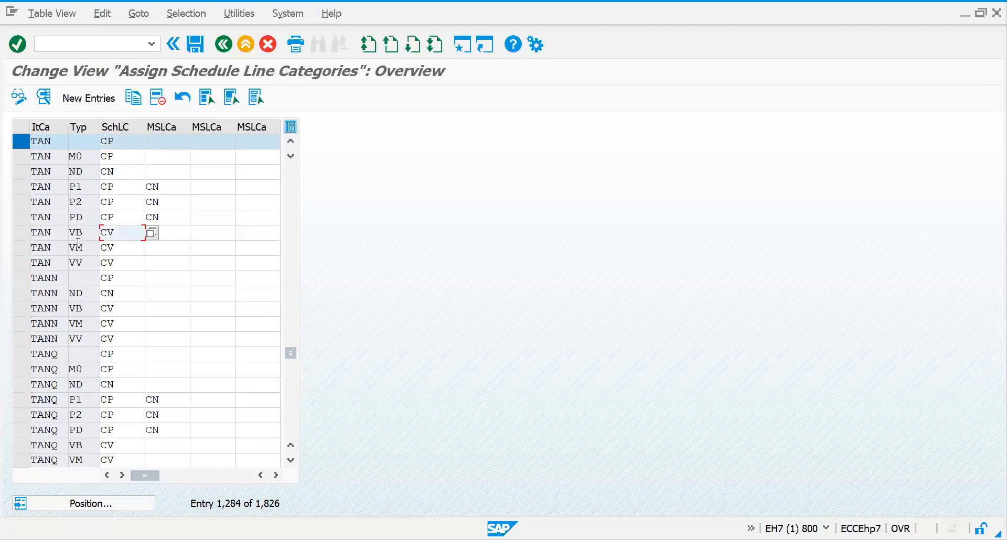
# Step: Position the table at item category TANN and review its proposed schedule line categories
pyautogui.click(77, 504)
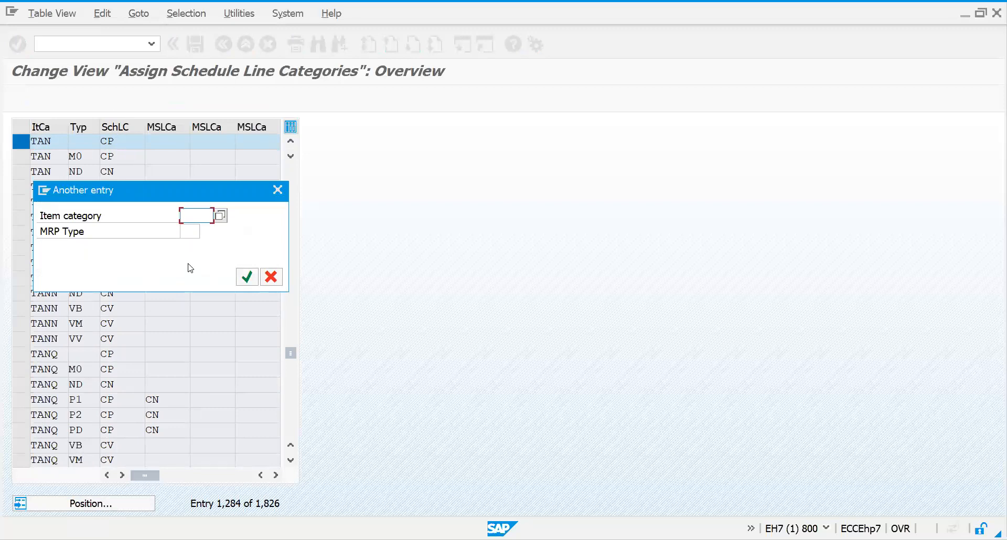
pyautogui.write('tann')
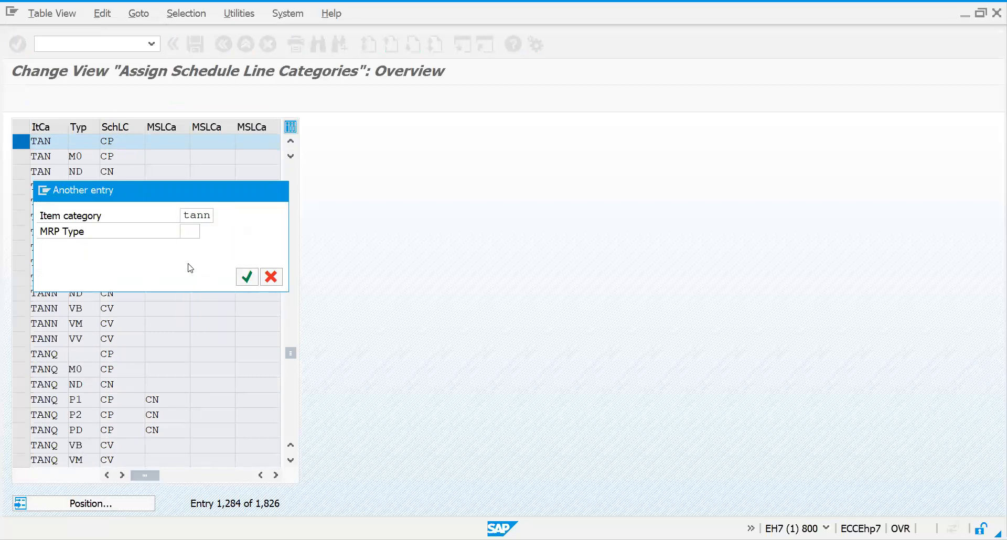
pyautogui.press('Return')
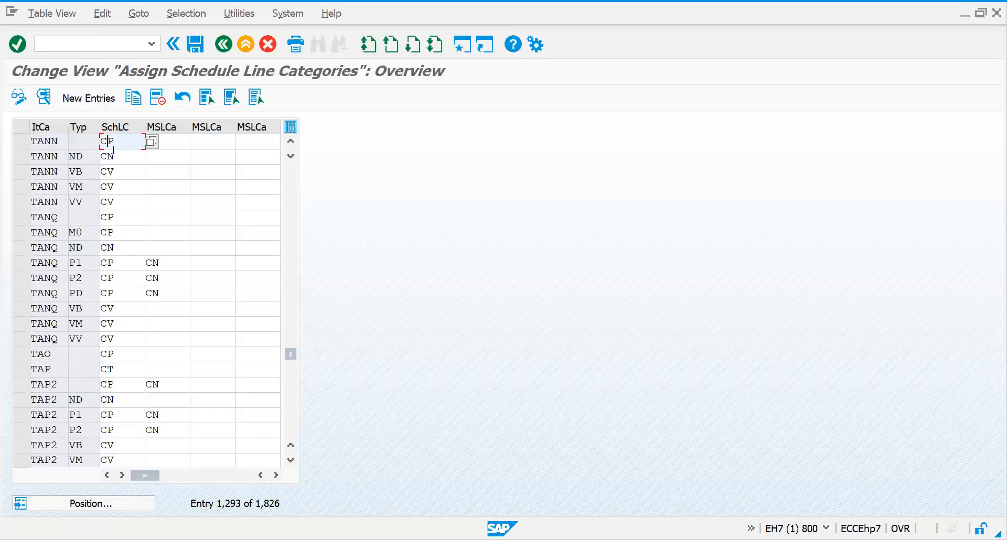
pyautogui.click(115, 175)
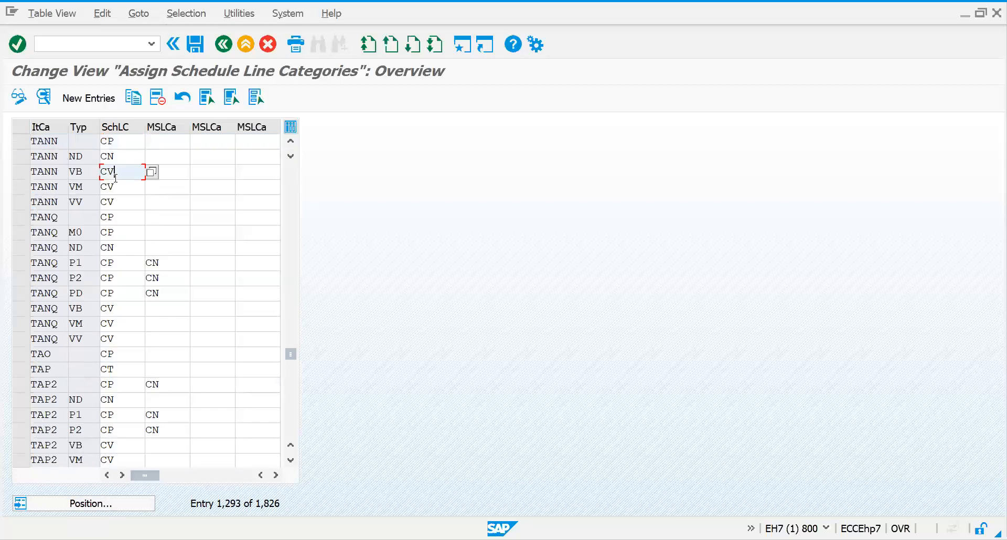
pyautogui.click(115, 155)
pyautogui.click(115, 144)
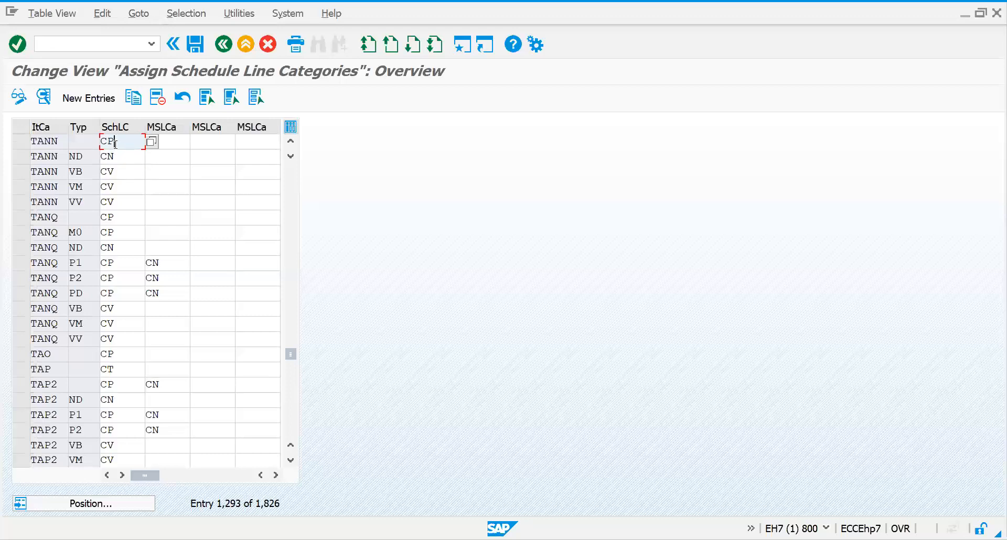
pyautogui.click(111, 186)
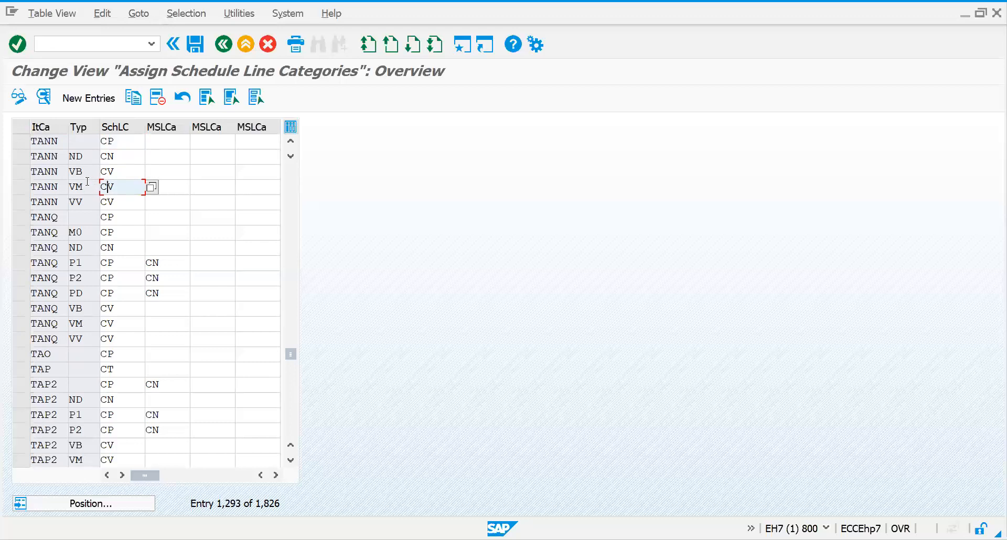
# Step: Match the TANN MRP types ND, VB, VM and VV with their proposed schedule line categories
pyautogui.click(80, 157)
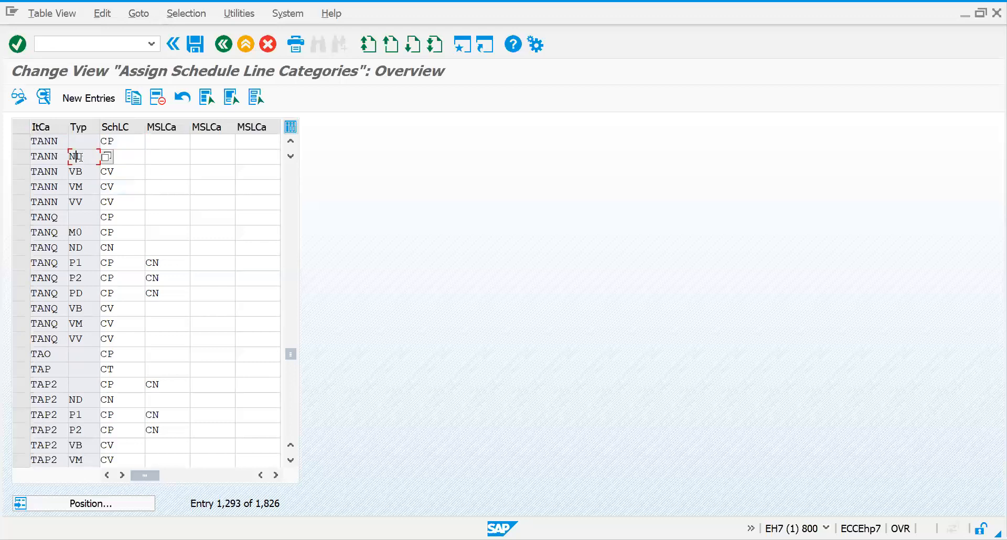
pyautogui.click(127, 157)
pyautogui.click(79, 172)
pyautogui.click(126, 171)
pyautogui.click(129, 188)
pyautogui.click(82, 204)
pyautogui.click(133, 204)
pyautogui.write('CV')
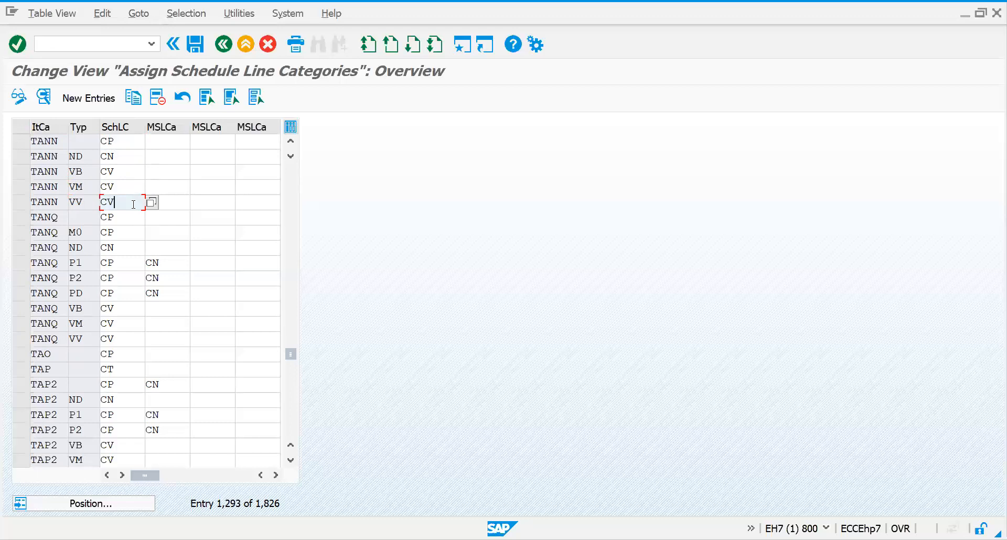
# Step: Start inquiry creation with transaction VA11 and set the inquiry type to IN
pyautogui.click(105, 39)
pyautogui.write('/nva11')
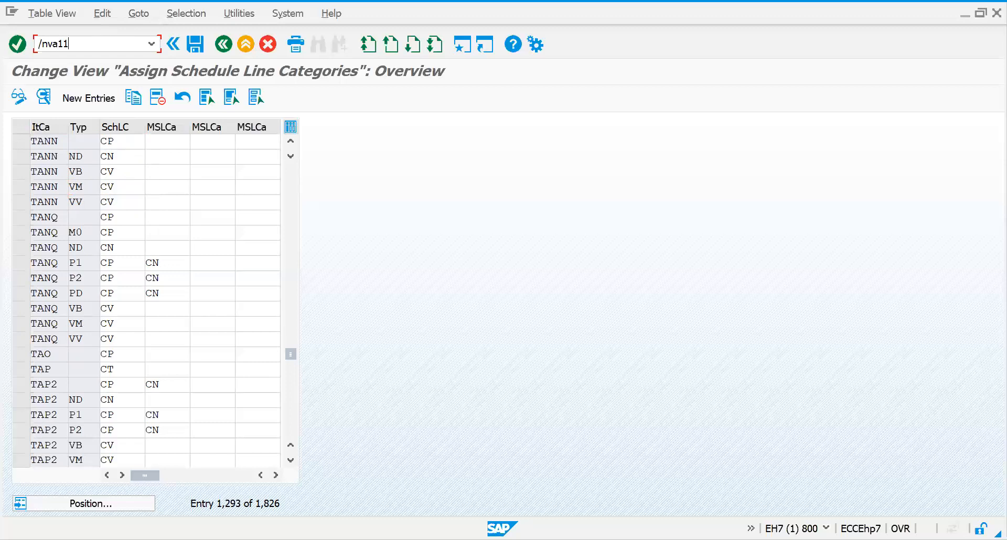
pyautogui.press('Return')
pyautogui.write('ZOR1')
pyautogui.press('Tab')
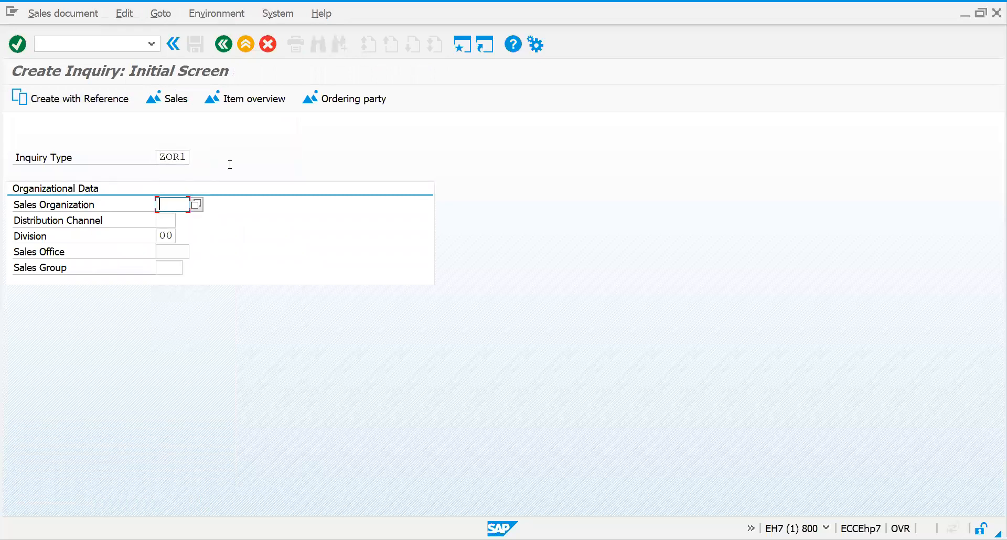
pyautogui.doubleClick(163, 157)
pyautogui.write('in')
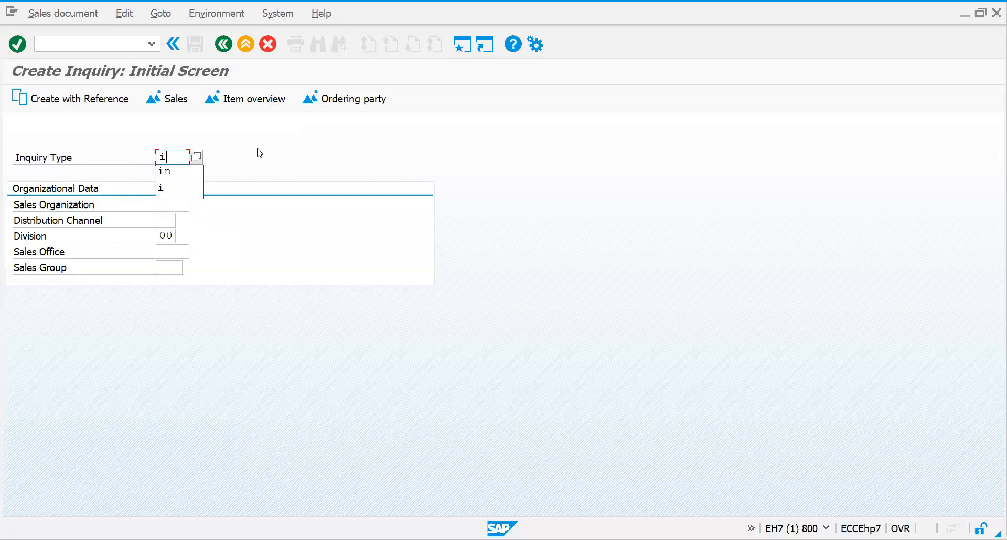
# Step: Fill in the inquiry's sales organization, distribution channel and division, and continue to the overview
pyautogui.click(166, 201)
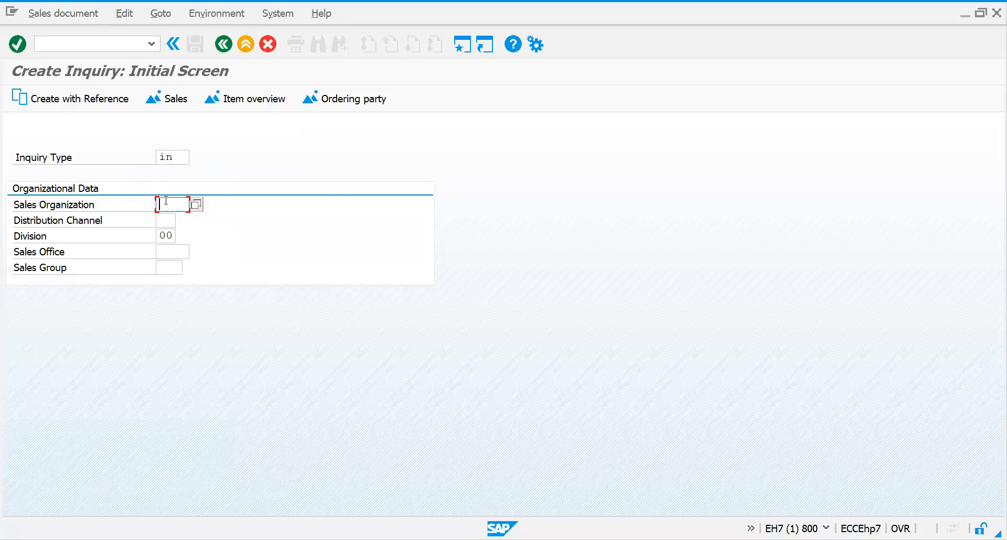
pyautogui.press('Down')
pyautogui.press('Tab')
pyautogui.write('GR')
pyautogui.press('Tab')
pyautogui.press('BackSpace')
pyautogui.press('BackSpace')
pyautogui.press('Down')
pyautogui.press('Return')
# Step: Enter the sold-to party's customer number in the inquiry and accept the preselected ship-to party
pyautogui.press('BackSpace')
pyautogui.press('Down')
pyautogui.press('Return')
pyautogui.press('Return')
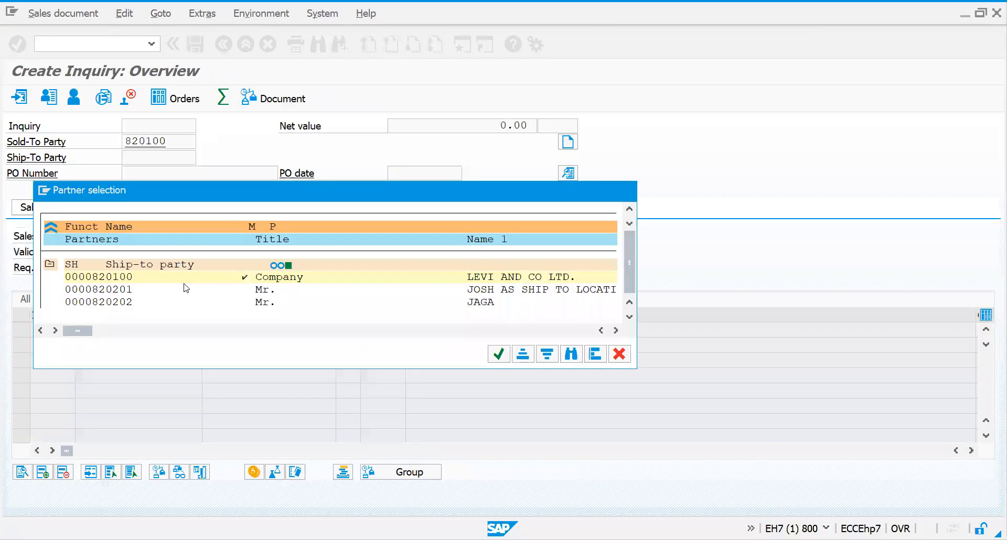
pyautogui.press('Return')
# Step: Add material 200 with an order quantity of 1 as the inquiry's first item
pyautogui.write('200')
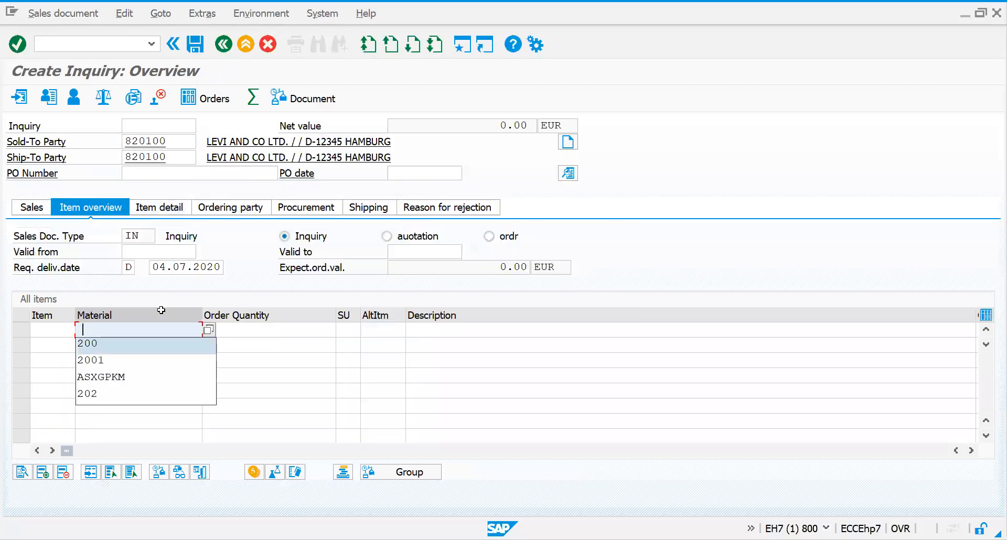
pyautogui.press('Tab')
pyautogui.write('1')
pyautogui.press('Return')
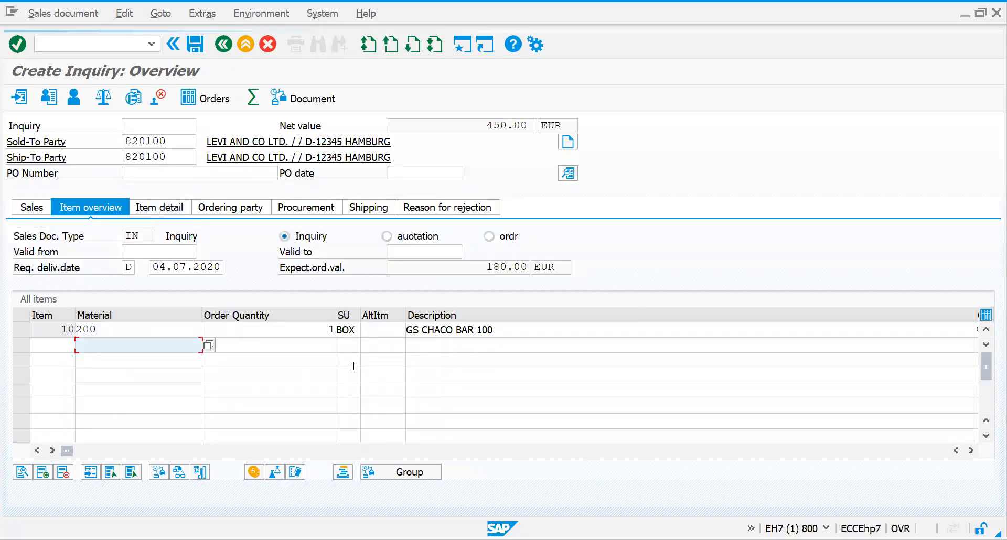
# Step: Open the schedule lines of the inquiry's item 10 and check its schedule line category
pyautogui.doubleClick(305, 329)
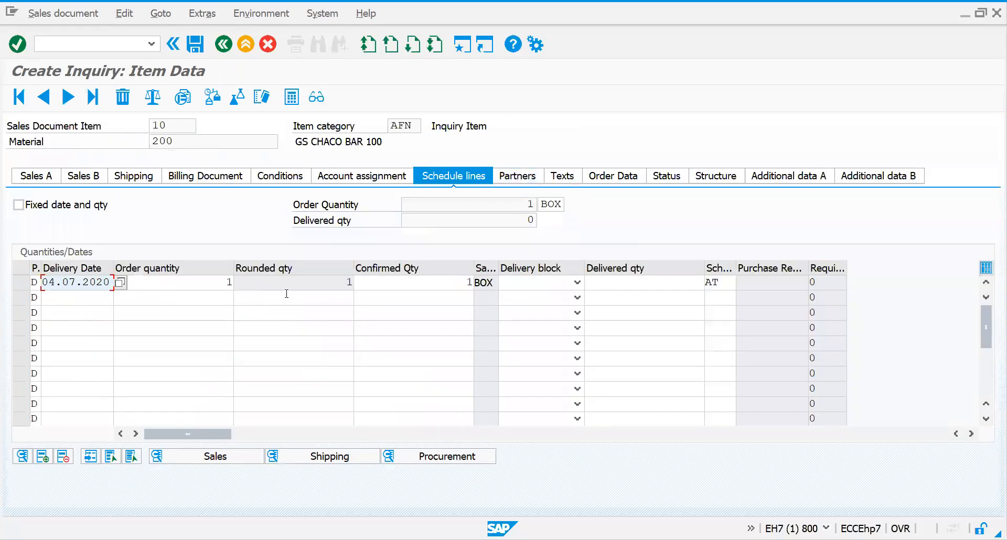
pyautogui.doubleClick(724, 284)
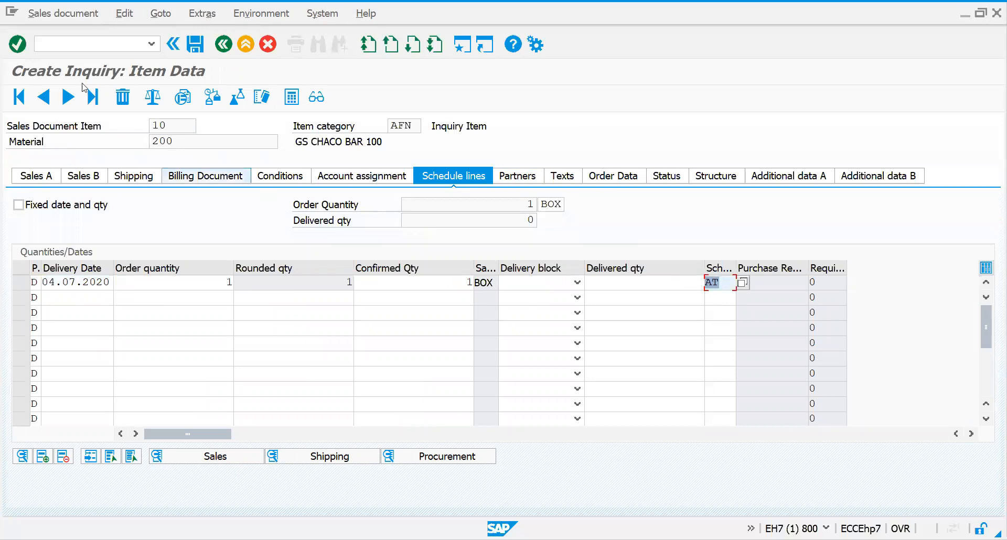
# Step: Start quotation creation with transaction VA21, set the quotation type to QT and continue to the overview
pyautogui.click(65, 48)
pyautogui.write('/nva21')
pyautogui.press('Return')
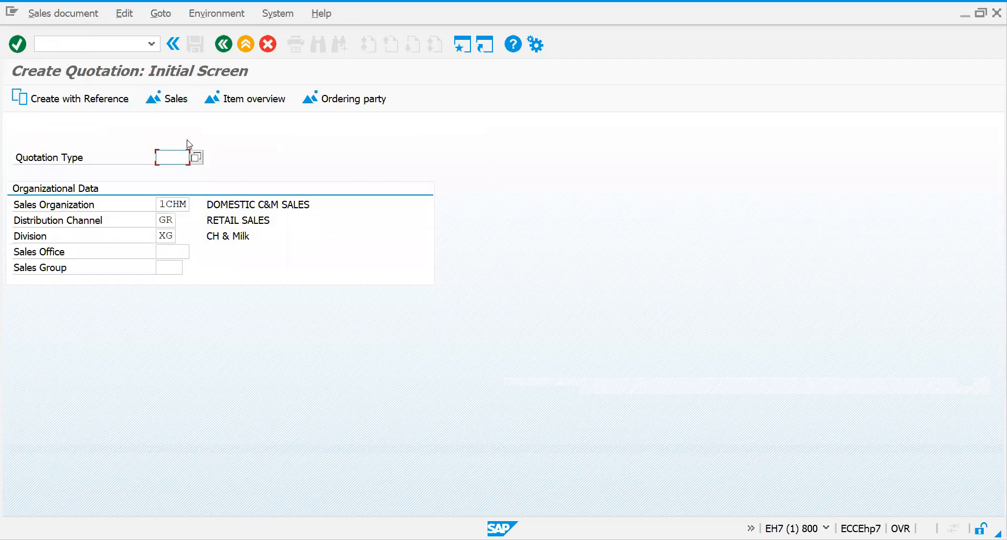
pyautogui.write('qt')
pyautogui.press('Return')
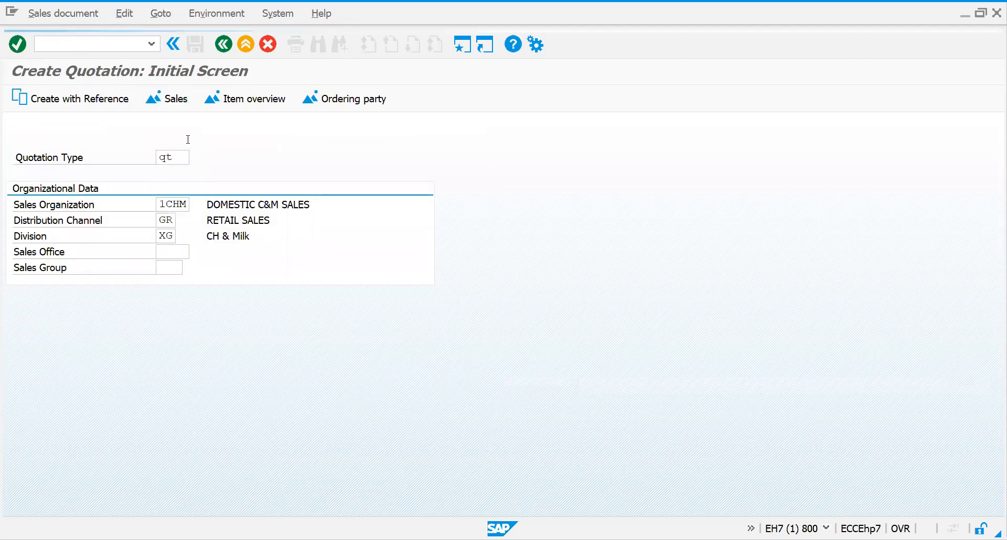
# Step: Enter the sold-to party's customer number in the quotation and accept the preselected ship-to party
pyautogui.press('space')
pyautogui.press('Down')
pyautogui.press('Return')
pyautogui.press('Return')
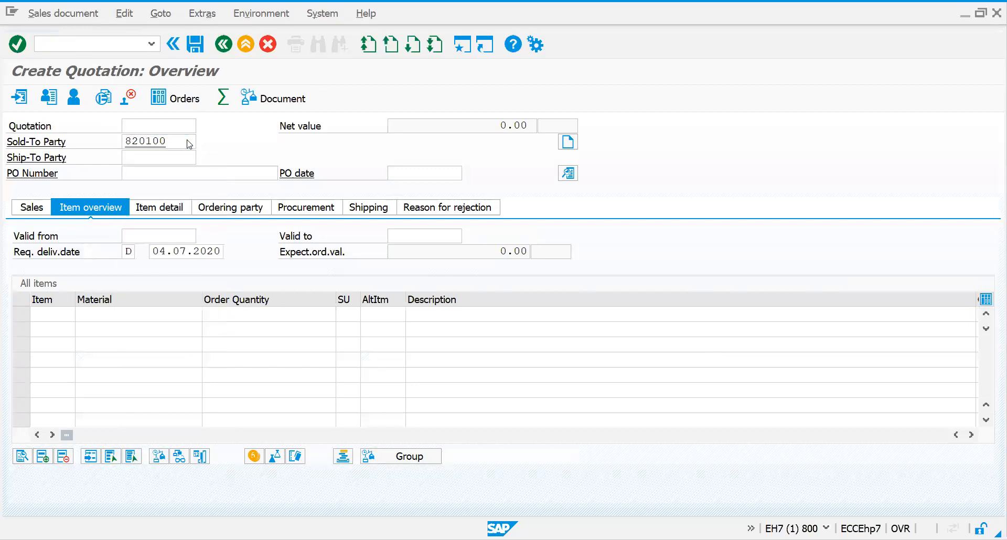
pyautogui.press('Return')
# Step: Add material 200 with an order quantity of 1 as the quotation's first item
pyautogui.press('space')
pyautogui.press('Down')
pyautogui.press('Return')
pyautogui.press('Tab')
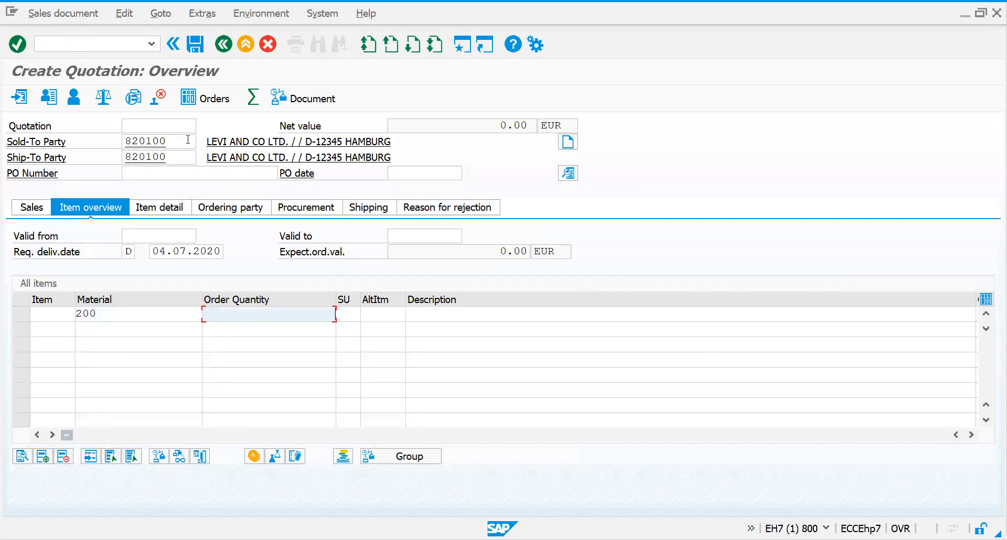
pyautogui.write('1')
pyautogui.press('Return')
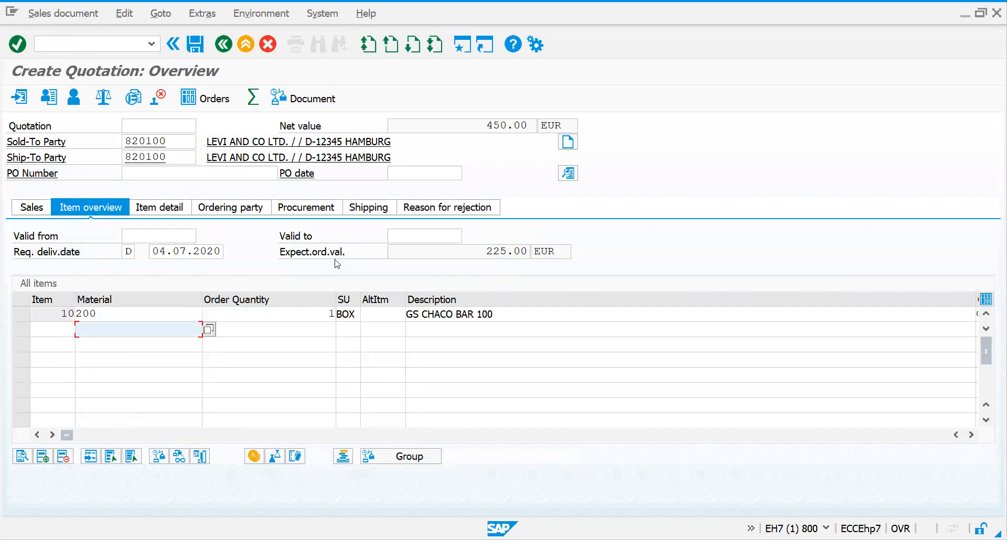
# Step: Open the quotation item's details and examine its schedule lines
pyautogui.doubleClick(472, 315)
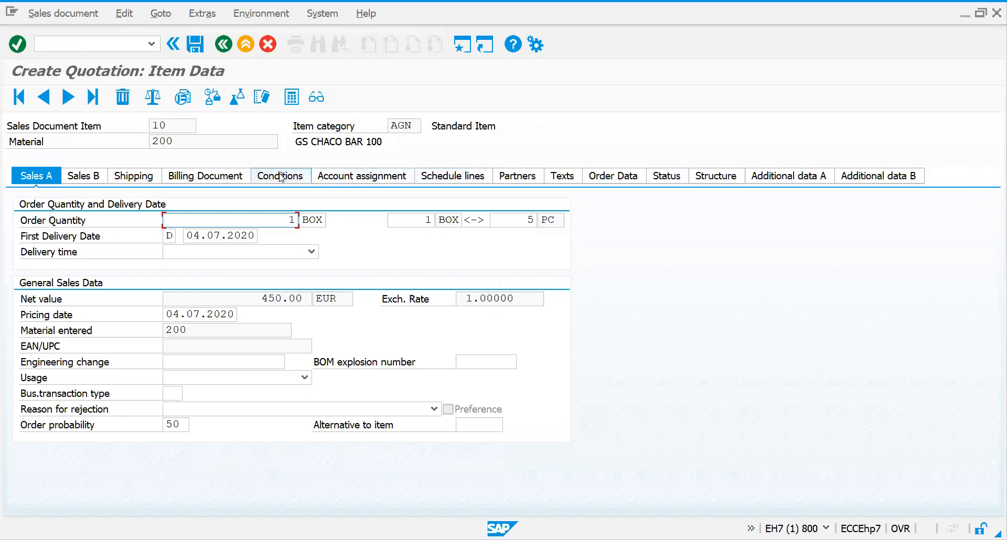
pyautogui.click(442, 177)
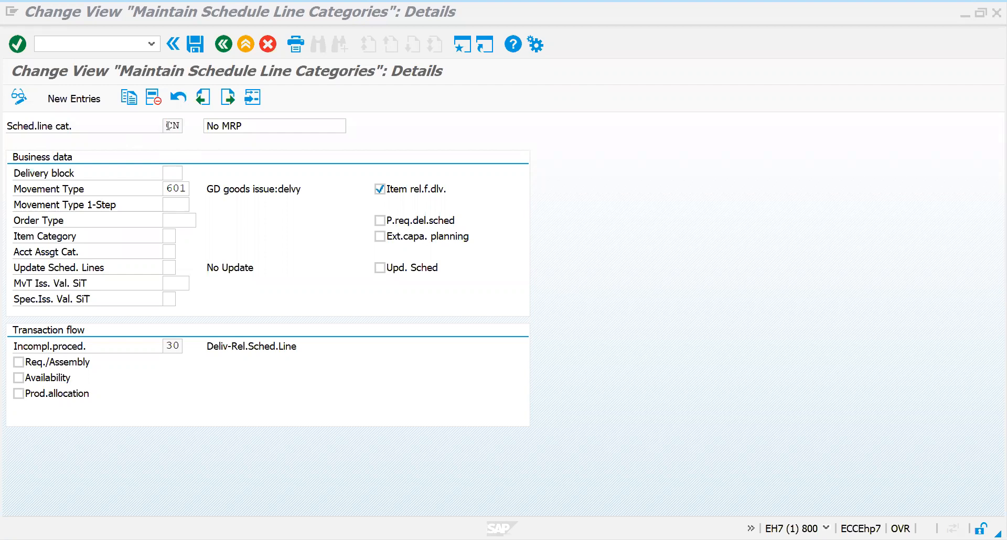
# Step: Open the schedule line category assignments with transaction VOV5, go to item category ZTTN and examine its entry for MRP type ND
pyautogui.click(203, 128)
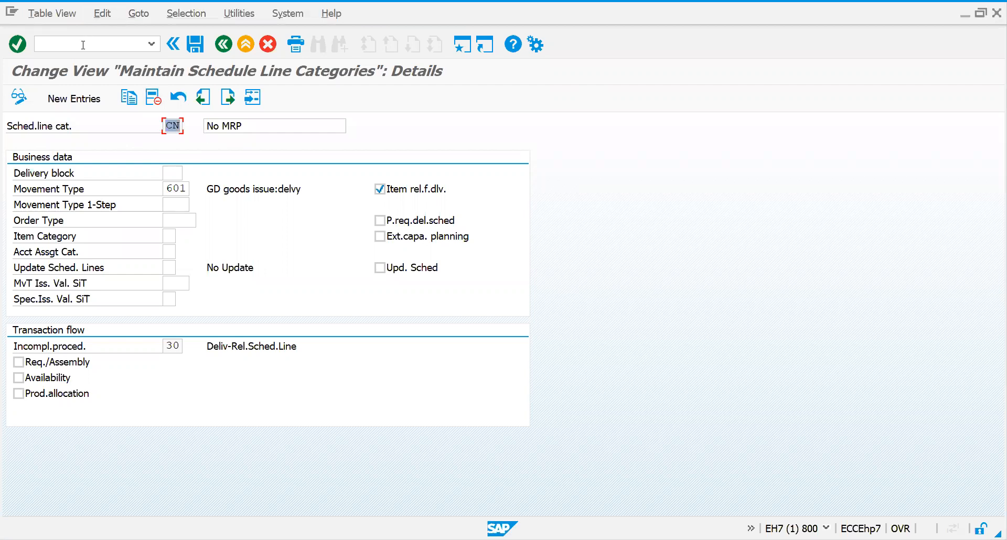
pyautogui.hotkey('ctrl', '/')
pyautogui.write('/nvov5')
pyautogui.press('Return')
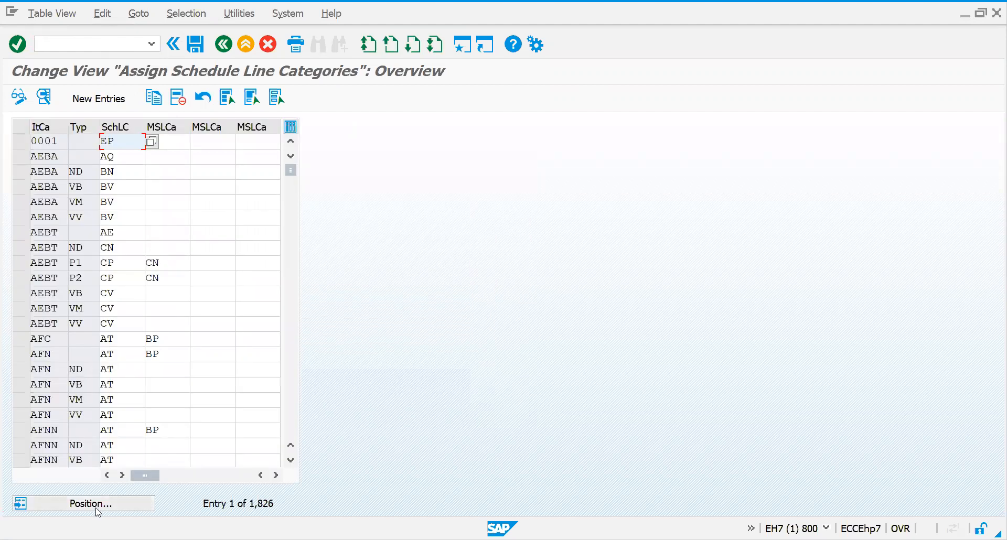
pyautogui.click(97, 509)
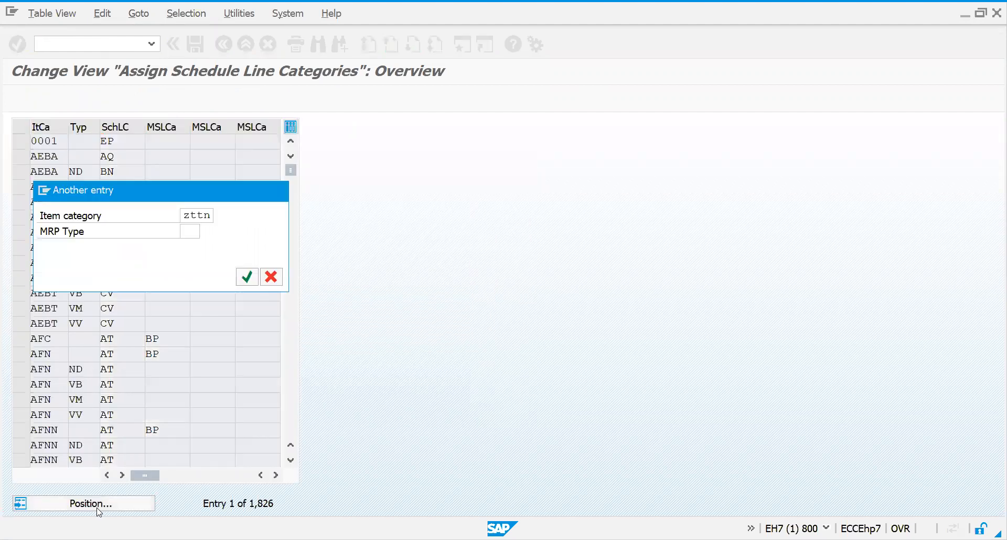
pyautogui.press('Return')
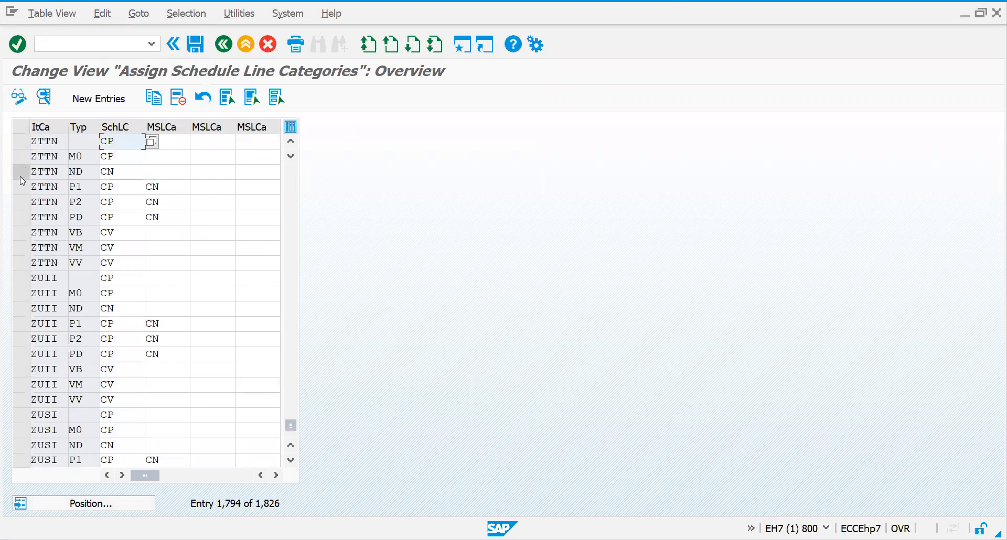
pyautogui.click(20, 177)
pyautogui.click(86, 178)
pyautogui.moveTo(84, 170); pyautogui.dragTo(69, 172)
# Step: Start sales order creation with transaction VA01, set the order type to ZOR1 and continue to the overview
pyautogui.click(46, 46)
pyautogui.write('/nva01')
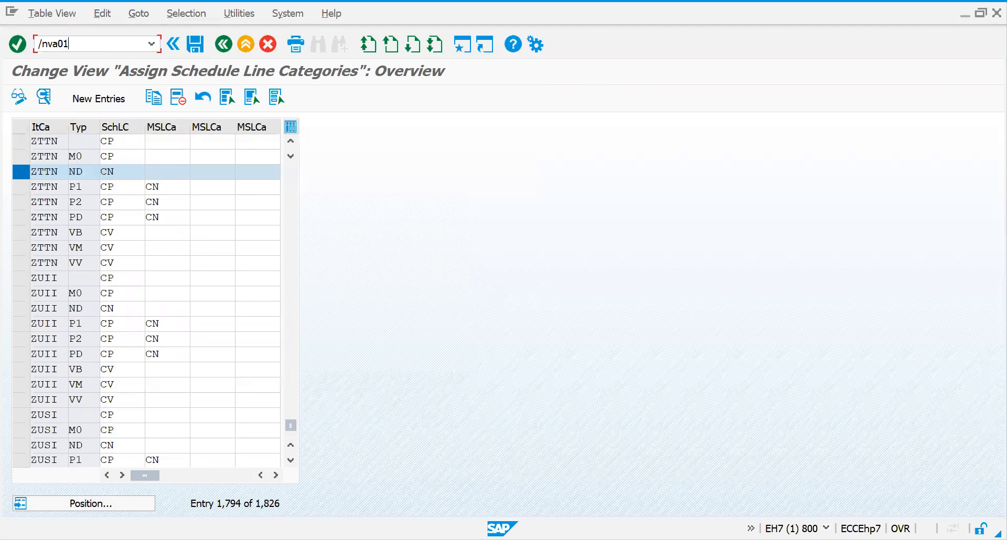
pyautogui.press('Return')
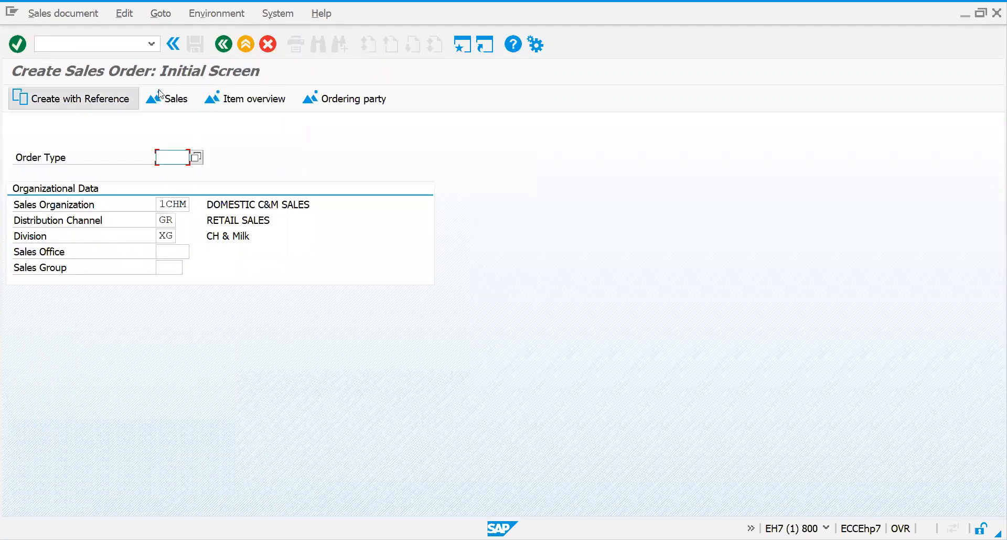
pyautogui.write('qt')
pyautogui.press('Return')
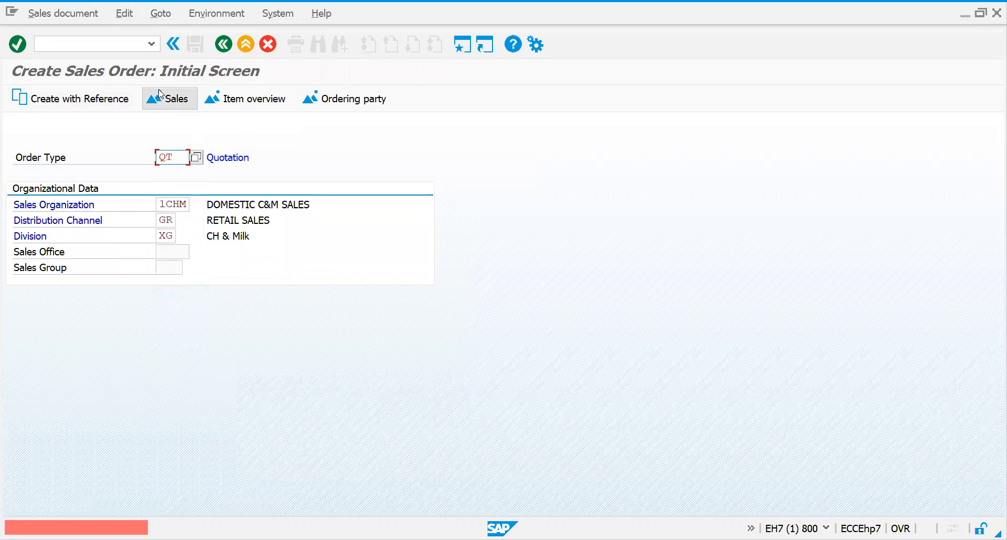
pyautogui.write('zor1')
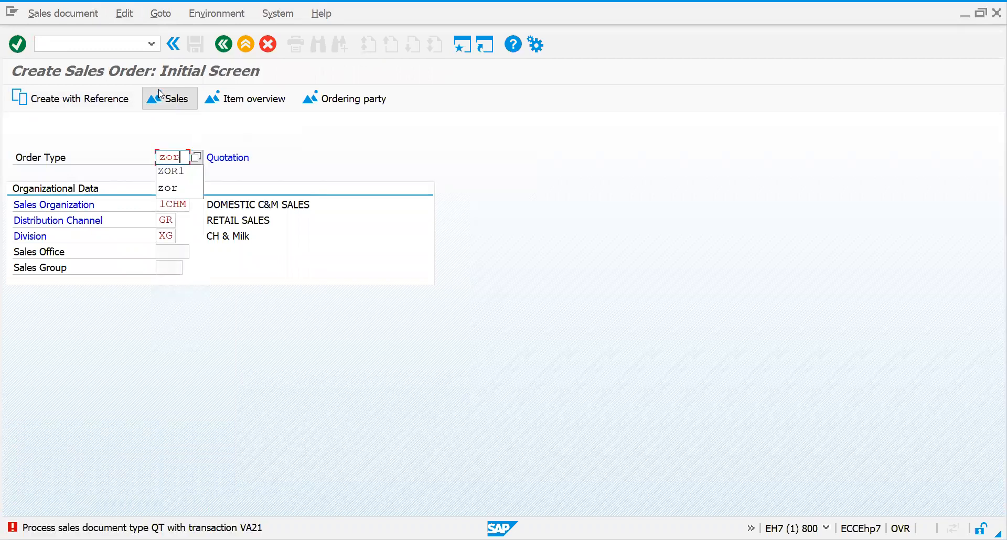
pyautogui.press('Return')
# Step: Enter the sold-to party's customer number in the sales order and accept the preselected ship-to party
pyautogui.press('Down')
pyautogui.press('Return')
pyautogui.press('Return')
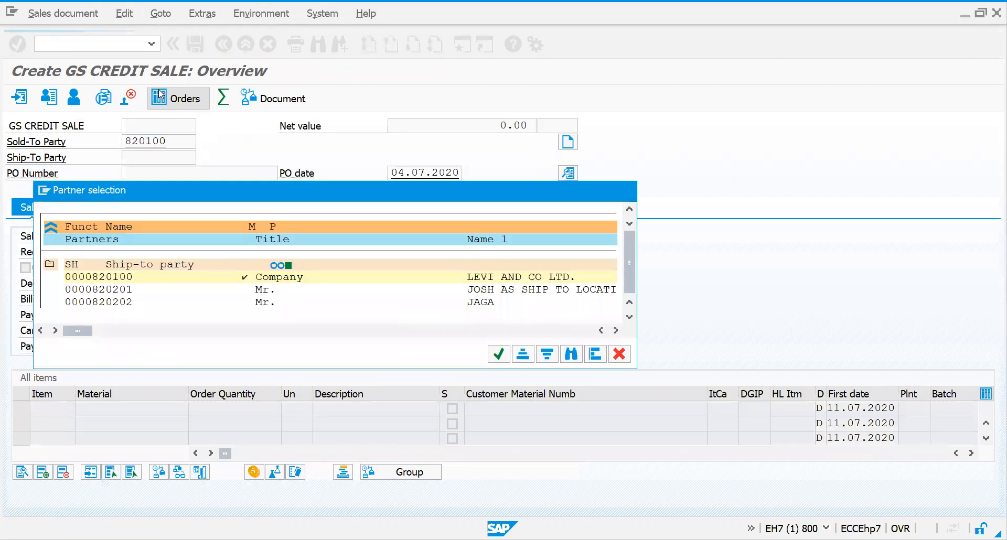
pyautogui.press('Return')
# Step: Add material 200 with an order quantity of 1 as the sales order's first item
pyautogui.write('200')
pyautogui.press('Tab')
pyautogui.write('1')
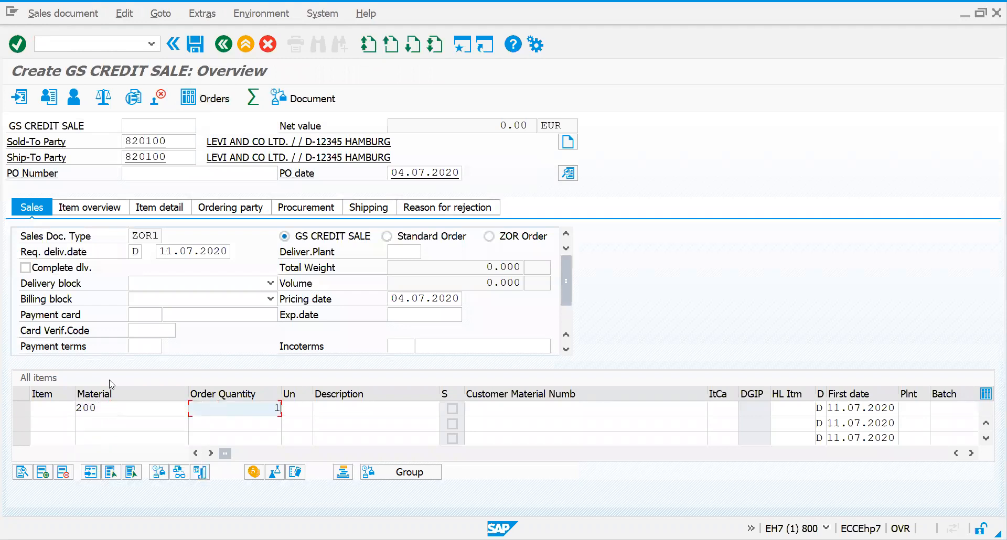
pyautogui.press('Return')
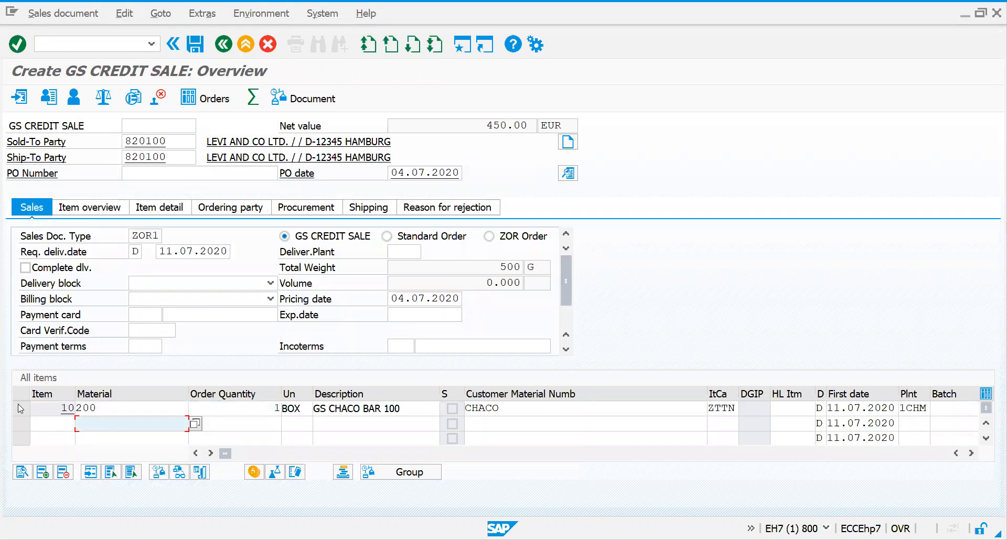
# Step: Display the material master from order item 10 and check the MRP type in its MRP 1 view for plant 1CHM, storage location SALE
pyautogui.click(20, 408)
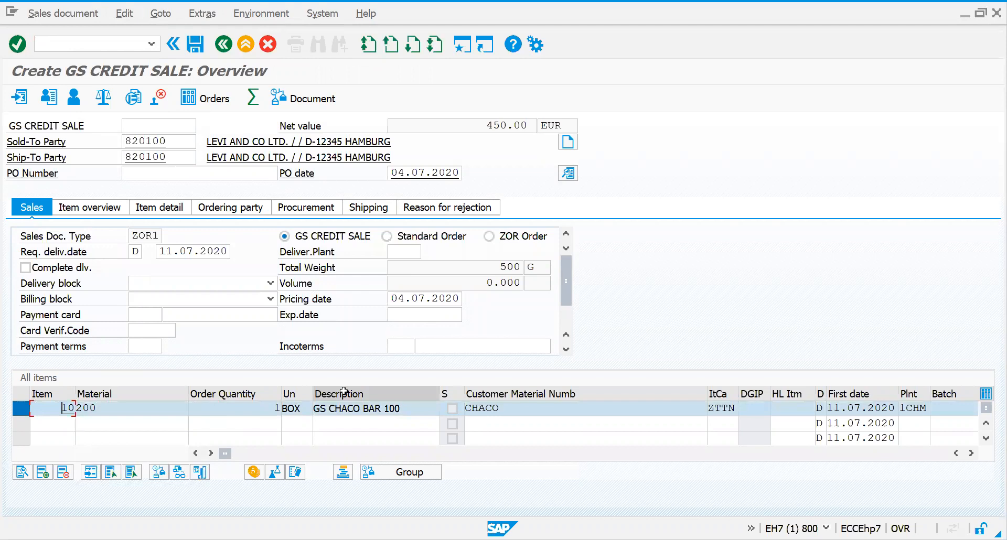
pyautogui.hotkey('ctrl', 'shift', 'F5')
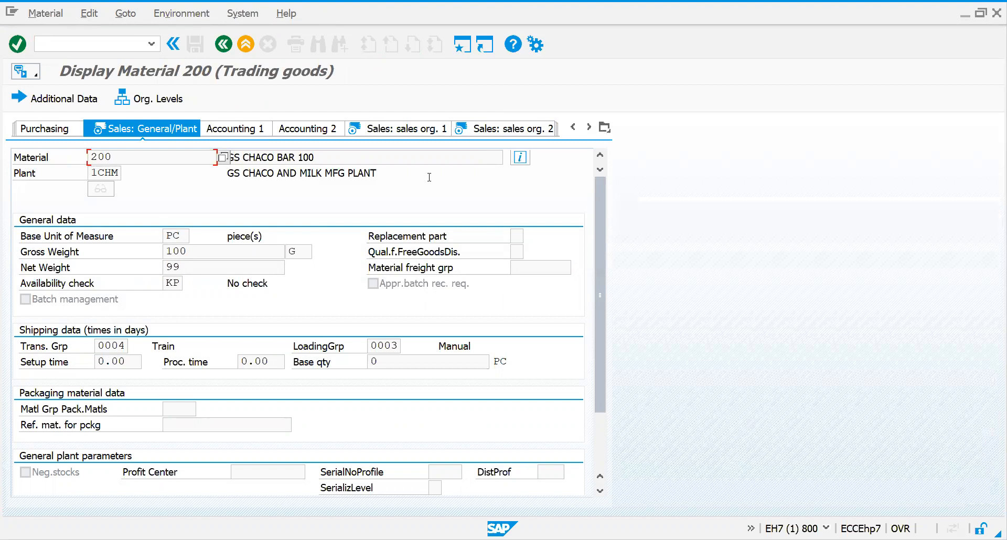
pyautogui.click(396, 131)
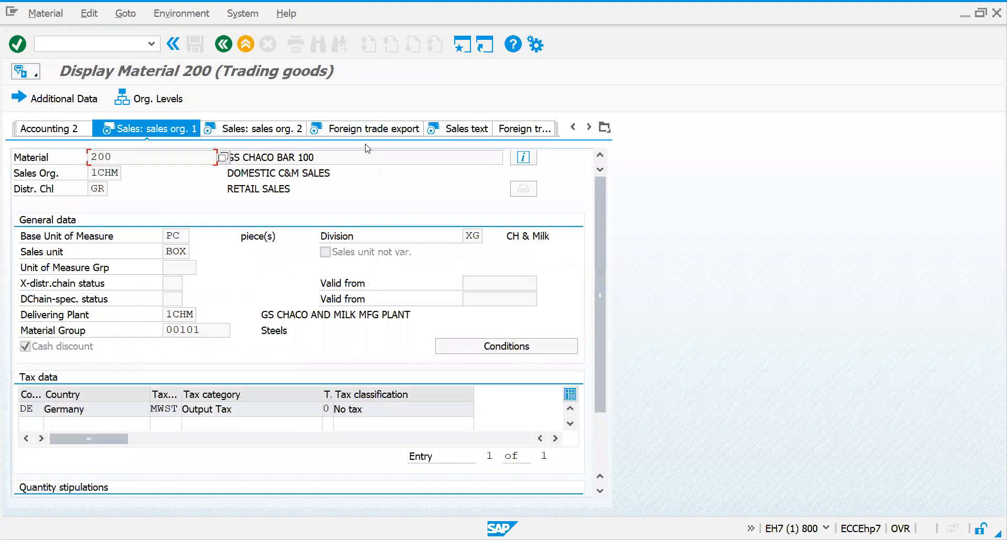
pyautogui.click(605, 128)
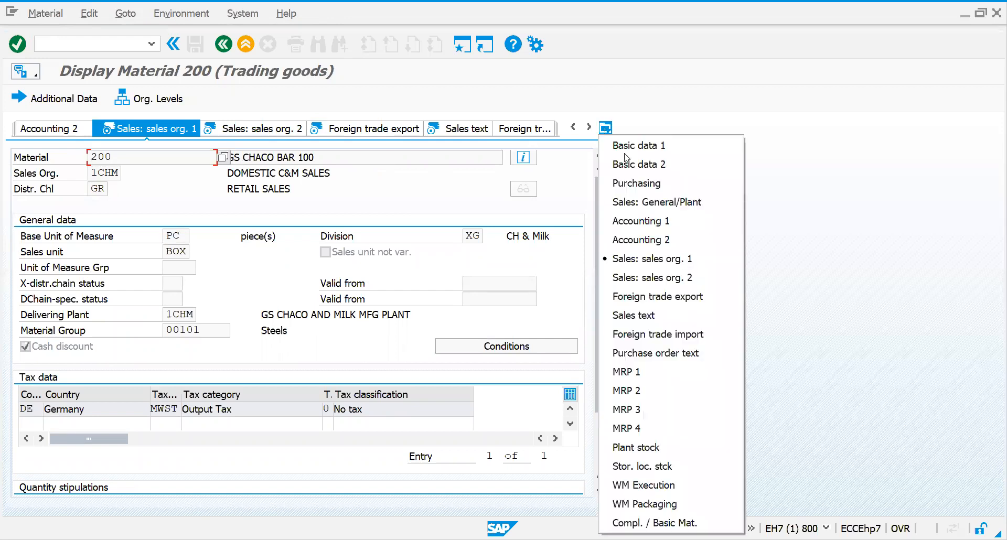
pyautogui.click(627, 373)
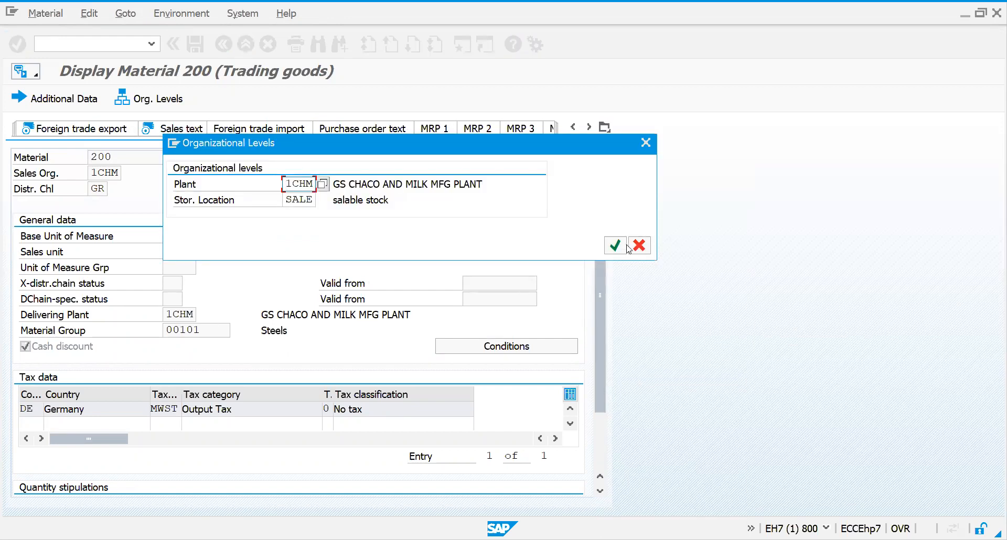
pyautogui.press('Return')
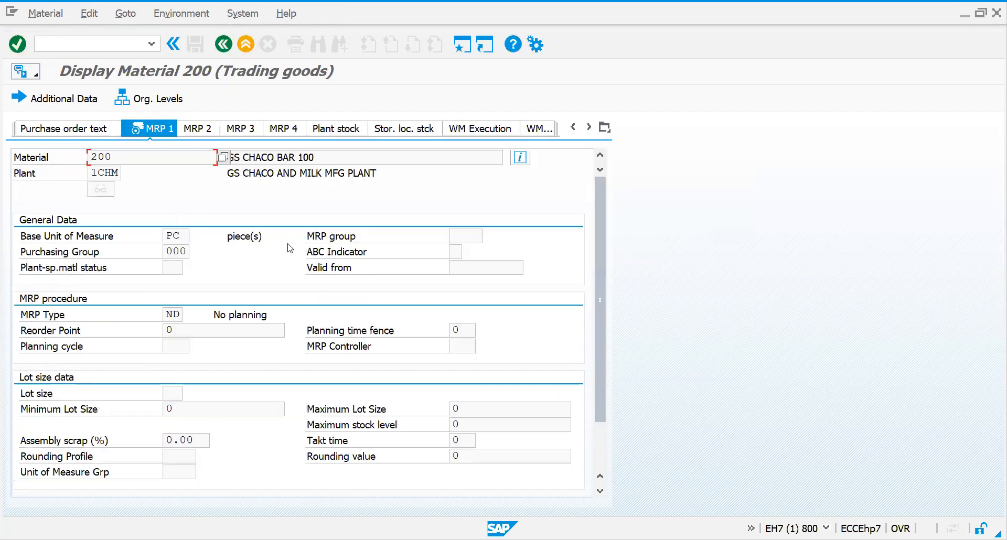
pyautogui.moveTo(166, 314); pyautogui.dragTo(188, 312)
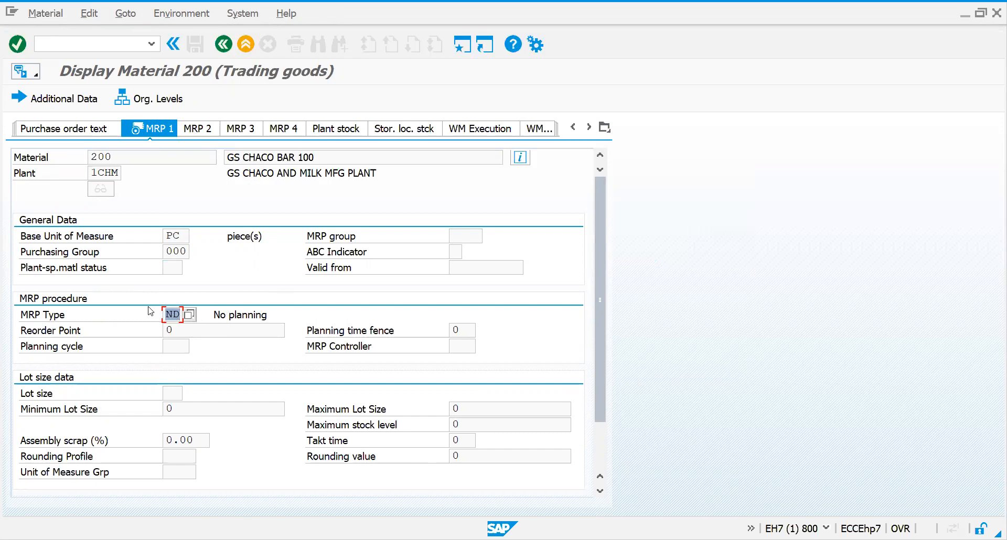
# Step: Review the list of available MRP types, including PD, VV and VS, and close it without changing the material
pyautogui.click(190, 319)
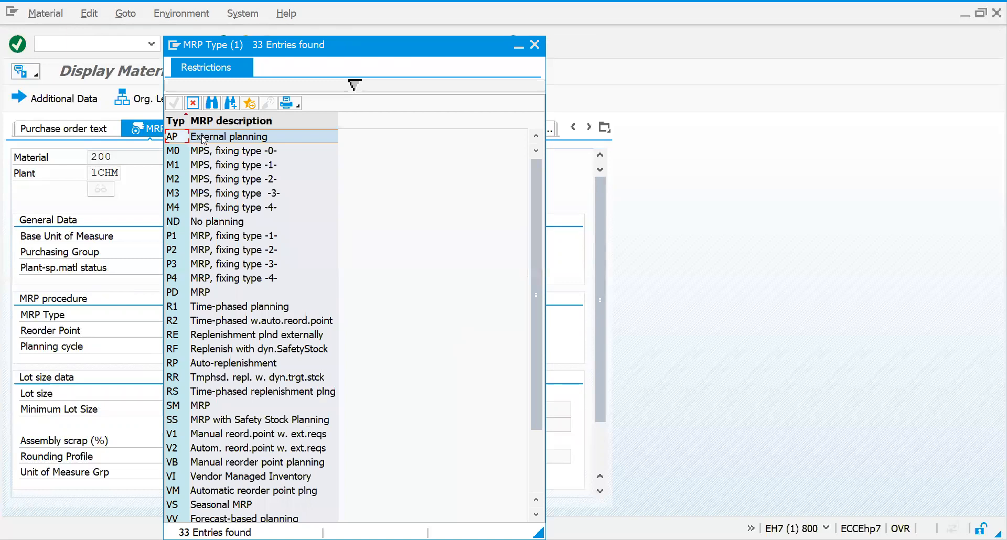
pyautogui.click(194, 293)
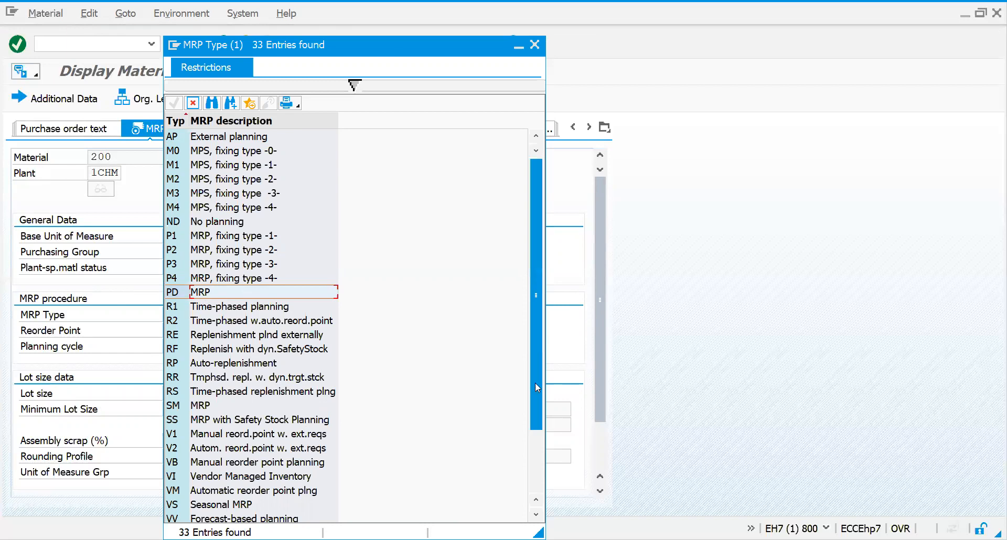
pyautogui.moveTo(535, 383); pyautogui.dragTo(534, 477)
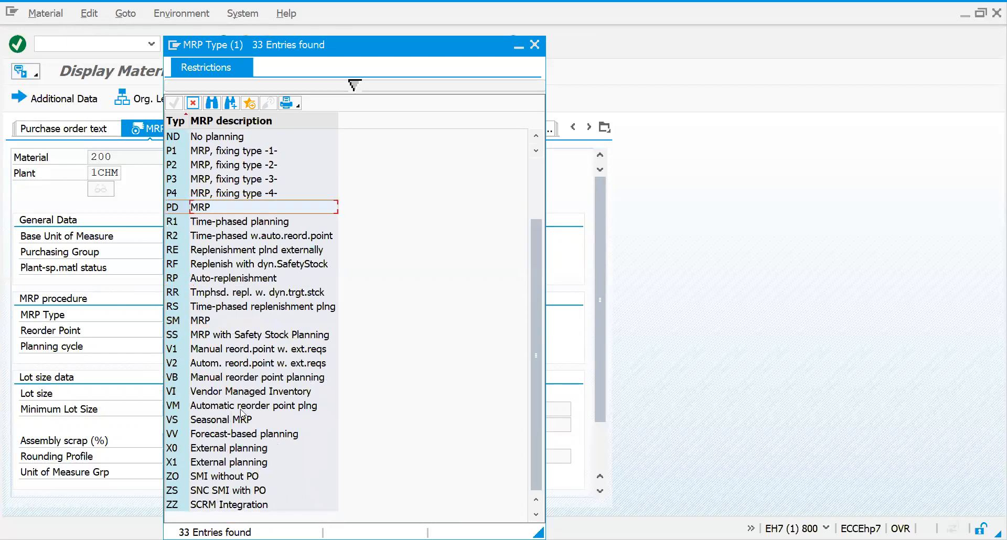
pyautogui.click(204, 439)
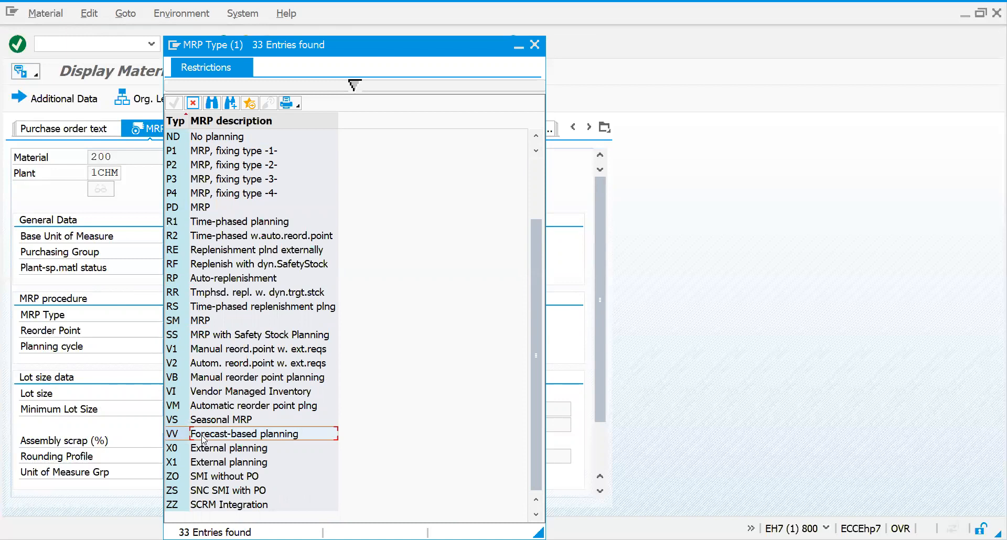
pyautogui.click(210, 423)
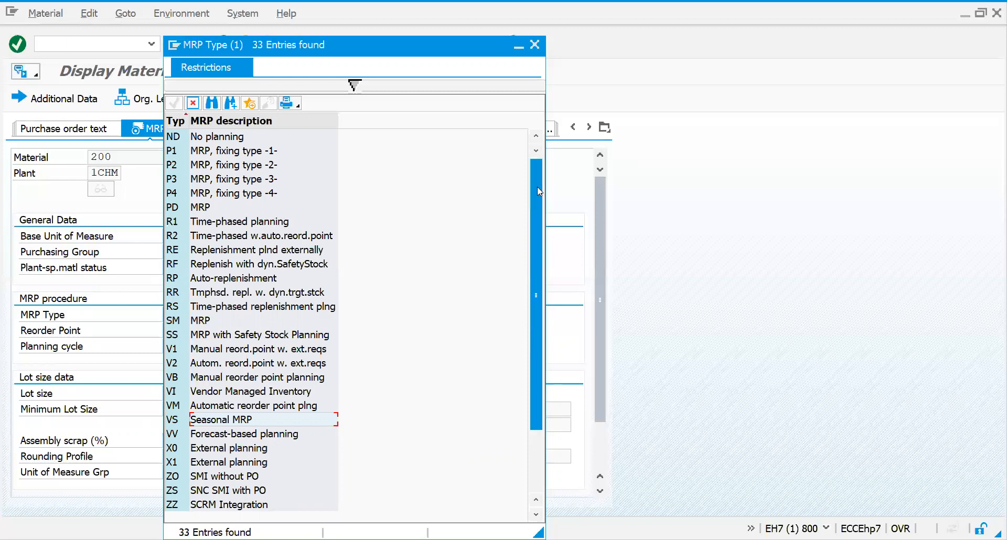
pyautogui.click(536, 187)
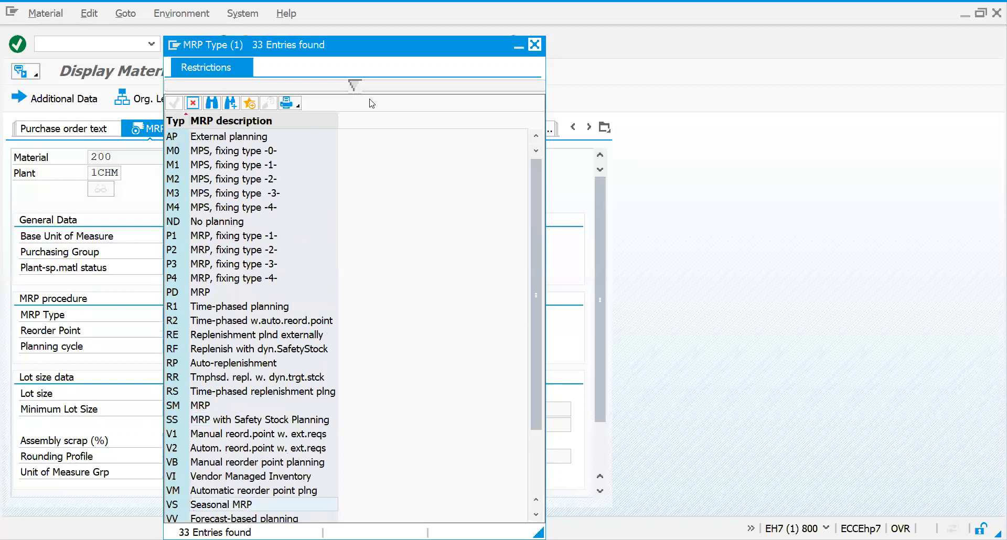
pyautogui.press('Escape')
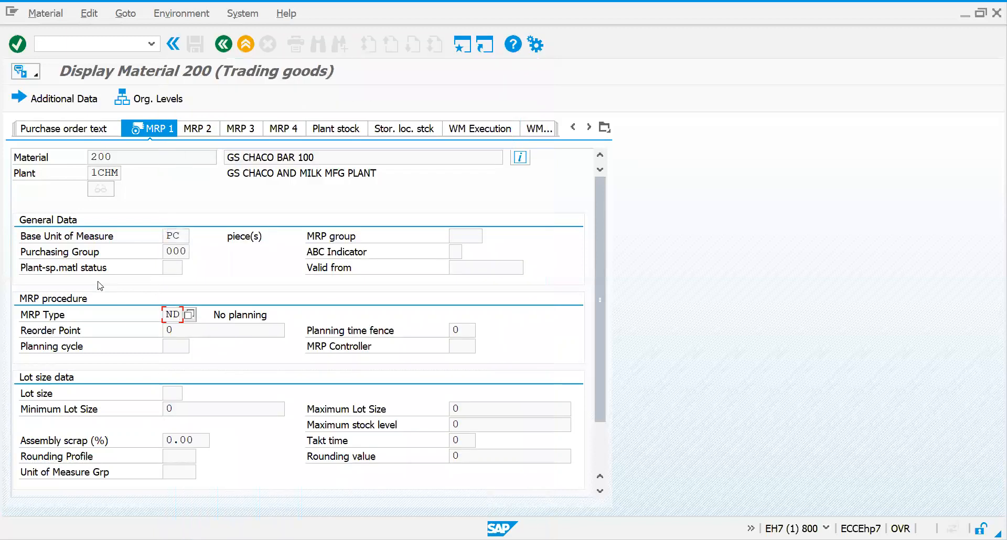